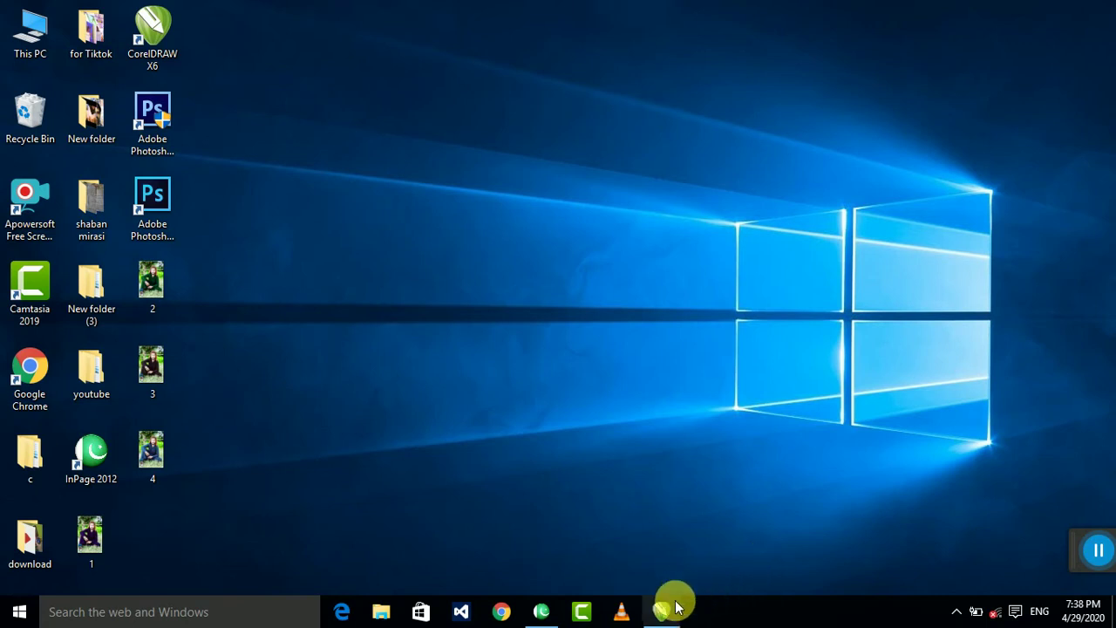
# - Switch to CorelDRAW and draw a rectangle about 1.6 by 1.28 inches on the empty page area beside the poster
pyautogui.click(664, 610)
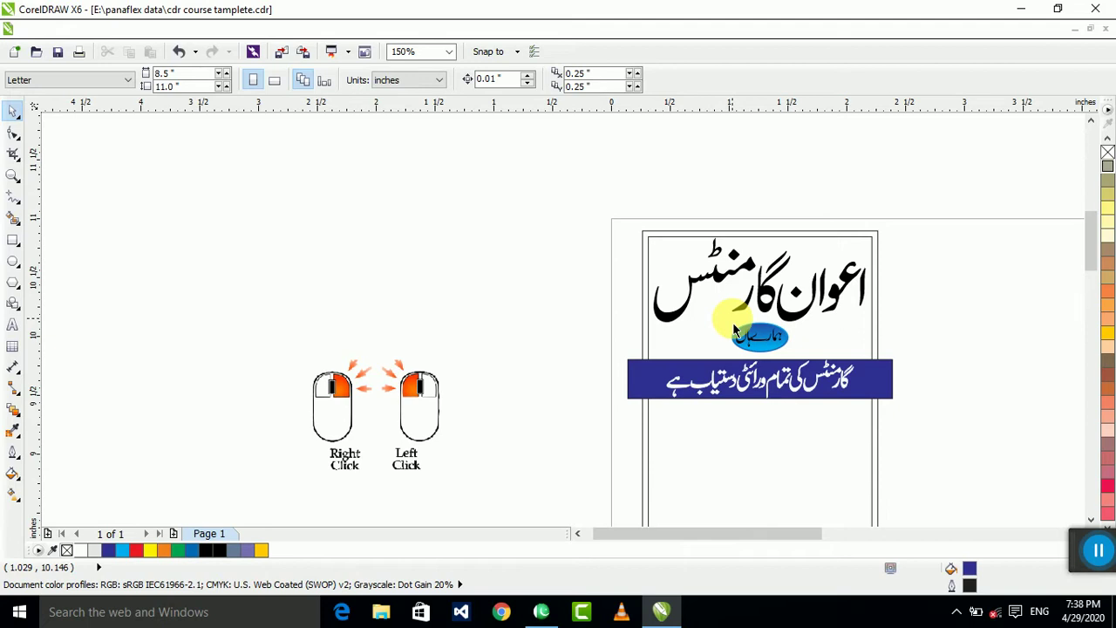
pyautogui.click(13, 241)
pyautogui.scroll(-2, 249, 232)
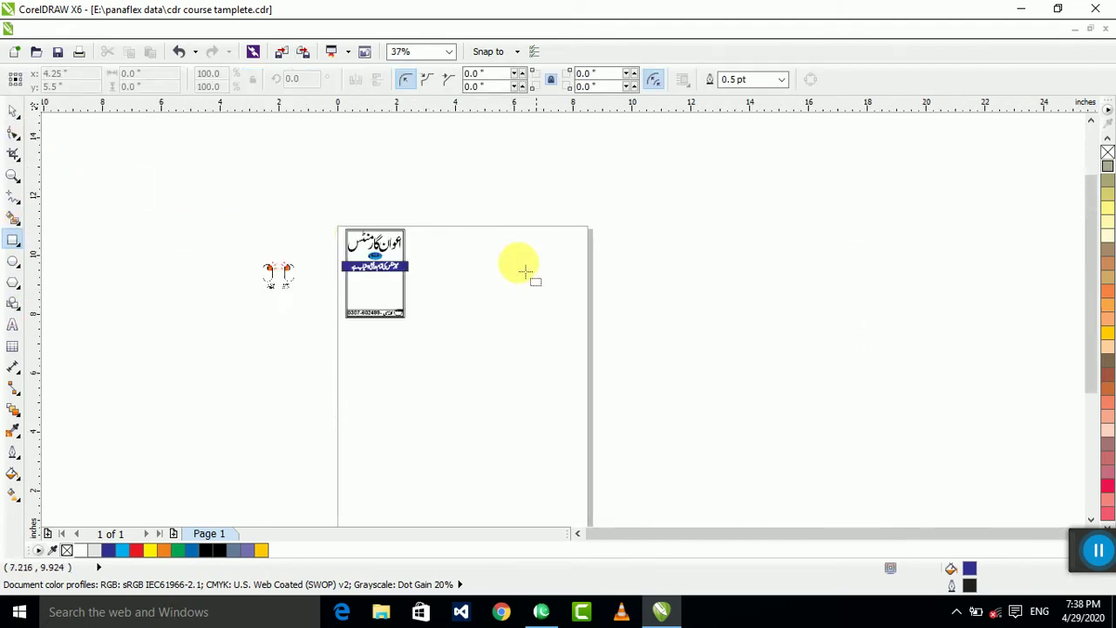
pyautogui.scroll(2, 488, 262)
pyautogui.click(15, 111)
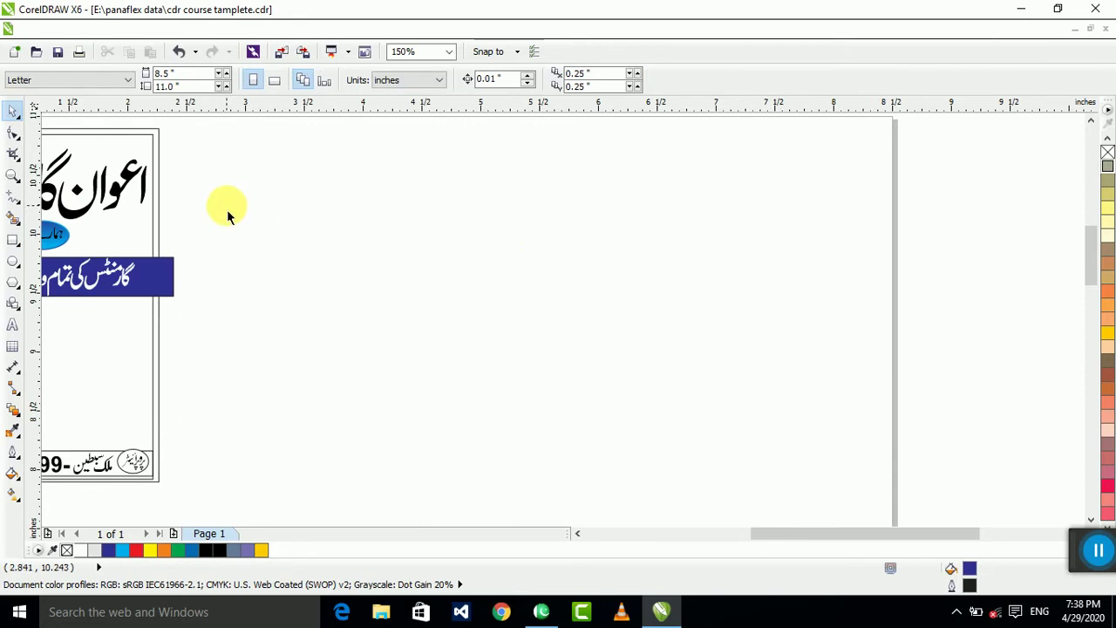
pyautogui.click(12, 241)
pyautogui.moveTo(253, 210); pyautogui.dragTo(442, 360)
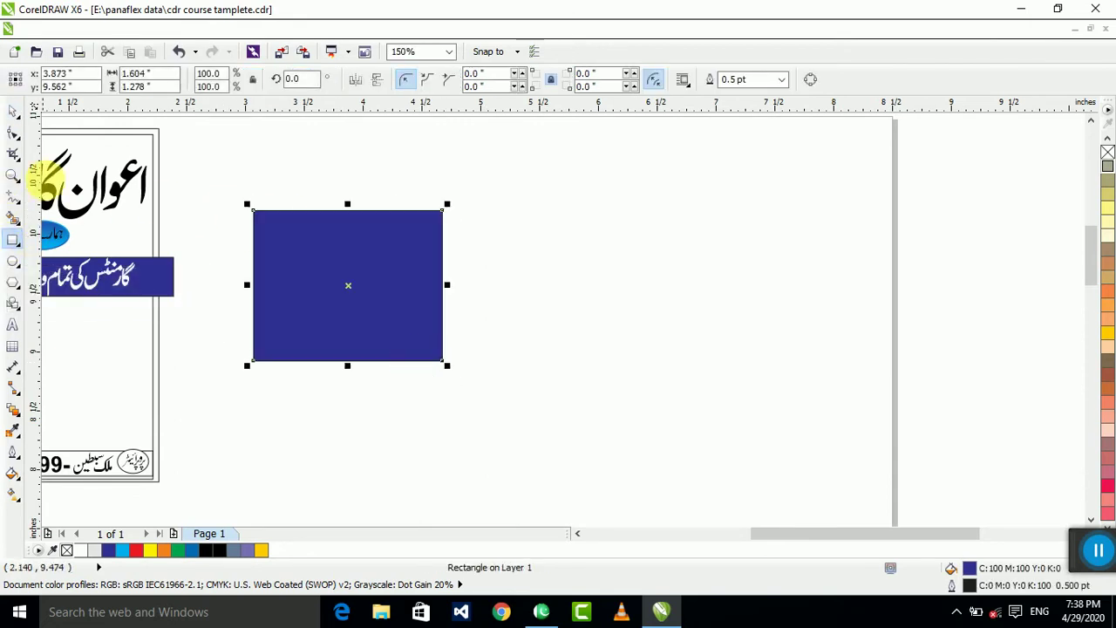
pyautogui.click(14, 114)
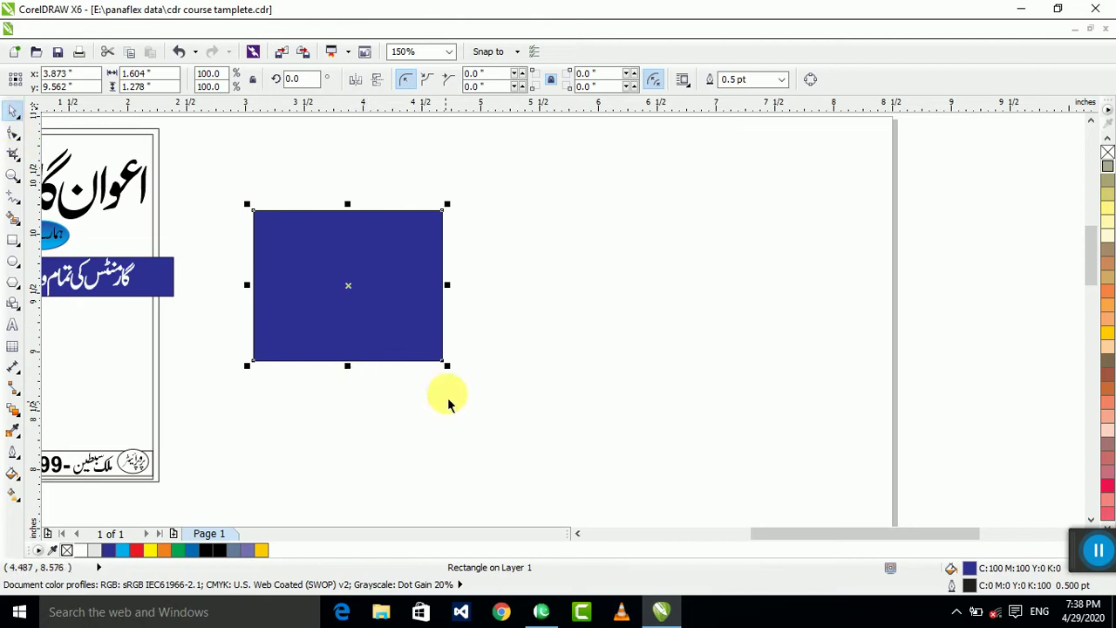
# - Shrink the blue rectangle proportionally and place a duplicate of it directly to its right
pyautogui.moveTo(446, 368); pyautogui.dragTo(338, 325)
pyautogui.click(431, 304)
pyautogui.moveTo(338, 271); pyautogui.dragTo(482, 269)
pyautogui.rightClick(483, 269)
# - Draw an ellipse below the second rectangle and stretch it into a circle about 0.62 inches across
pyautogui.click(14, 266)
pyautogui.moveTo(393, 356); pyautogui.dragTo(478, 433)
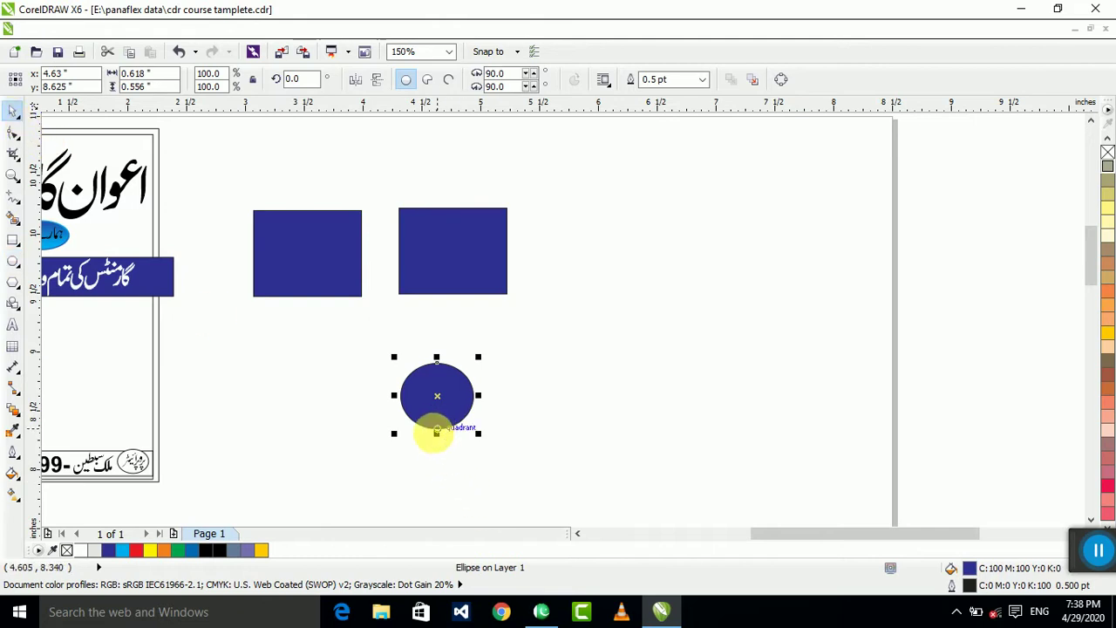
pyautogui.moveTo(435, 435); pyautogui.dragTo(452, 442)
pyautogui.click(482, 431)
pyautogui.click(444, 408)
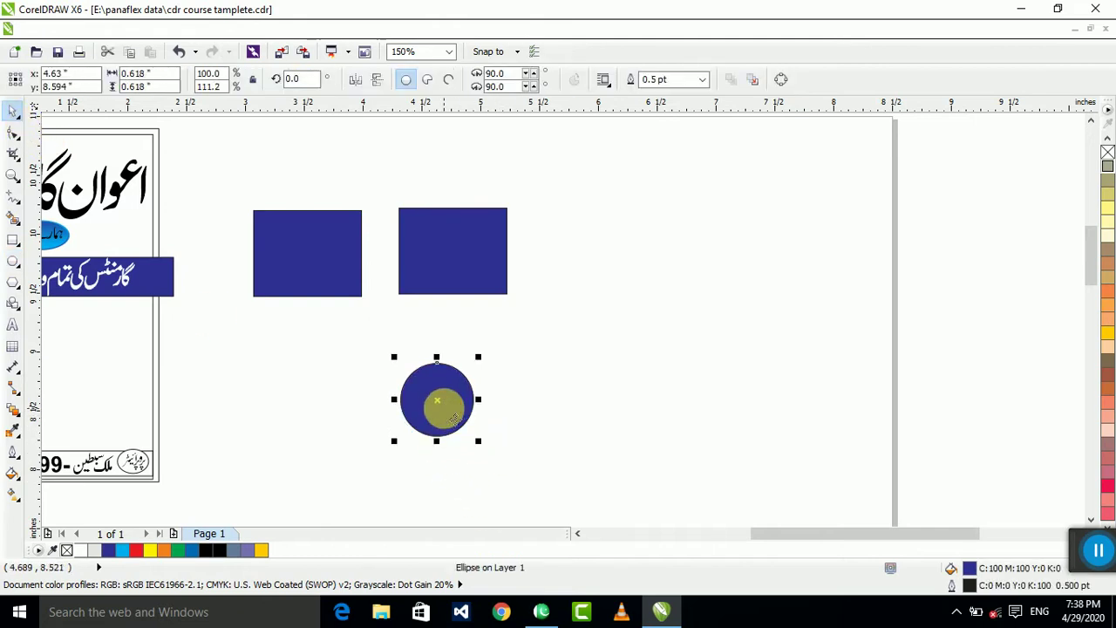
# - Fill the circle with light peach and move it up just below the second rectangle
pyautogui.click(1106, 347)
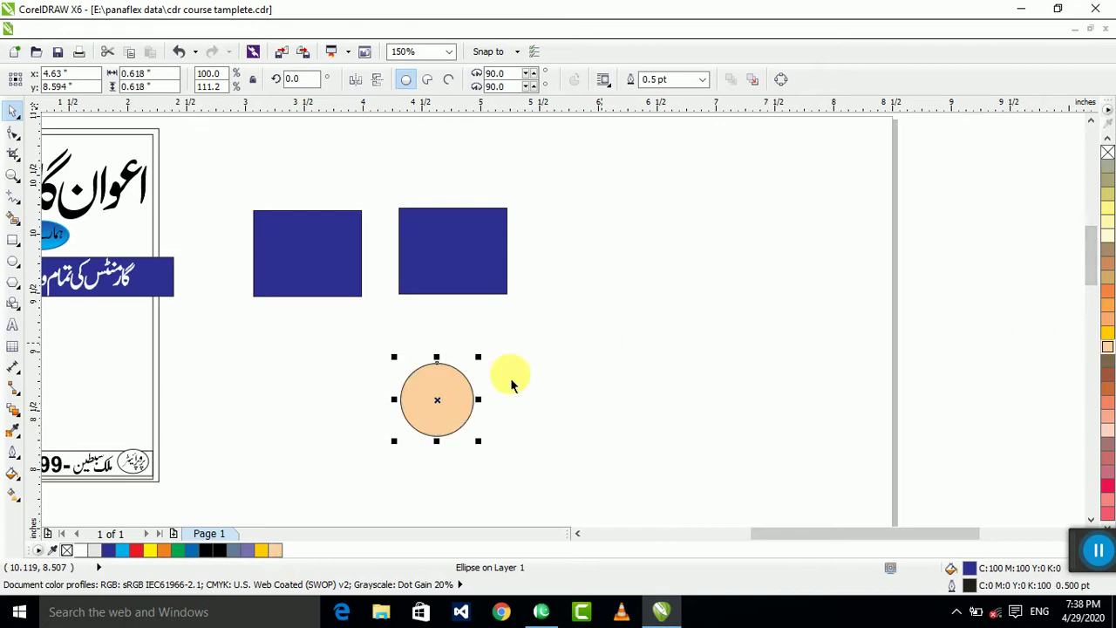
pyautogui.moveTo(447, 410); pyautogui.dragTo(480, 363)
pyautogui.click(549, 305)
pyautogui.click(662, 374)
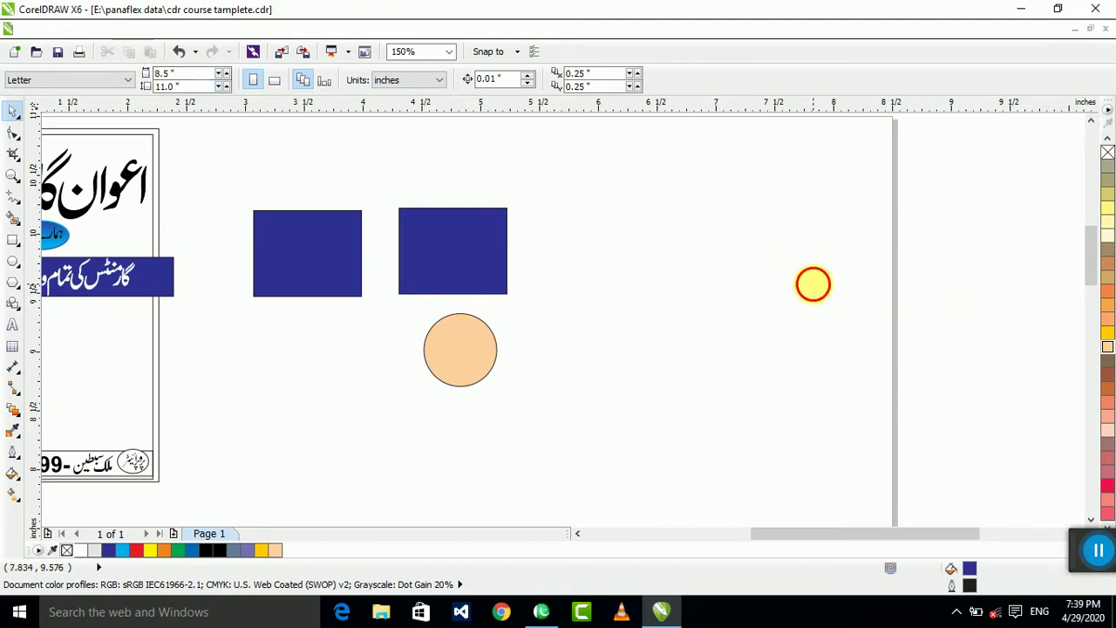
# - Display the drawing in Wireframe view
pyautogui.click(53, 32)
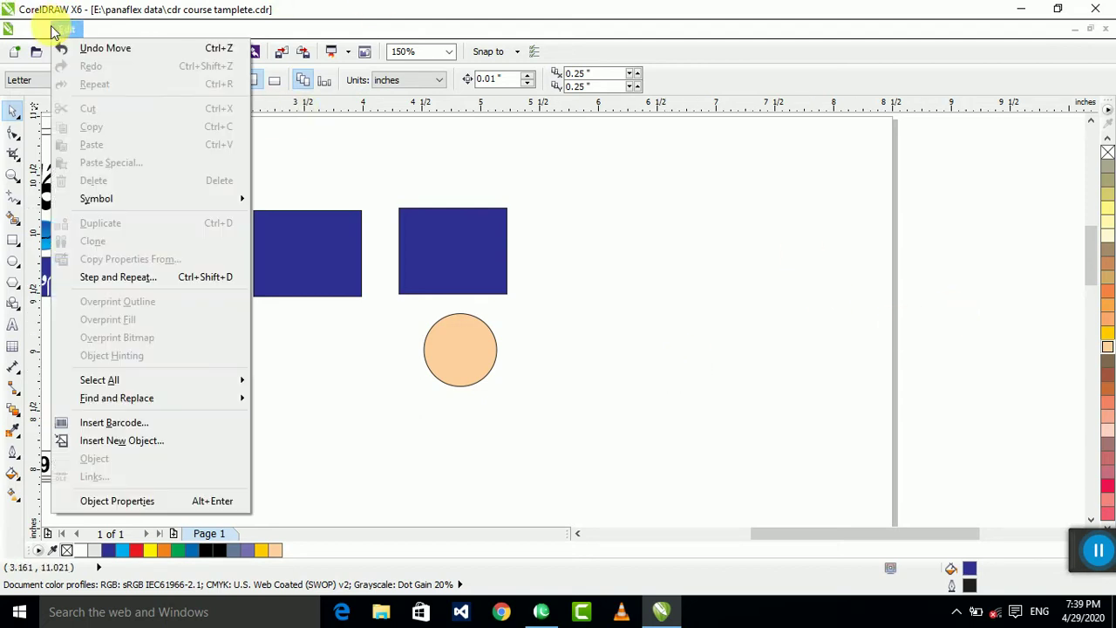
pyautogui.moveTo(26, 32)
pyautogui.moveTo(113, 35)
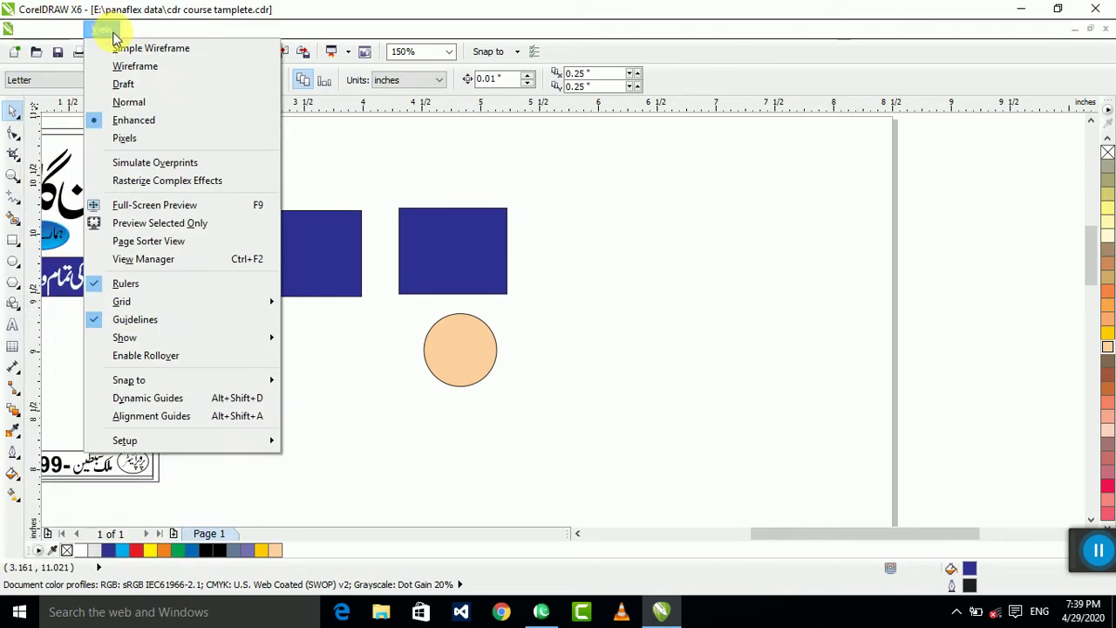
pyautogui.click(148, 66)
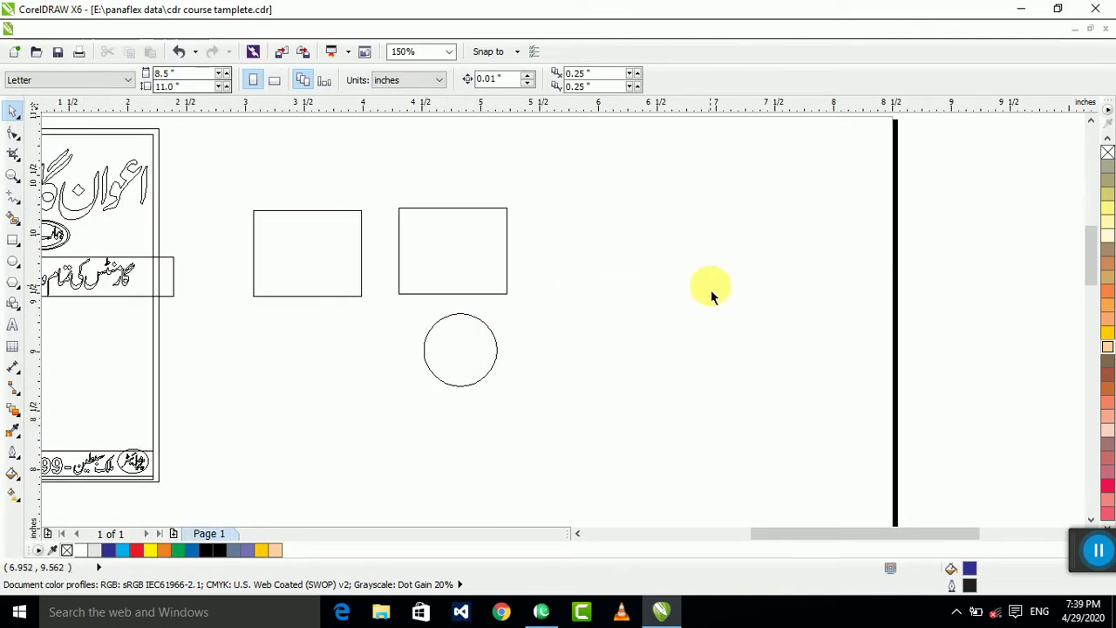
pyautogui.scroll(-1, 507, 268)
pyautogui.scroll(2, 237, 275)
pyautogui.scroll(-1, 697, 417)
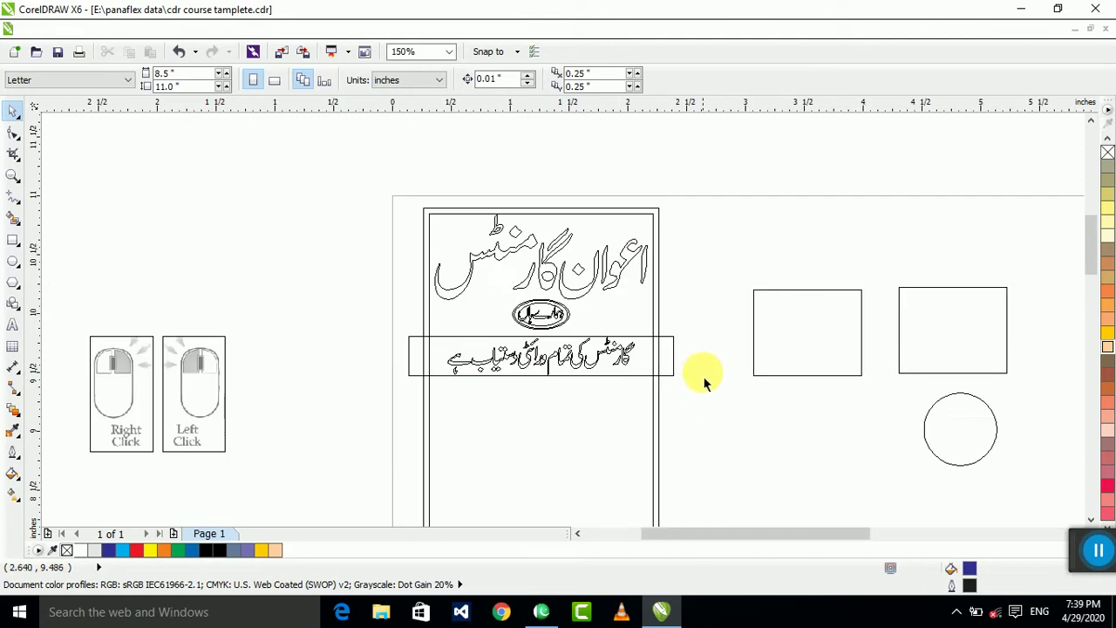
# - Examine how the poster, the mouse pictures and the new shapes are drawn in Wireframe view
pyautogui.click(676, 366)
pyautogui.click(680, 449)
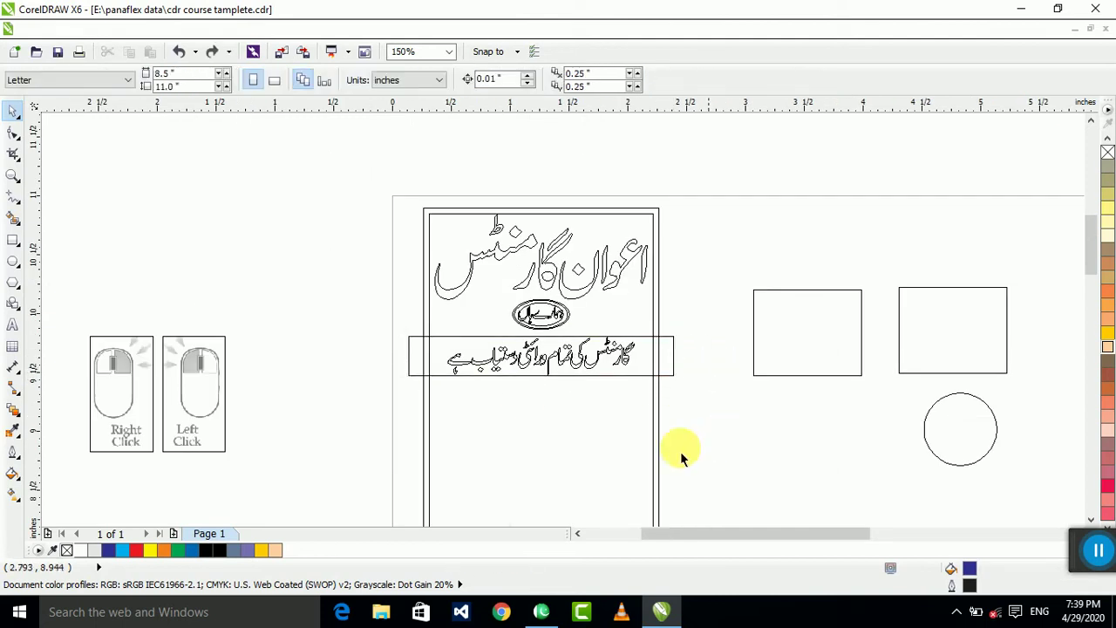
pyautogui.scroll(2, 319, 319)
pyautogui.scroll(-2, 348, 319)
pyautogui.scroll(1, 332, 356)
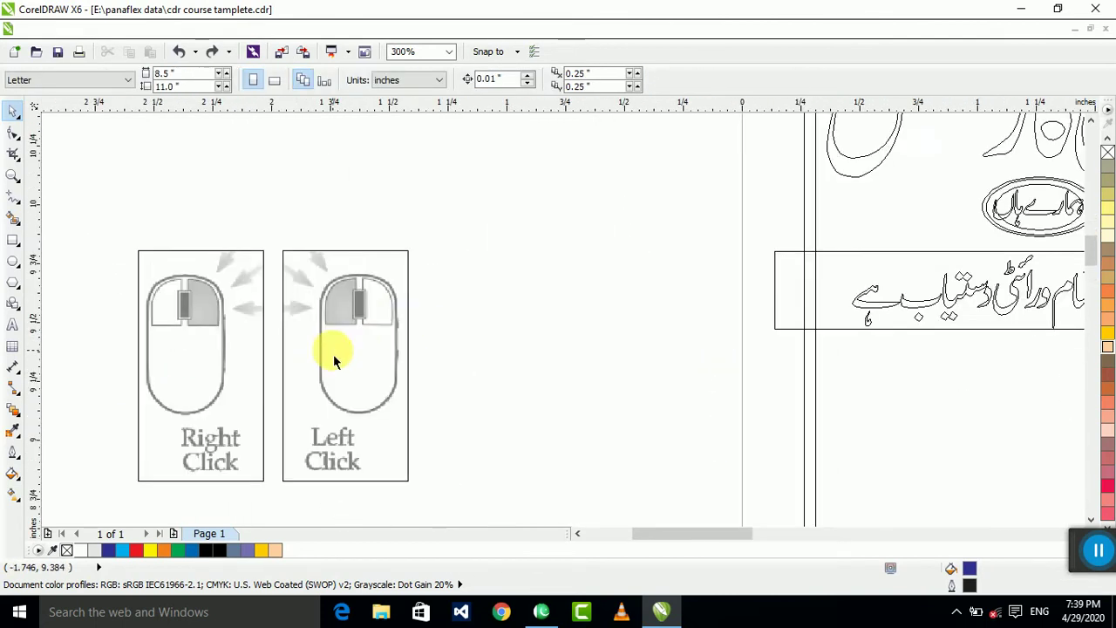
pyautogui.click(389, 332)
pyautogui.scroll(-1, 374, 242)
pyautogui.click(374, 241)
pyautogui.scroll(-1, 319, 291)
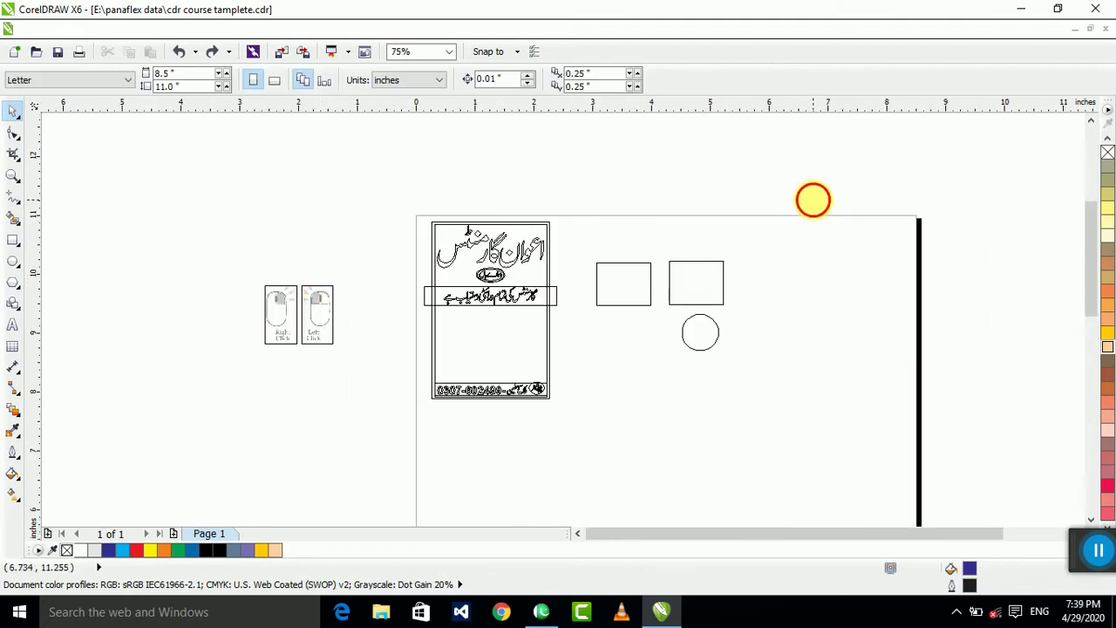
pyautogui.moveTo(811, 201); pyautogui.dragTo(207, 478)
pyautogui.hotkey('shift', 'F2')
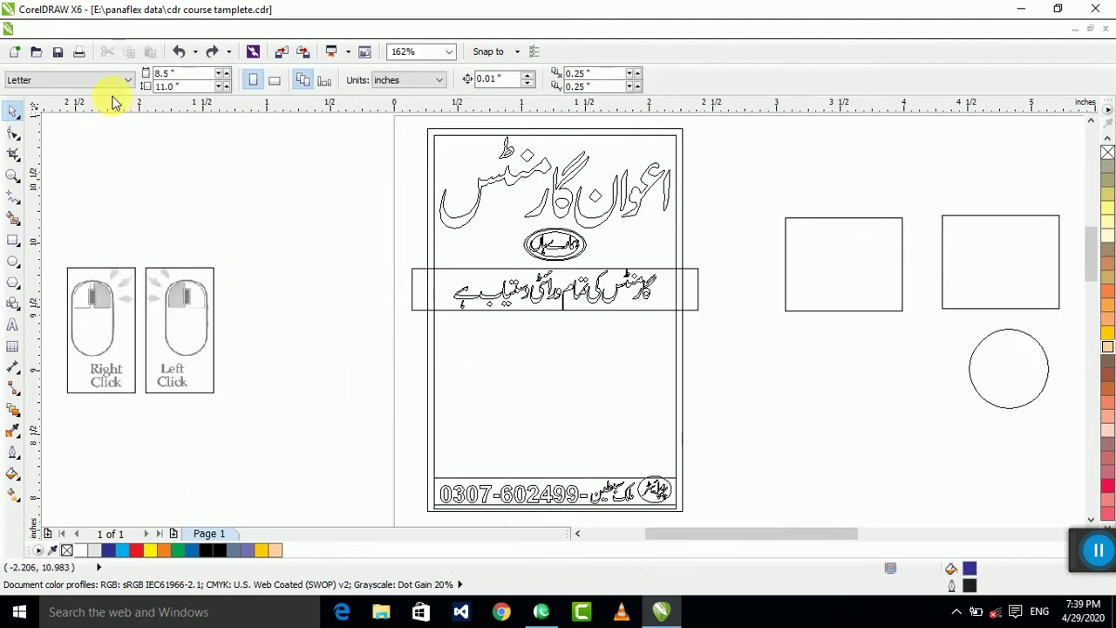
# - Display the drawing in Enhanced view and inspect the poster's fills and lettering up close
pyautogui.click(88, 34)
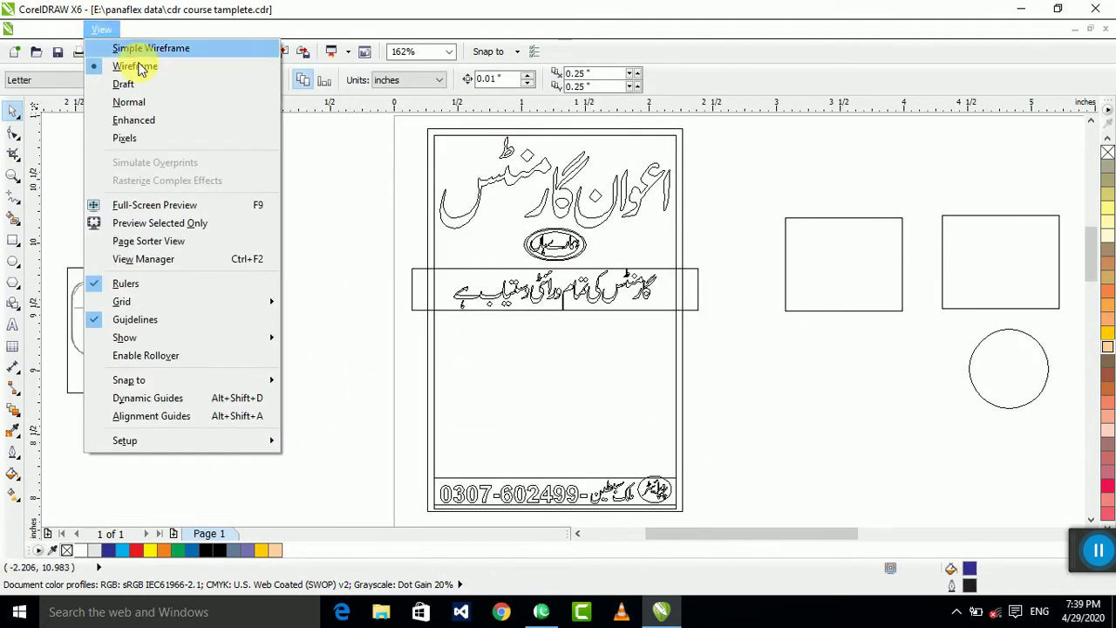
pyautogui.click(135, 119)
pyautogui.scroll(-2, 337, 243)
pyautogui.scroll(4, 460, 319)
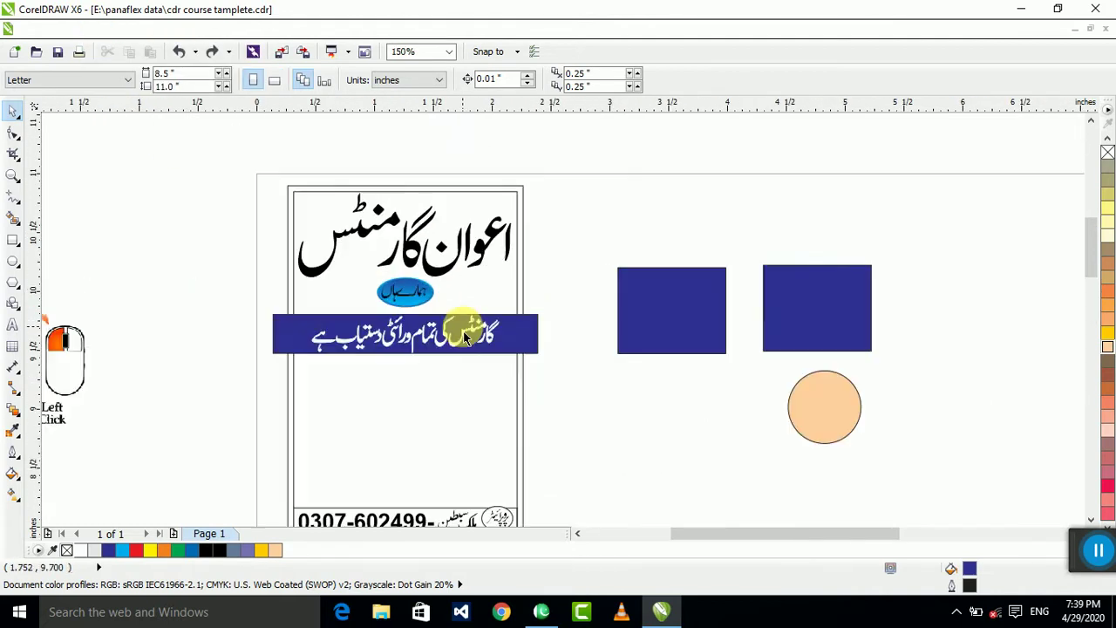
pyautogui.scroll(-1, 465, 327)
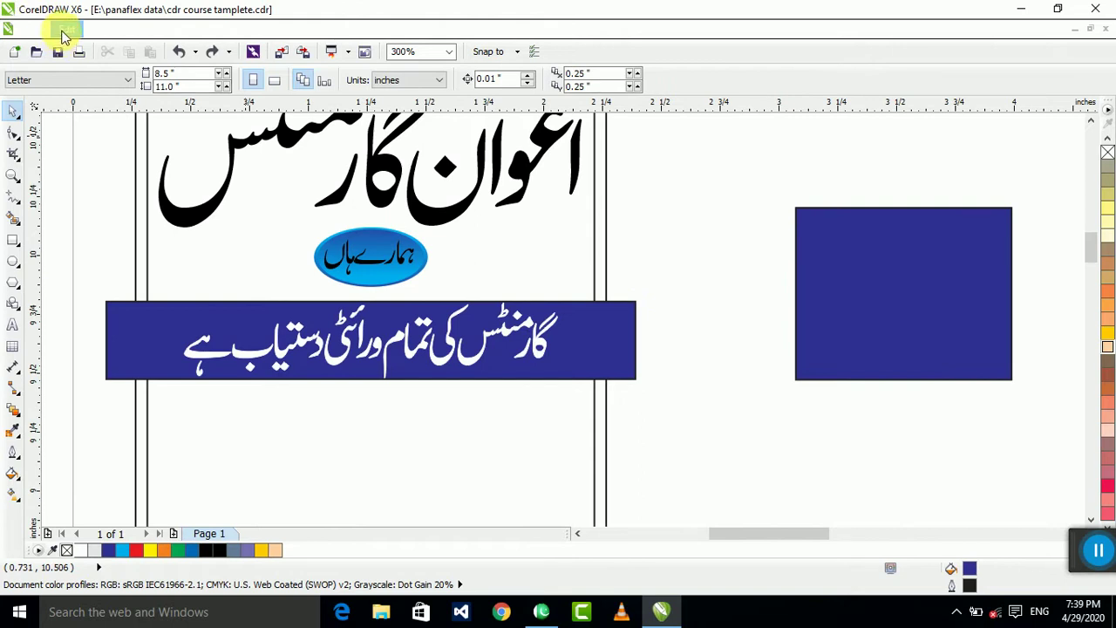
# - Display the drawing in Normal view and inspect the edges of the heading and the blue oval's text
pyautogui.click(65, 32)
pyautogui.click(136, 99)
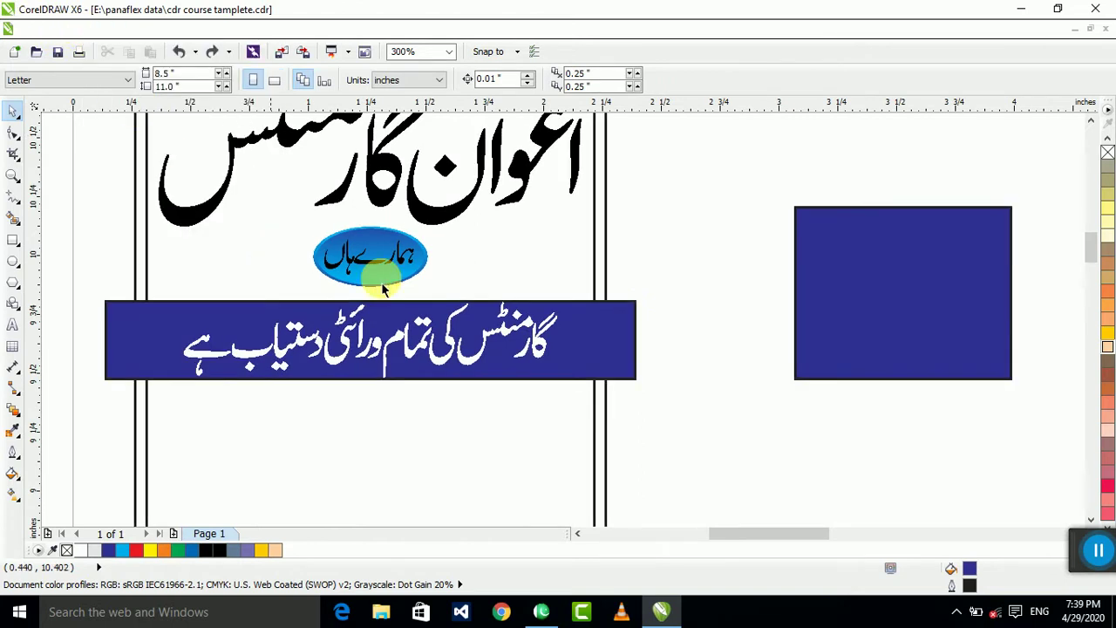
pyautogui.scroll(5, 175, 209)
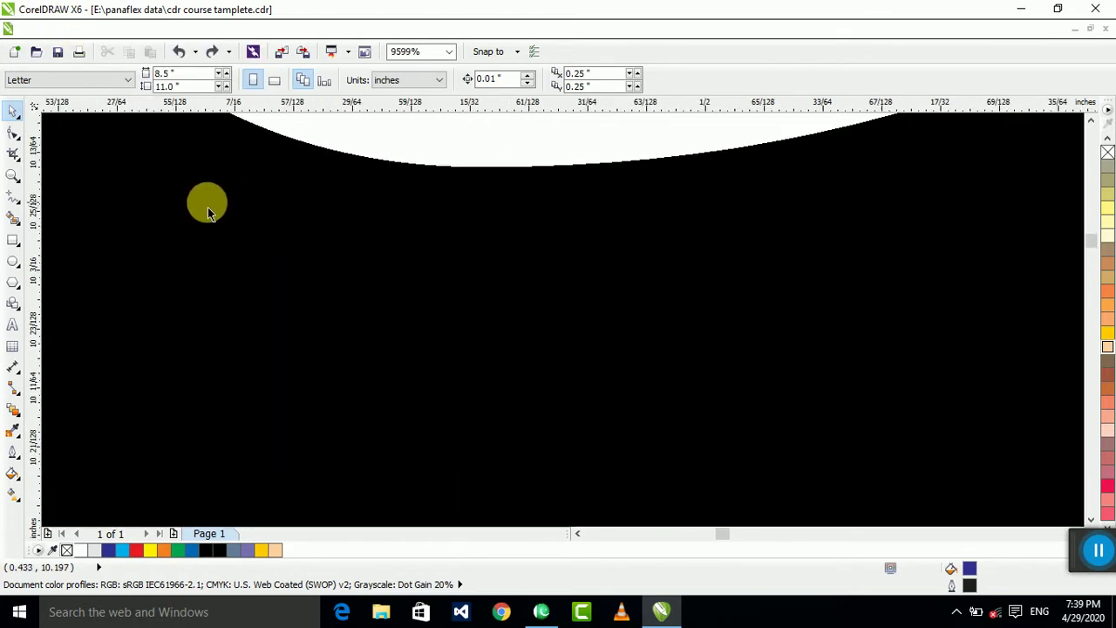
pyautogui.scroll(-5, 213, 207)
pyautogui.scroll(3, 653, 311)
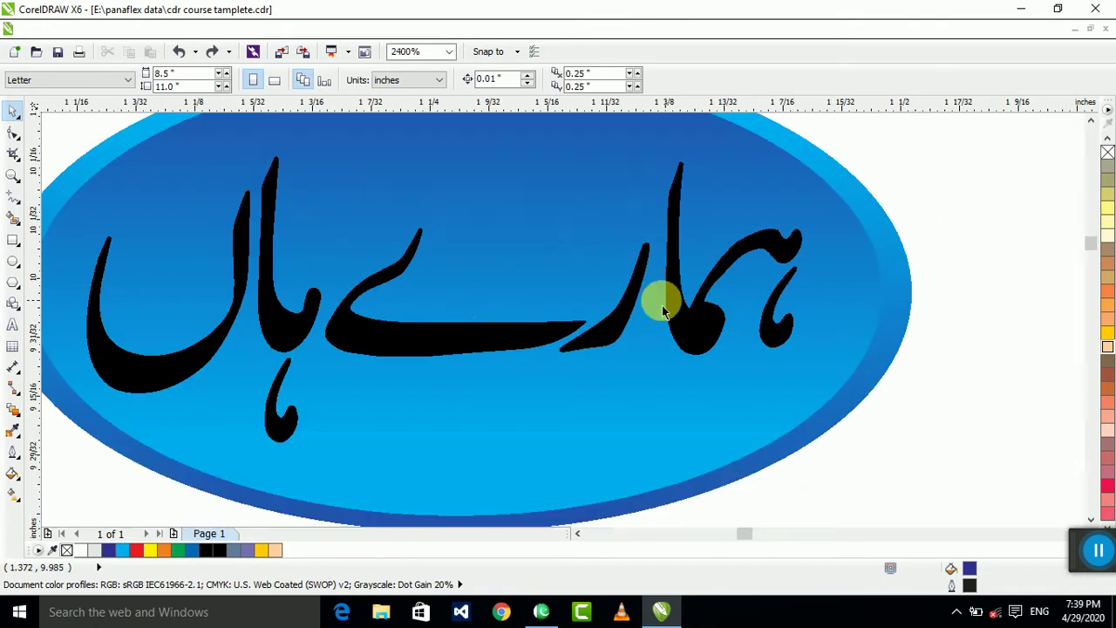
pyautogui.scroll(-1, 448, 314)
pyautogui.click(536, 323)
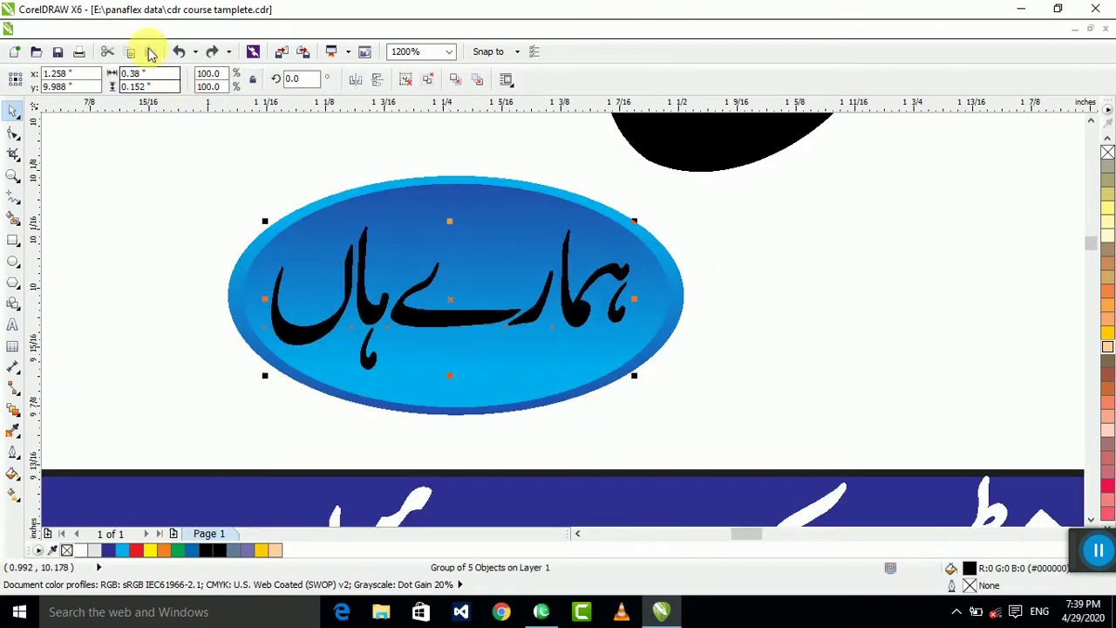
# - Display the drawing in Pixels view and inspect the white lettering on the blue banner
pyautogui.click(97, 31)
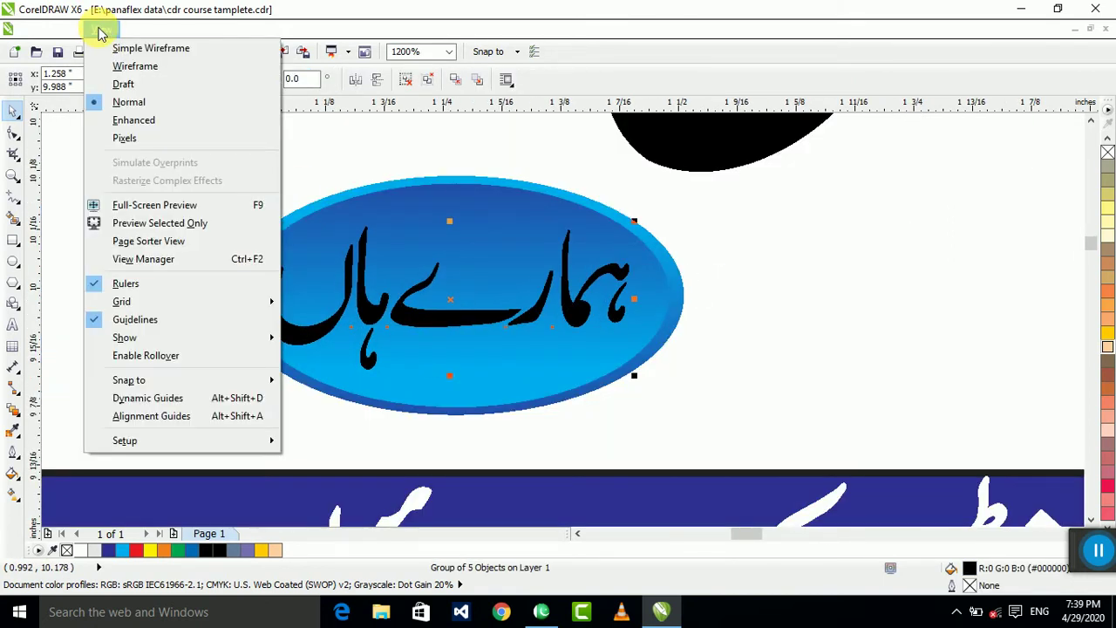
pyautogui.click(124, 138)
pyautogui.scroll(-2, 523, 353)
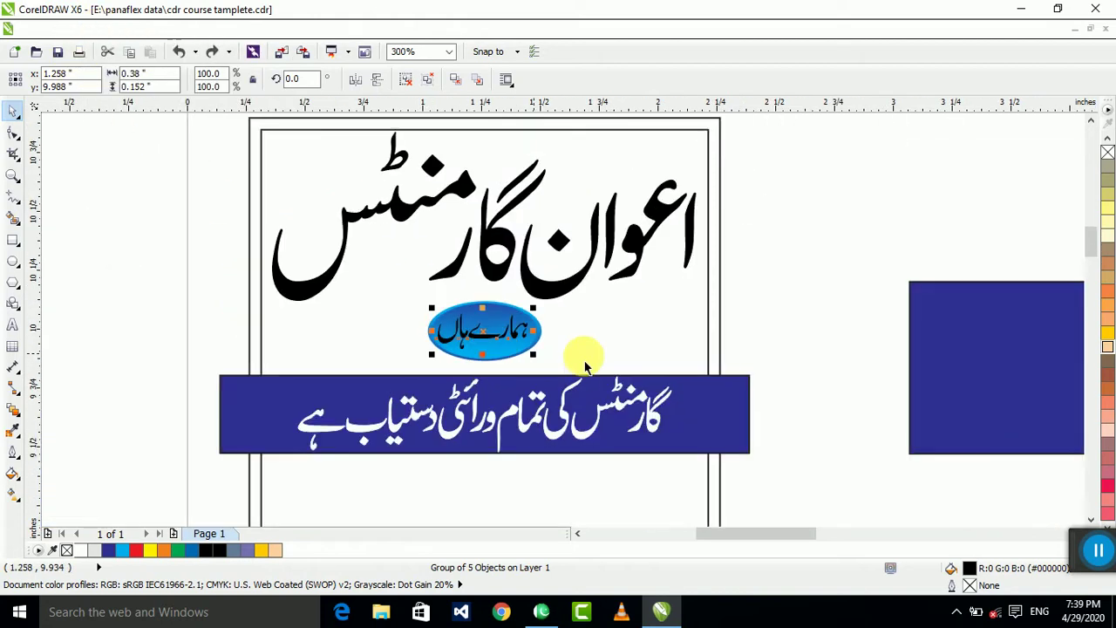
pyautogui.scroll(3, 628, 446)
pyautogui.scroll(-4, 652, 359)
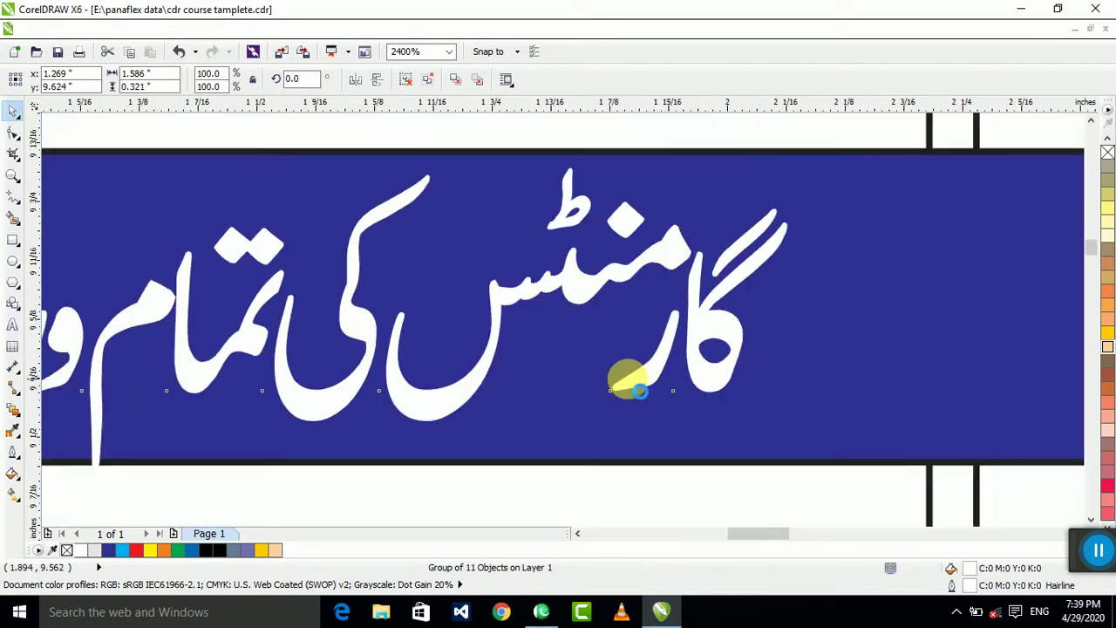
pyautogui.press('Escape')
pyautogui.scroll(2, 656, 366)
pyautogui.click(735, 366)
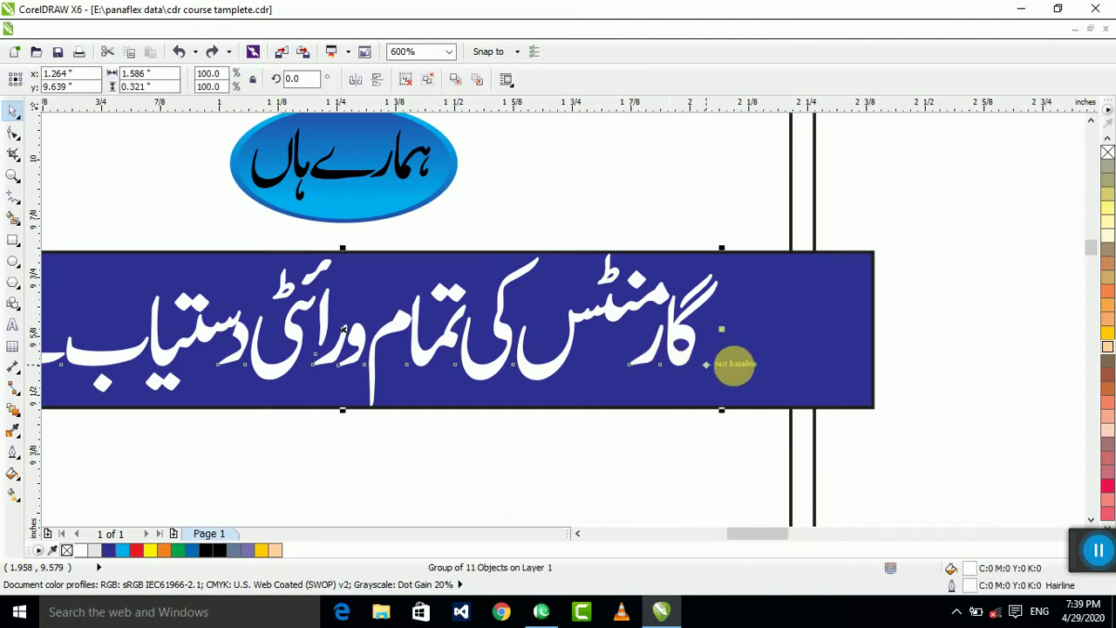
pyautogui.click(939, 251)
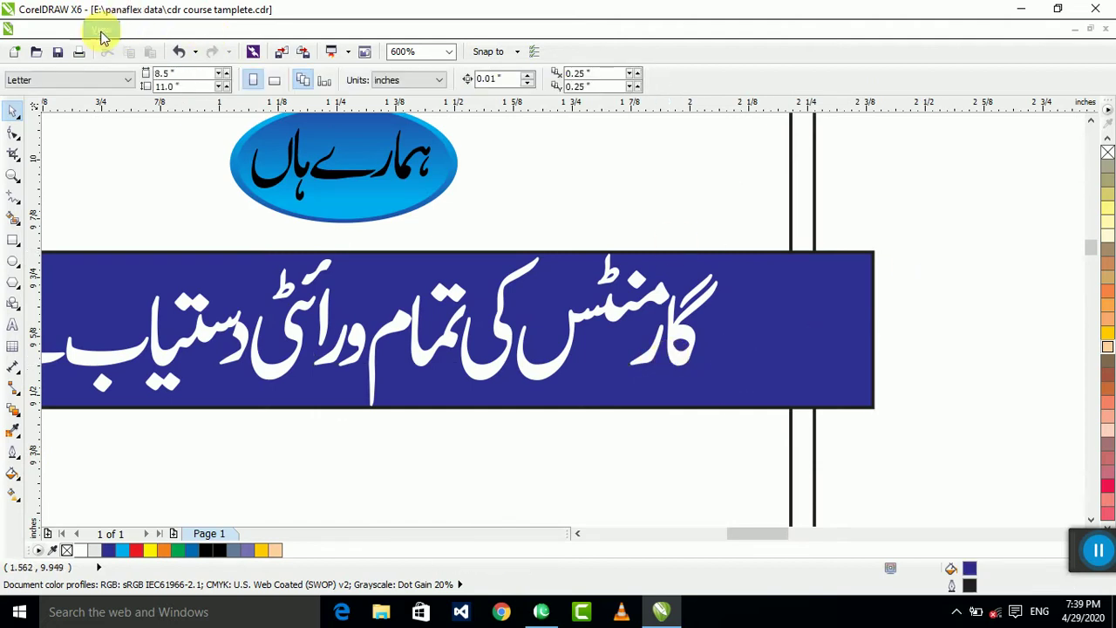
# - Display the drawing in Draft view and inspect the poster's black heading up close
pyautogui.click(91, 31)
pyautogui.click(132, 85)
pyautogui.scroll(-4, 578, 259)
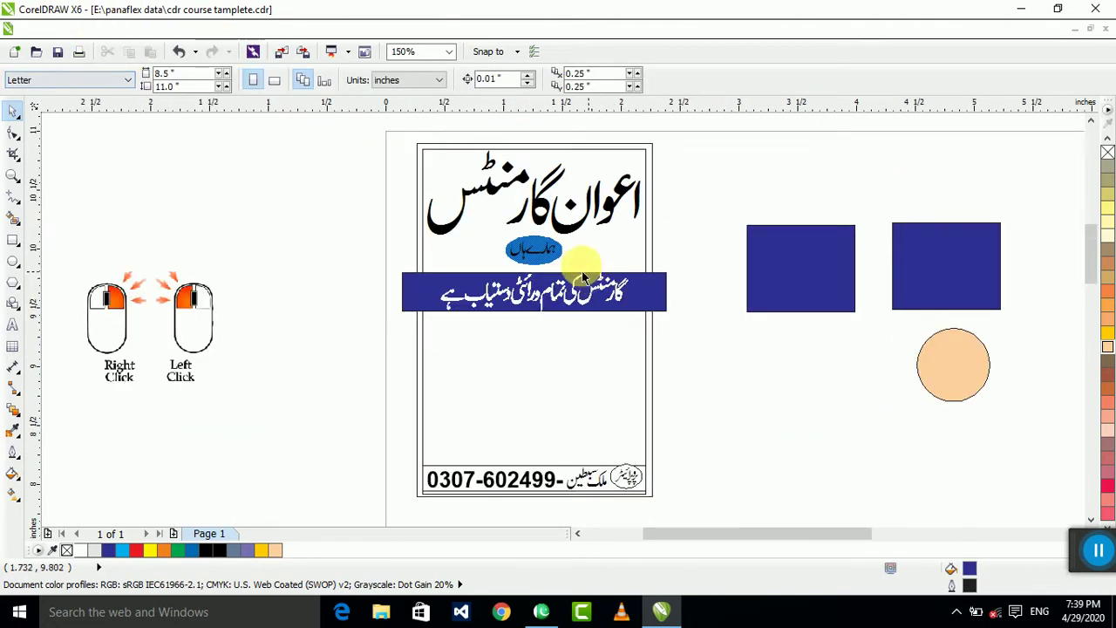
pyautogui.scroll(5, 514, 226)
pyautogui.click(464, 418)
pyautogui.scroll(-5, 498, 354)
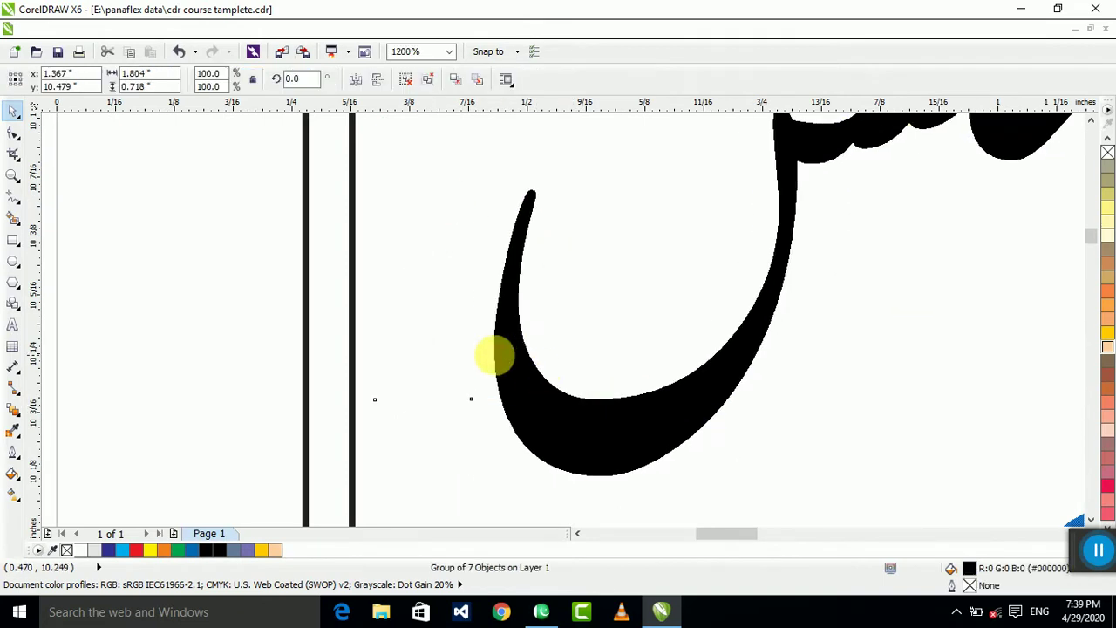
pyautogui.scroll(4, 684, 330)
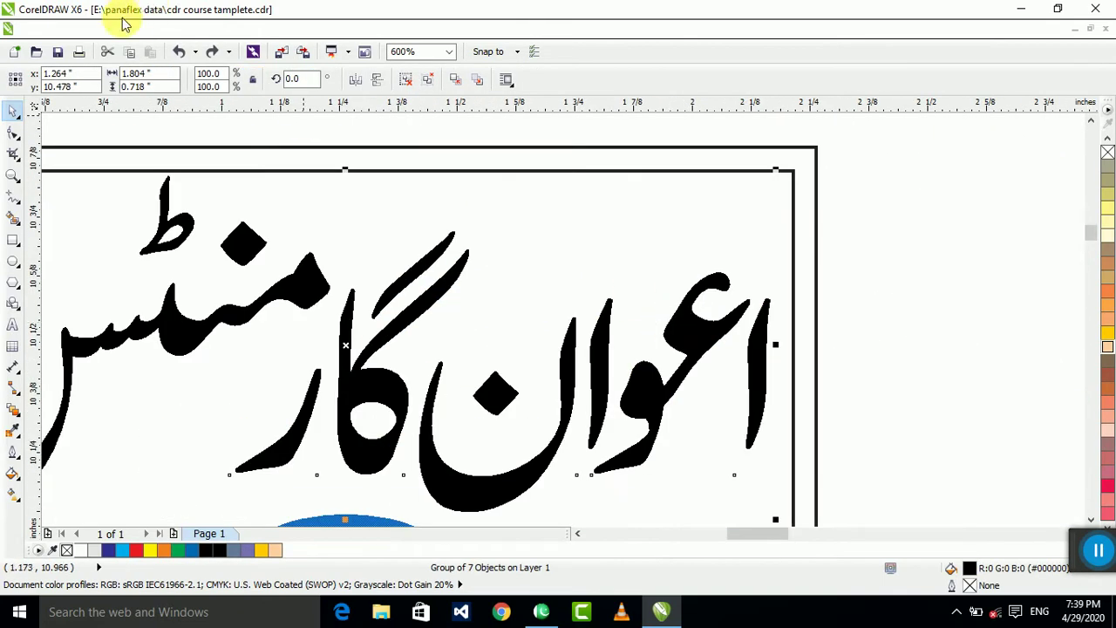
# - Display the drawing in Simple Wireframe view and inspect the outlines of the heading and banner
pyautogui.click(91, 30)
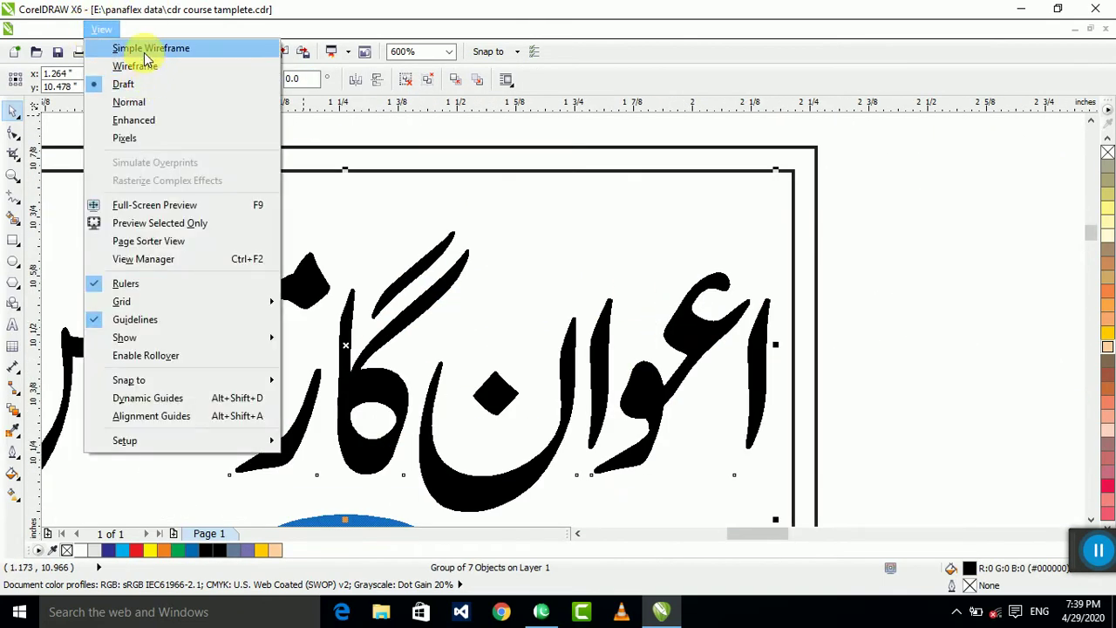
pyautogui.click(146, 45)
pyautogui.scroll(-5, 507, 265)
pyautogui.scroll(3, 528, 265)
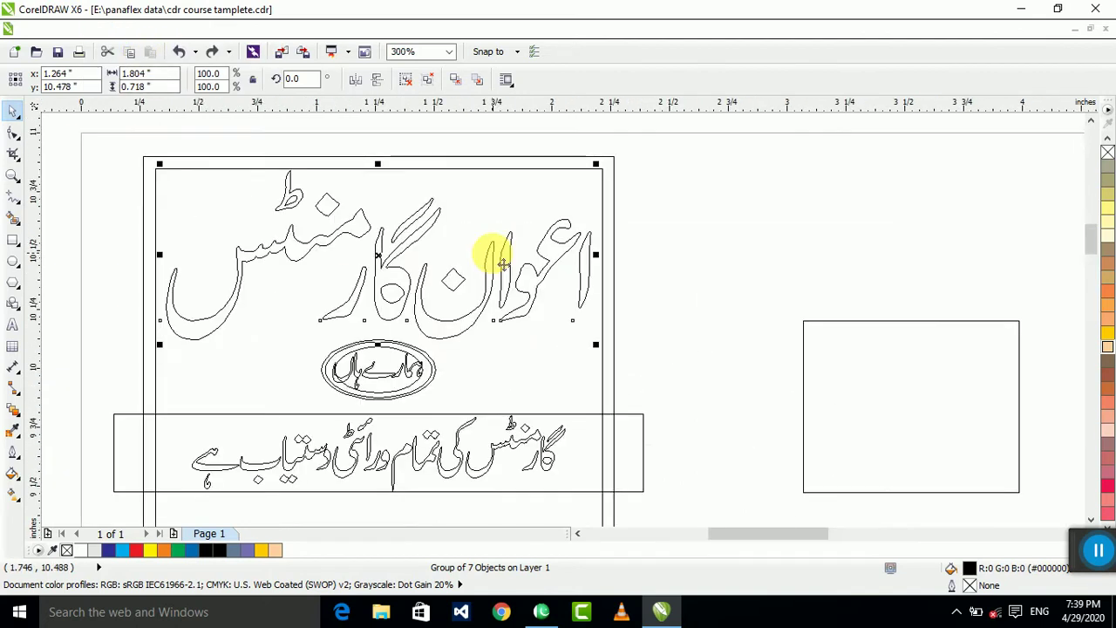
# - Undo the last edit, display the drawing in Enhanced view and look over the blue rectangles beside the poster
pyautogui.hotkey('ctrl', 'z')
pyautogui.click(97, 28)
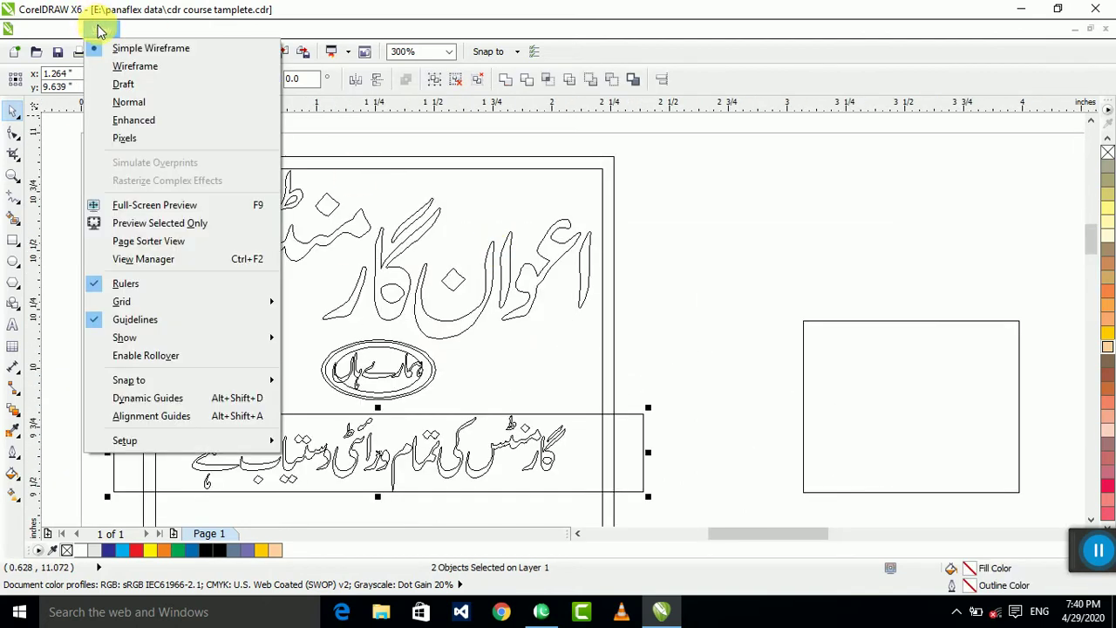
pyautogui.click(89, 28)
pyautogui.click(95, 29)
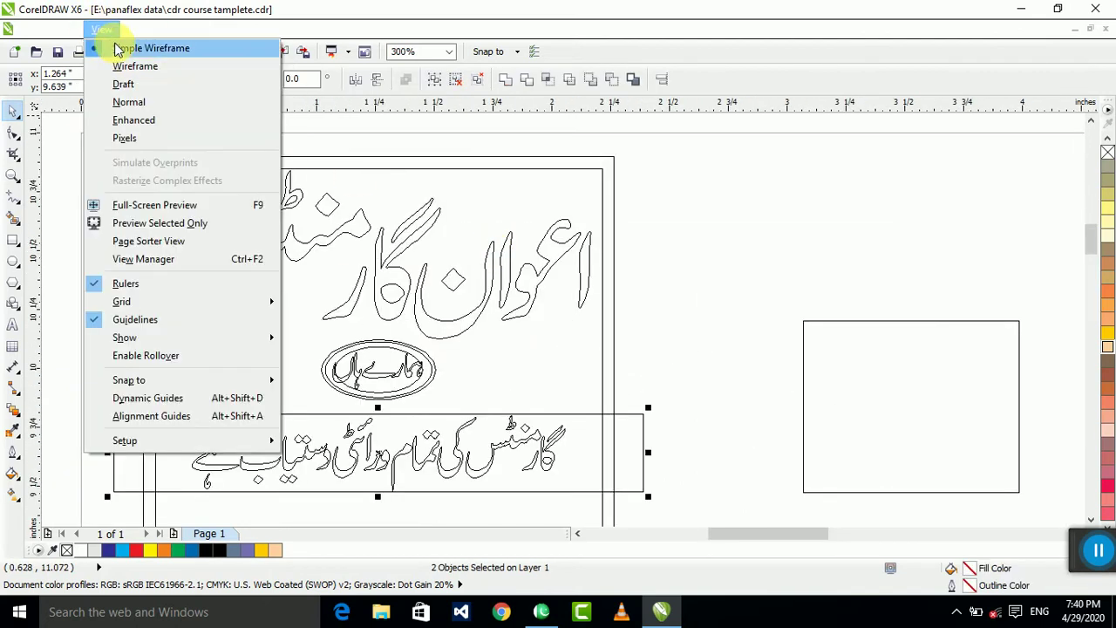
pyautogui.click(154, 123)
pyautogui.scroll(-2, 340, 209)
pyautogui.click(739, 222)
pyautogui.scroll(3, 413, 224)
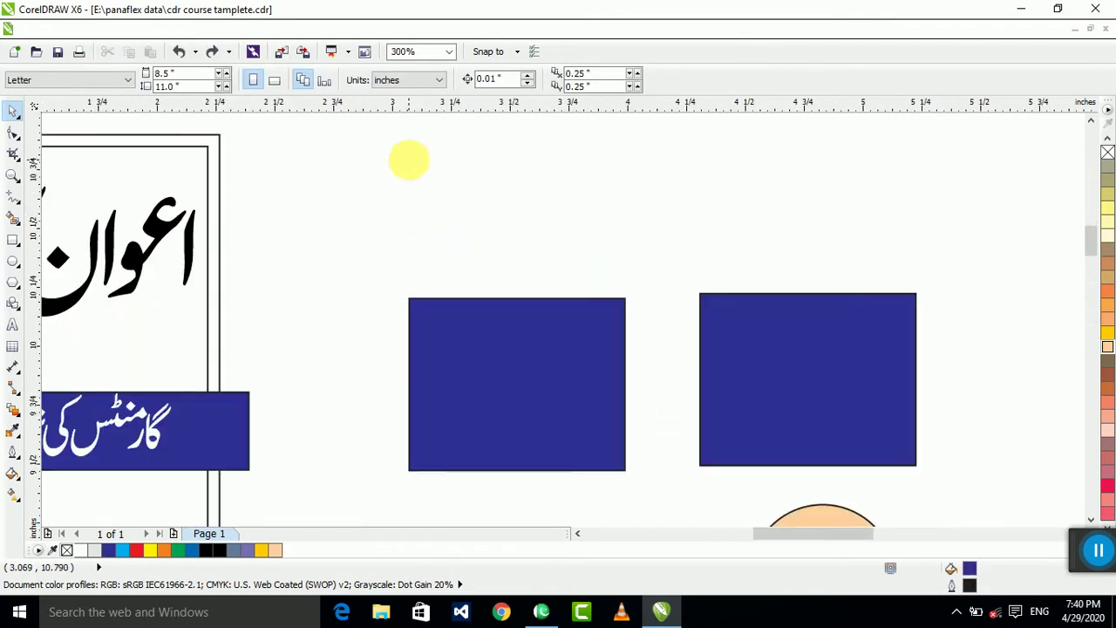
pyautogui.scroll(-1, 149, 240)
# - Place a smaller copy of the poster heading above the rectangles and a copy of the left blue rectangle beside it, about 1.37 by 0.73 in
pyautogui.moveTo(155, 229); pyautogui.dragTo(643, 248)
pyautogui.click(643, 249)
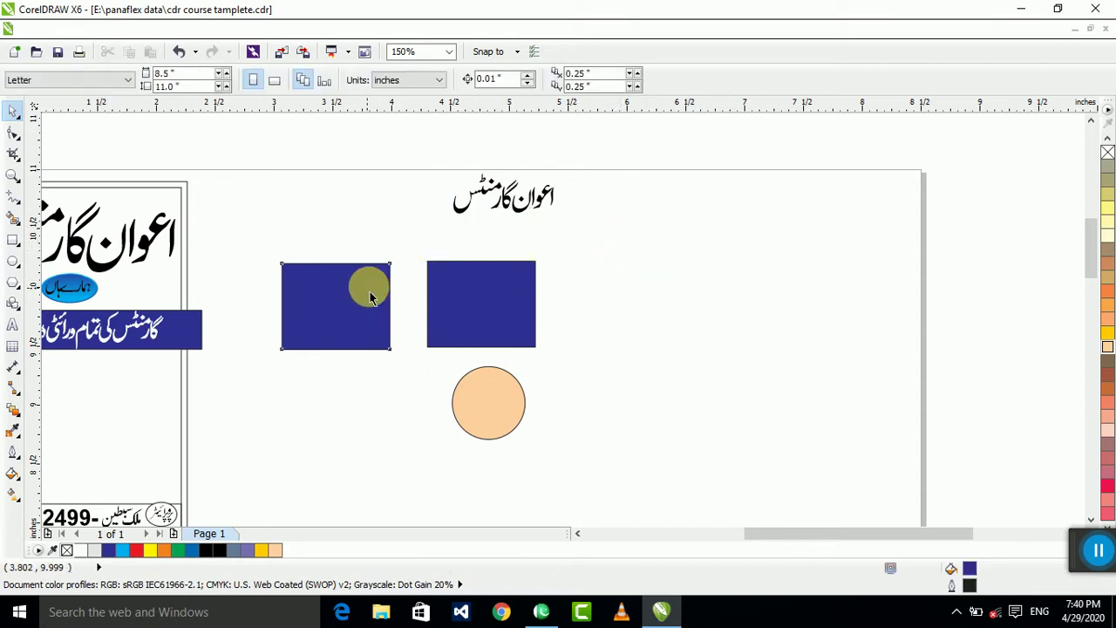
pyautogui.moveTo(369, 288); pyautogui.dragTo(593, 209)
pyautogui.rightClick(541, 180)
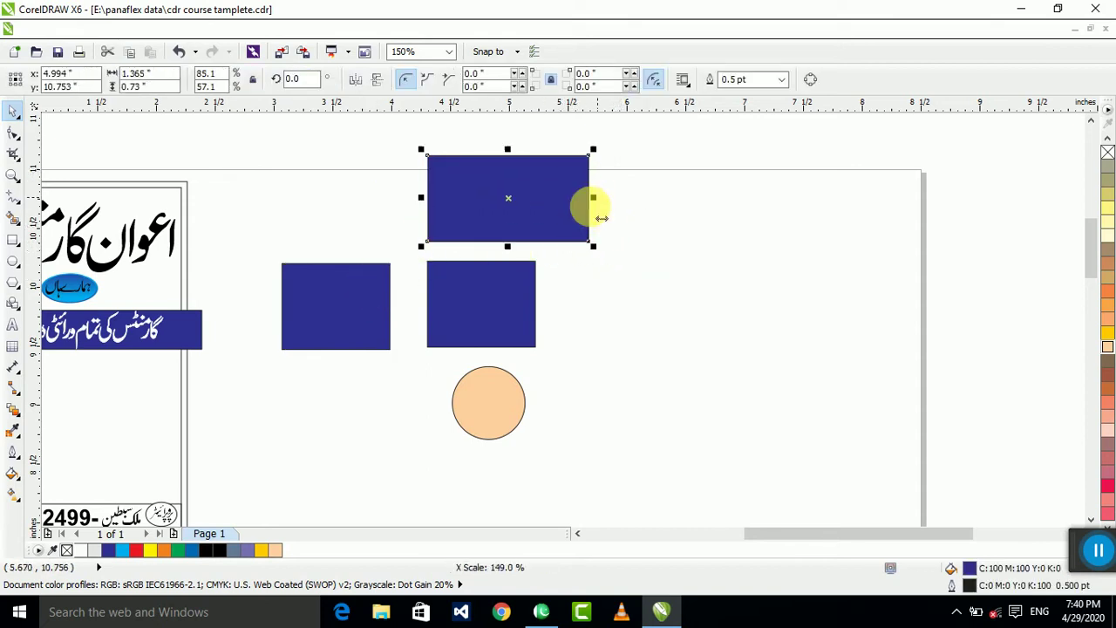
pyautogui.click(673, 275)
pyautogui.moveTo(496, 230); pyautogui.dragTo(374, 223)
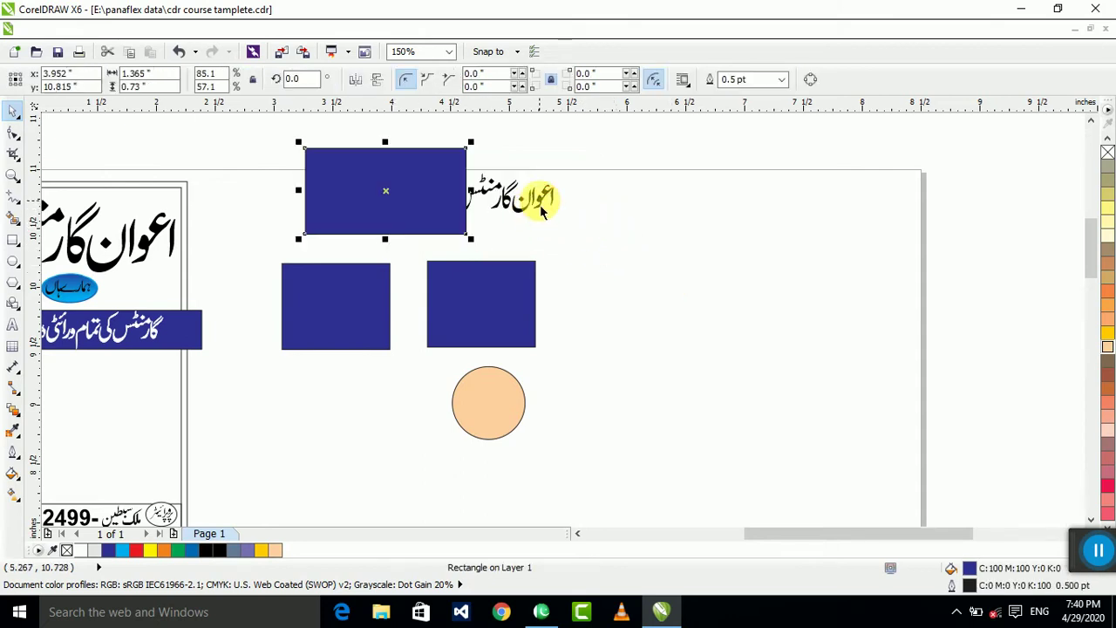
# - Duplicate the small heading into the empty area on the right and centre the original on the wide blue rectangle
pyautogui.moveTo(541, 205); pyautogui.dragTo(776, 270)
pyautogui.rightClick(776, 270)
pyautogui.click(522, 219)
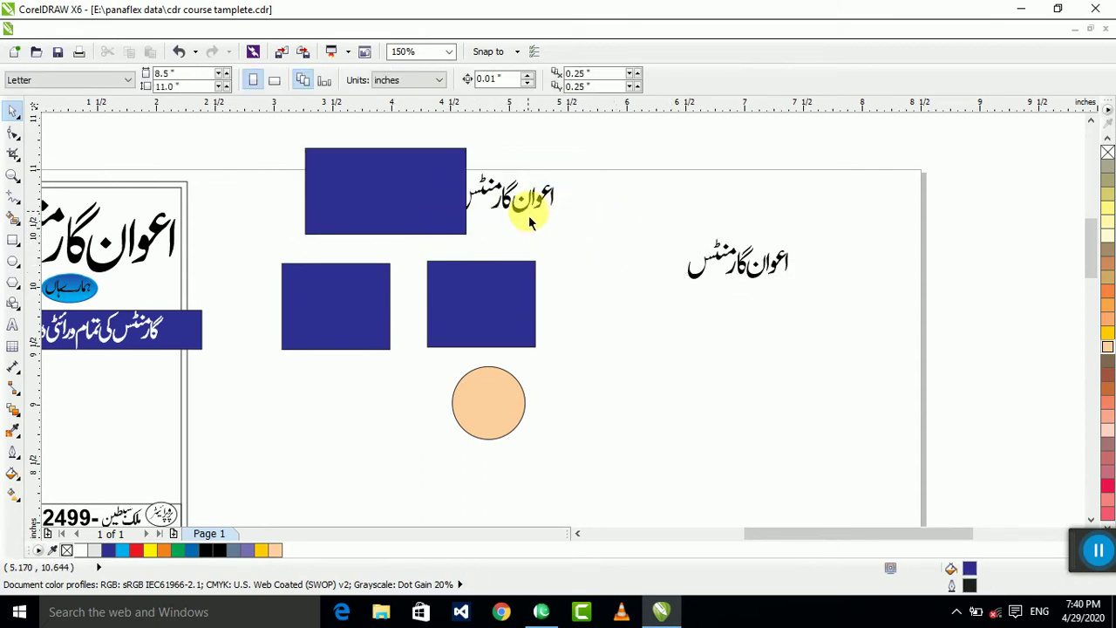
pyautogui.click(517, 211)
pyautogui.keyDown('shift'); pyautogui.click(419, 209); pyautogui.keyUp('shift')
pyautogui.press('c')
pyautogui.click(601, 208)
# - Shrink the blue rectangle above the circle to about 0.47 by 0.37 in
pyautogui.scroll(1, 410, 180)
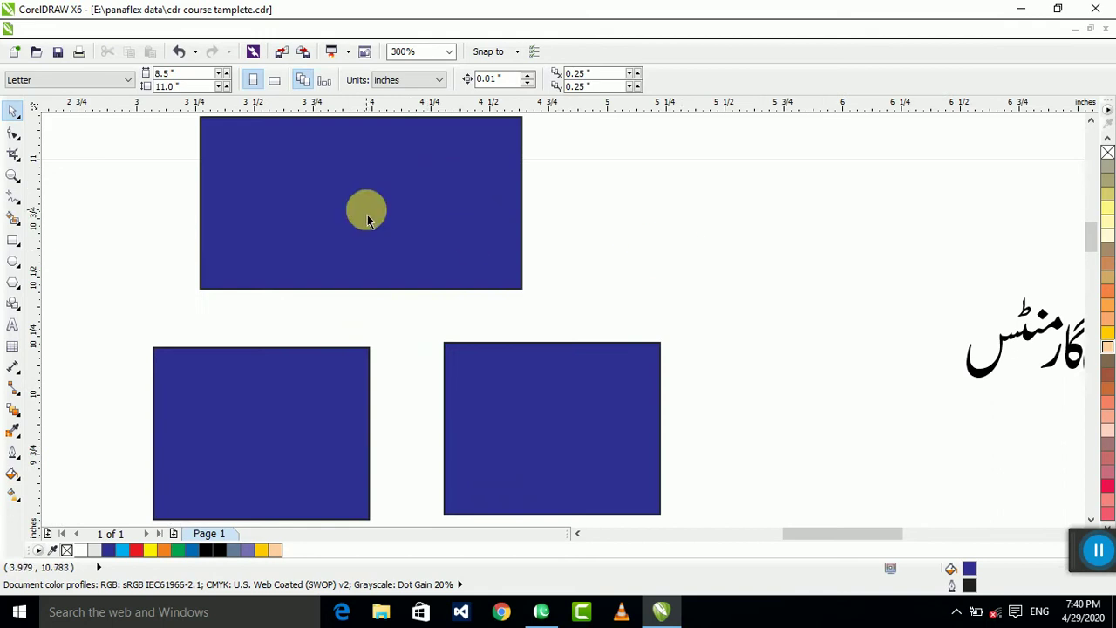
pyautogui.click(588, 424)
pyautogui.moveTo(662, 343); pyautogui.dragTo(618, 387)
pyautogui.scroll(-1, 566, 424)
pyautogui.click(707, 375)
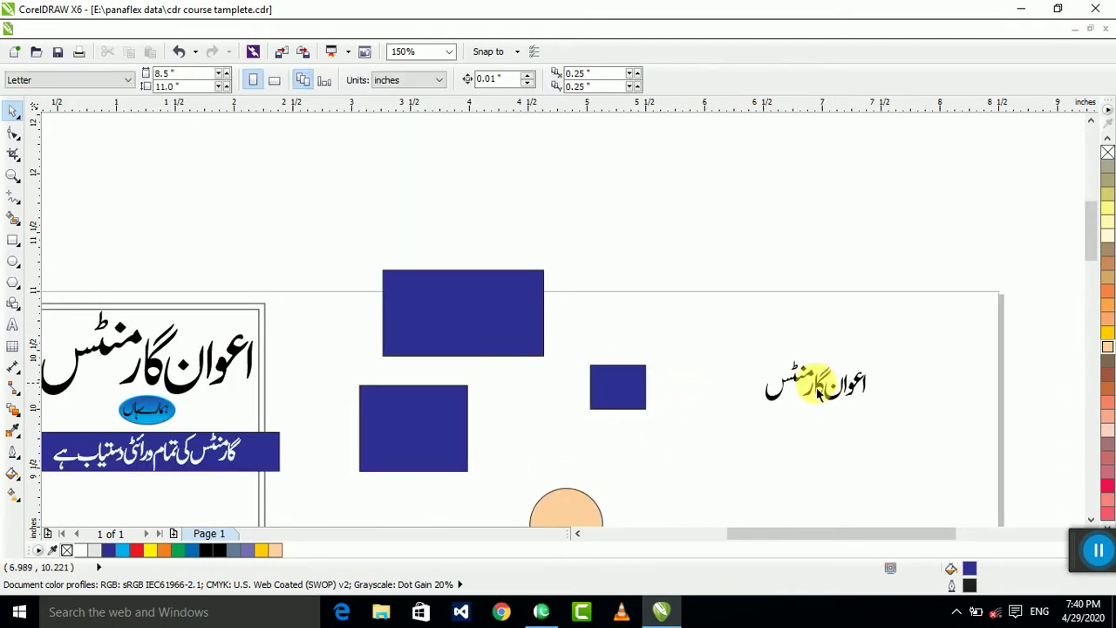
# - Move the spare heading copy onto the wide blue rectangle and place the small blue rectangle at its right edge
pyautogui.moveTo(815, 397); pyautogui.dragTo(453, 261)
pyautogui.click(564, 324)
pyautogui.scroll(1, 604, 390)
pyautogui.click(648, 380)
pyautogui.click(1094, 350)
pyautogui.rightClick(1095, 346)
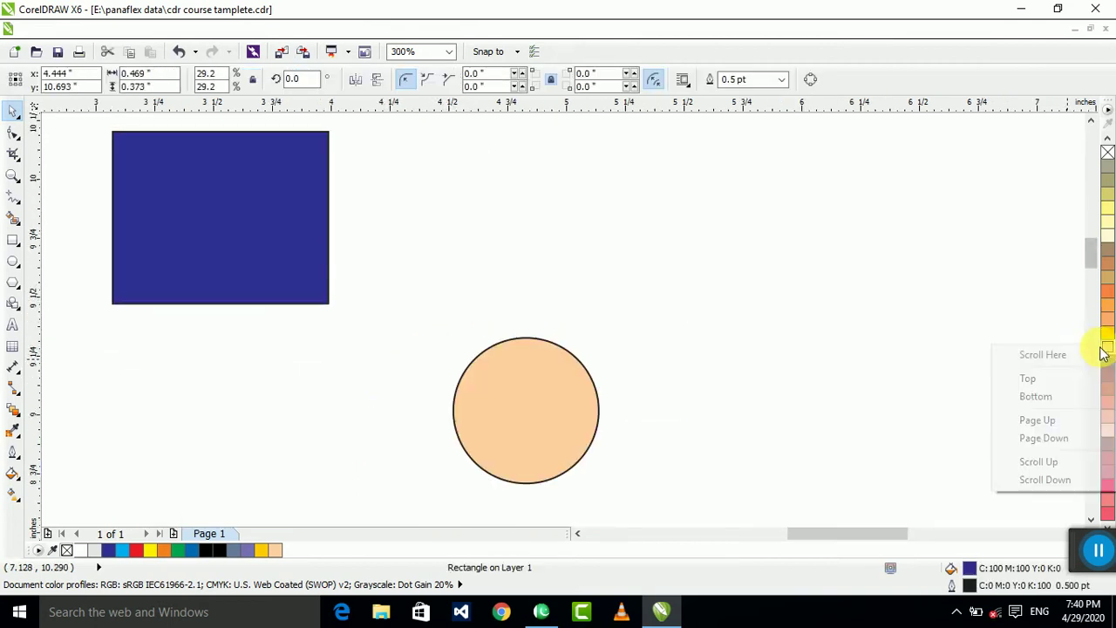
pyautogui.click(733, 349)
pyautogui.scroll(-2, 789, 351)
pyautogui.scroll(2, 741, 349)
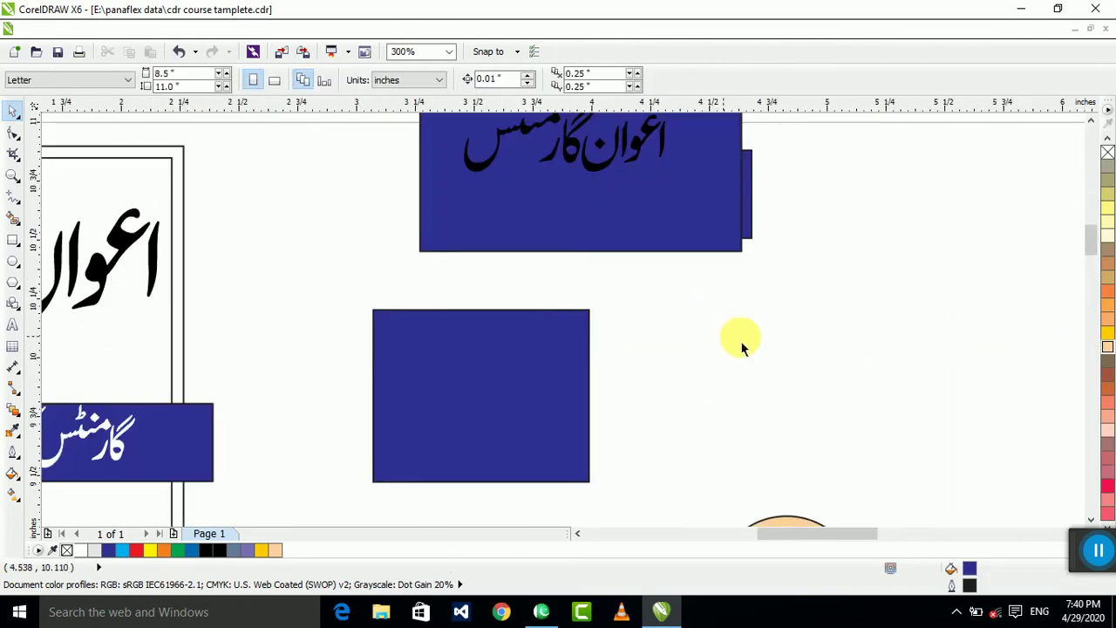
# - Move the small rectangle inside the wide one, colour its fill and outline yellow (C:0 M:20 Y:100 K:0) and bring it to the front
pyautogui.moveTo(740, 209); pyautogui.dragTo(710, 218)
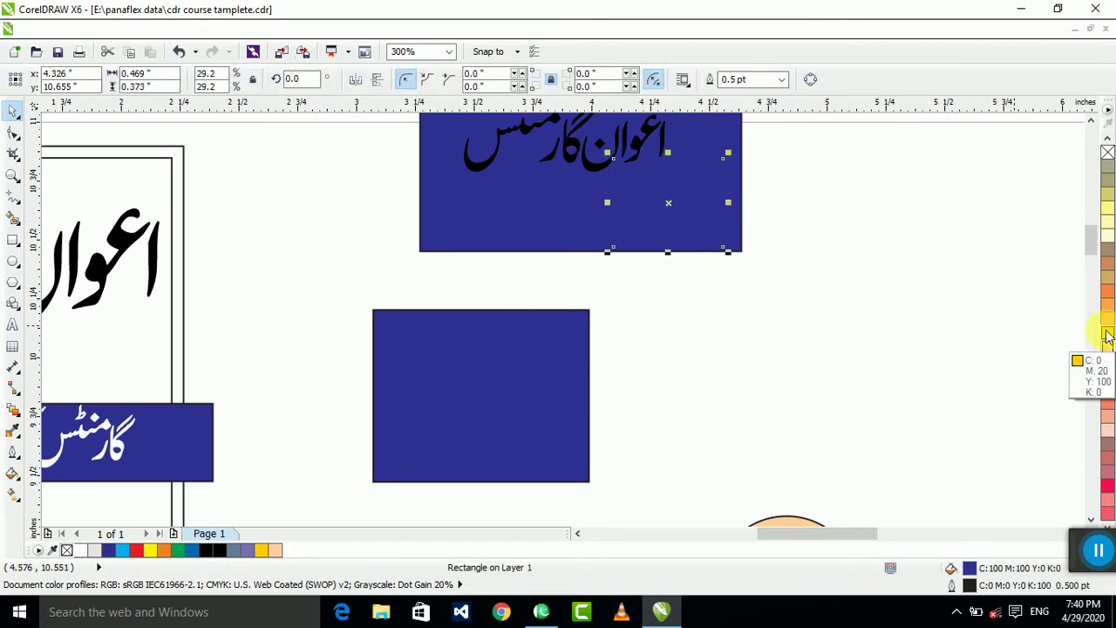
pyautogui.click(1107, 335)
pyautogui.rightClick(1107, 335)
pyautogui.hotkey('shift', 'pageup')
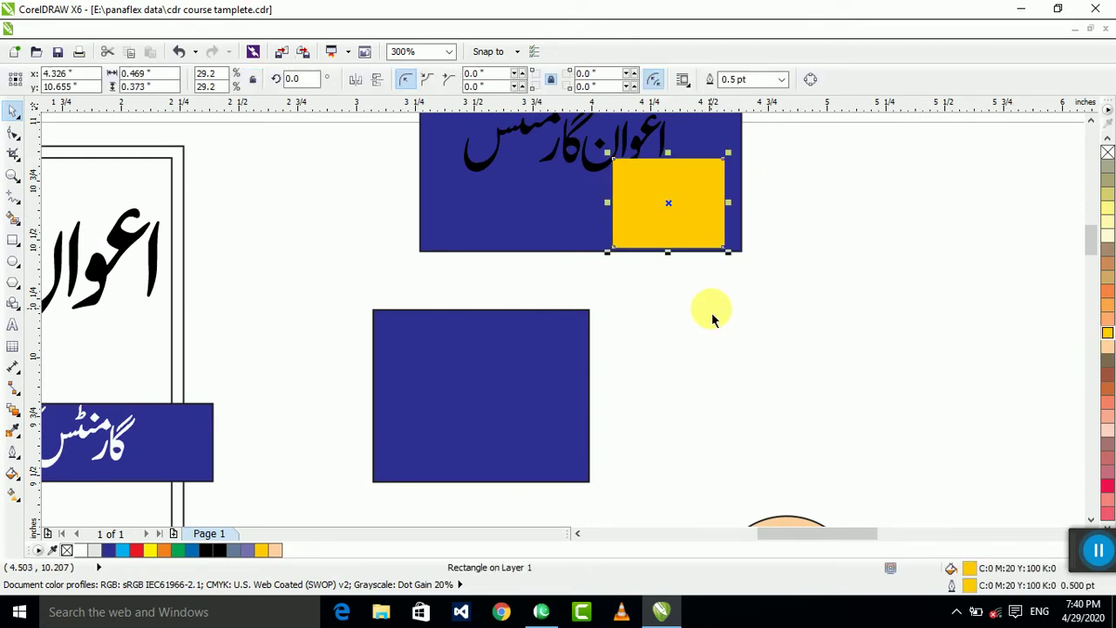
# - Reduce the yellow rectangle's size and centre it horizontally on the wide blue rectangle
pyautogui.moveTo(727, 154); pyautogui.dragTo(689, 185)
pyautogui.keyDown('shift'); pyautogui.click(717, 204); pyautogui.keyUp('shift')
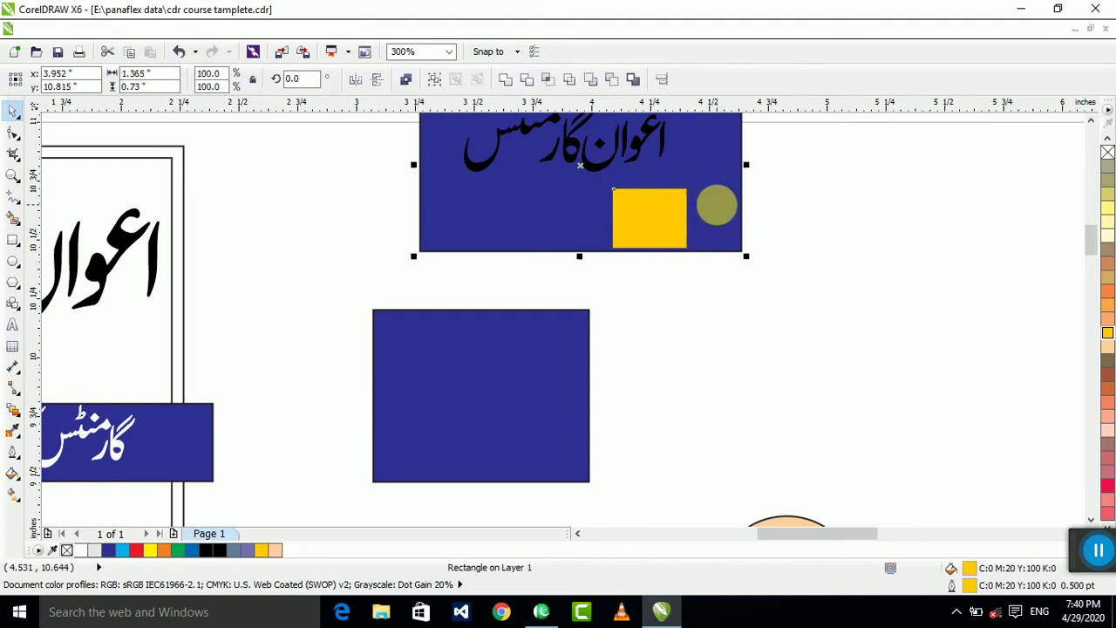
pyautogui.press('c')
pyautogui.click(837, 328)
# - Inspect the wide blue rectangle with its heading and yellow box up close in Enhanced view
pyautogui.scroll(-1, 838, 328)
pyautogui.moveTo(837, 327); pyautogui.dragTo(448, 137)
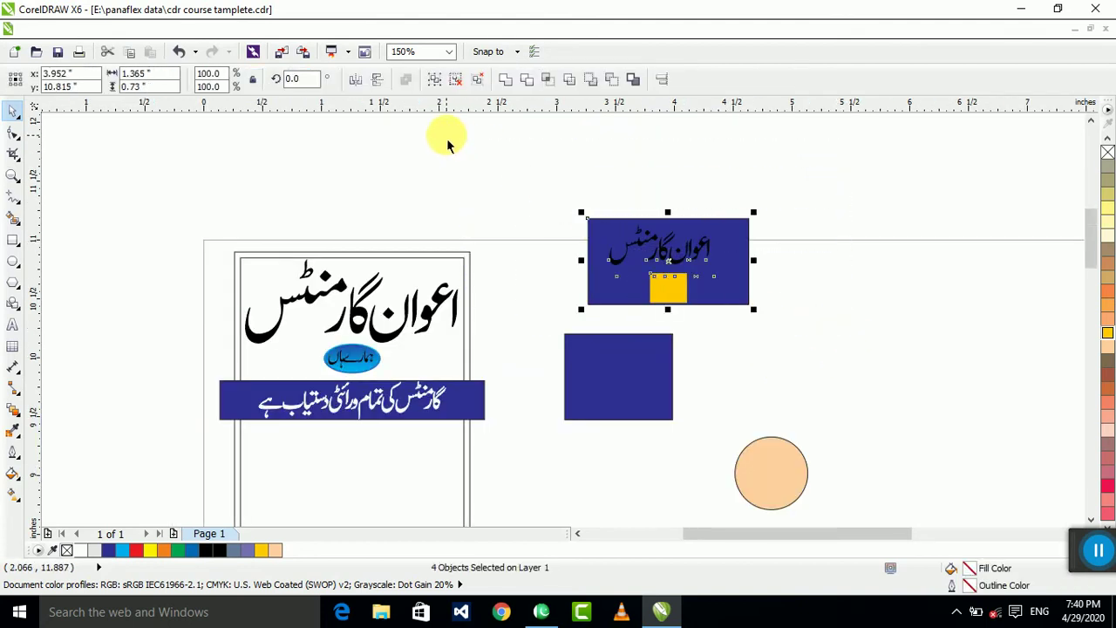
pyautogui.hotkey('shift', 'F2')
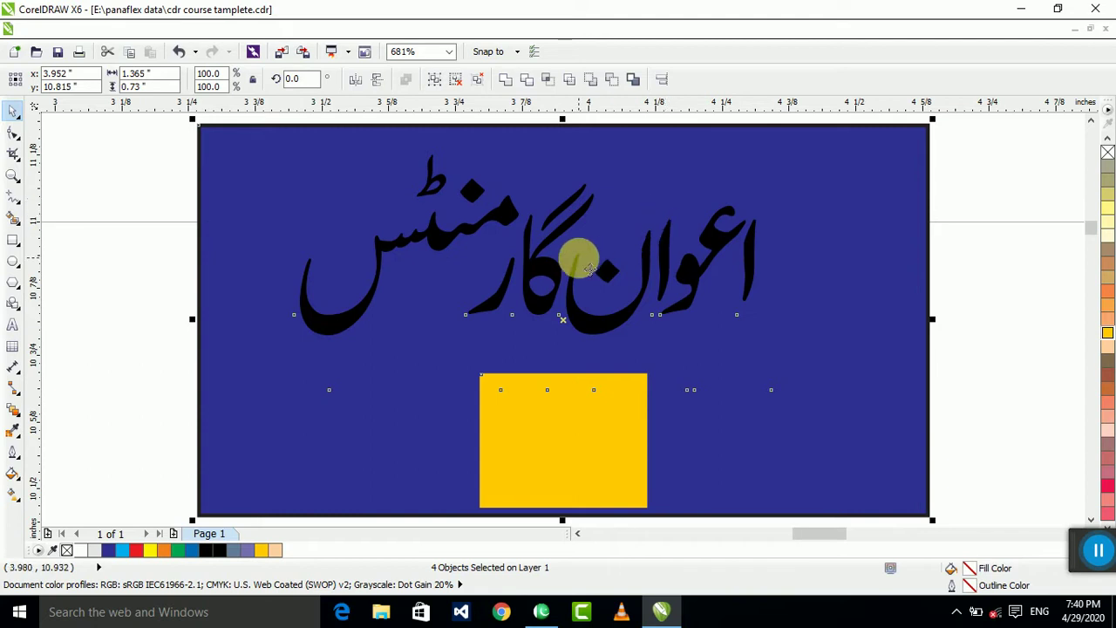
pyautogui.scroll(-2, 542, 259)
pyautogui.press('Escape')
pyautogui.scroll(1, 531, 246)
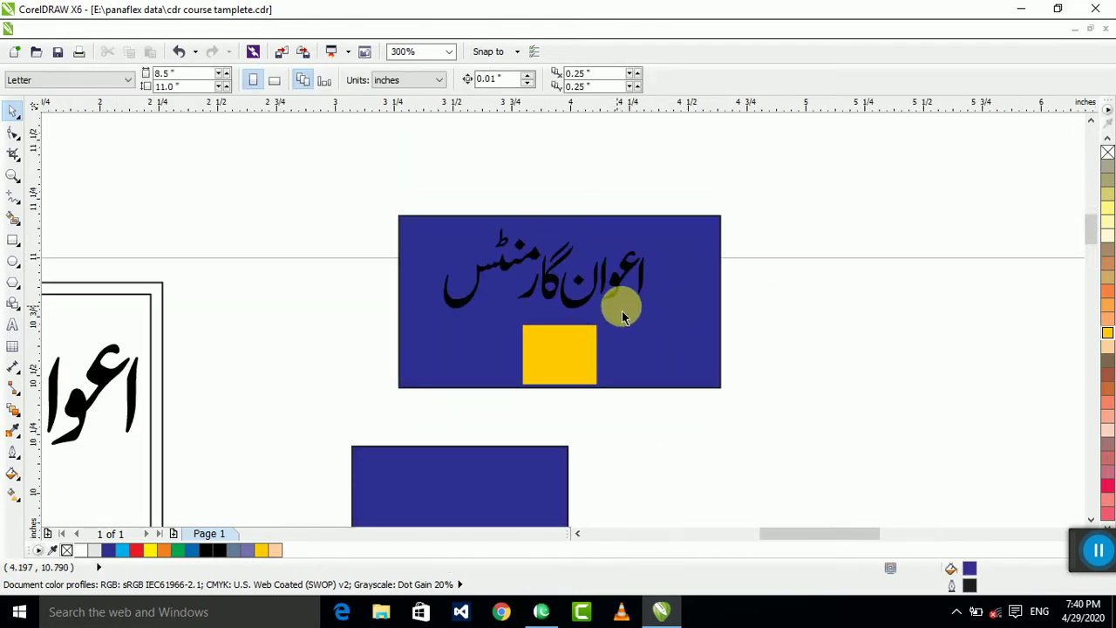
pyautogui.moveTo(613, 289); pyautogui.dragTo(739, 290)
pyautogui.hotkey('ctrl', 'z')
pyautogui.click(864, 319)
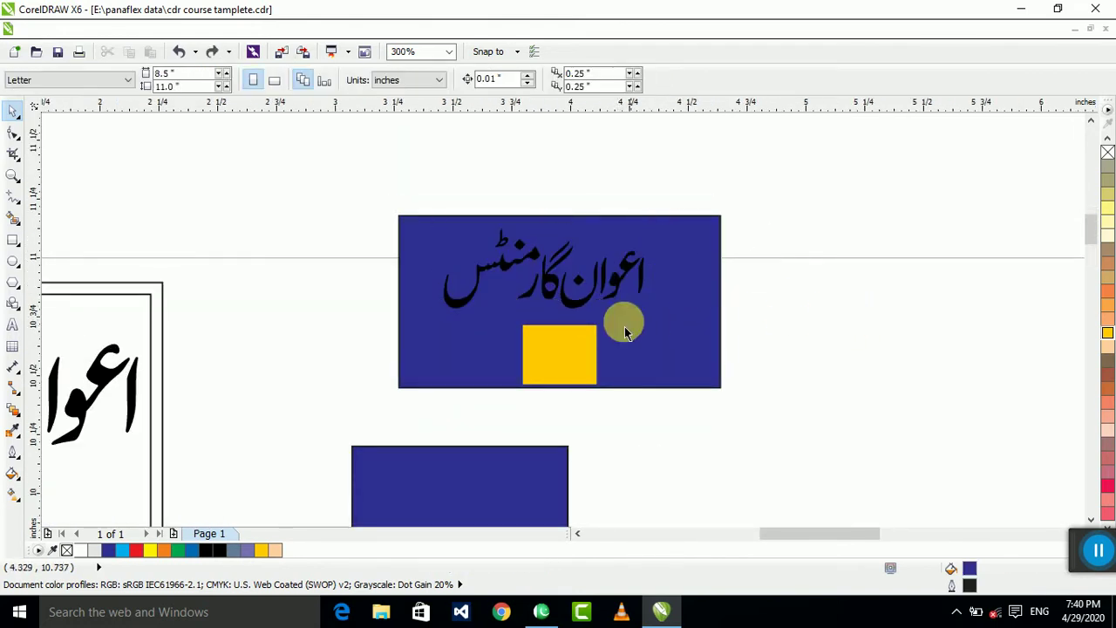
# - Display the drawing in Wireframe view and examine the outlines inside the wide rectangle for hidden overlapping objects
pyautogui.click(102, 32)
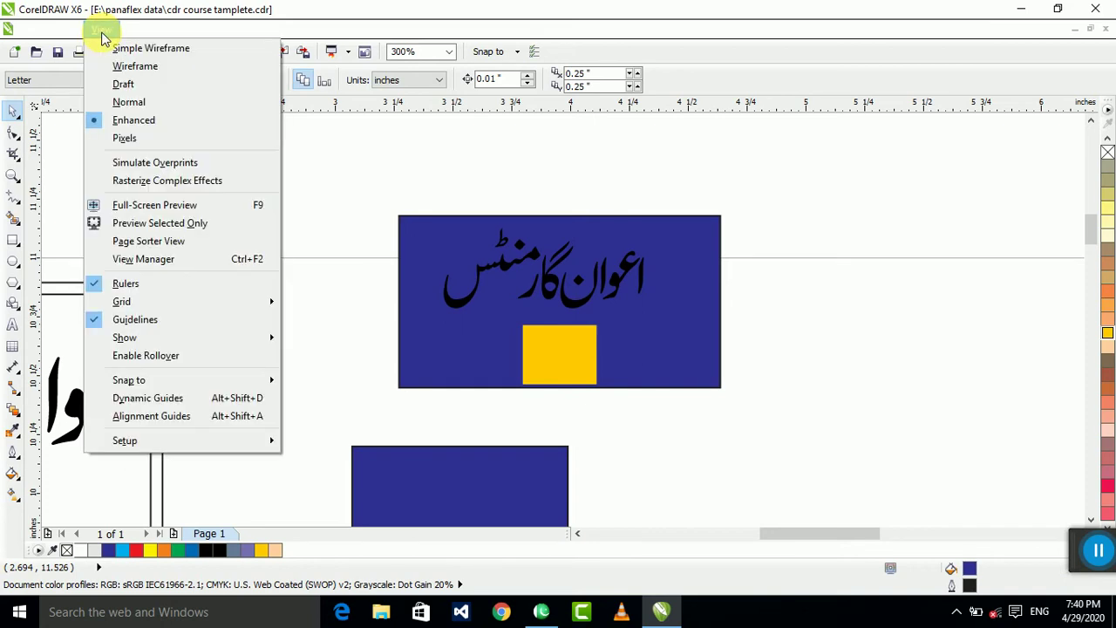
pyautogui.click(147, 67)
pyautogui.scroll(2, 523, 310)
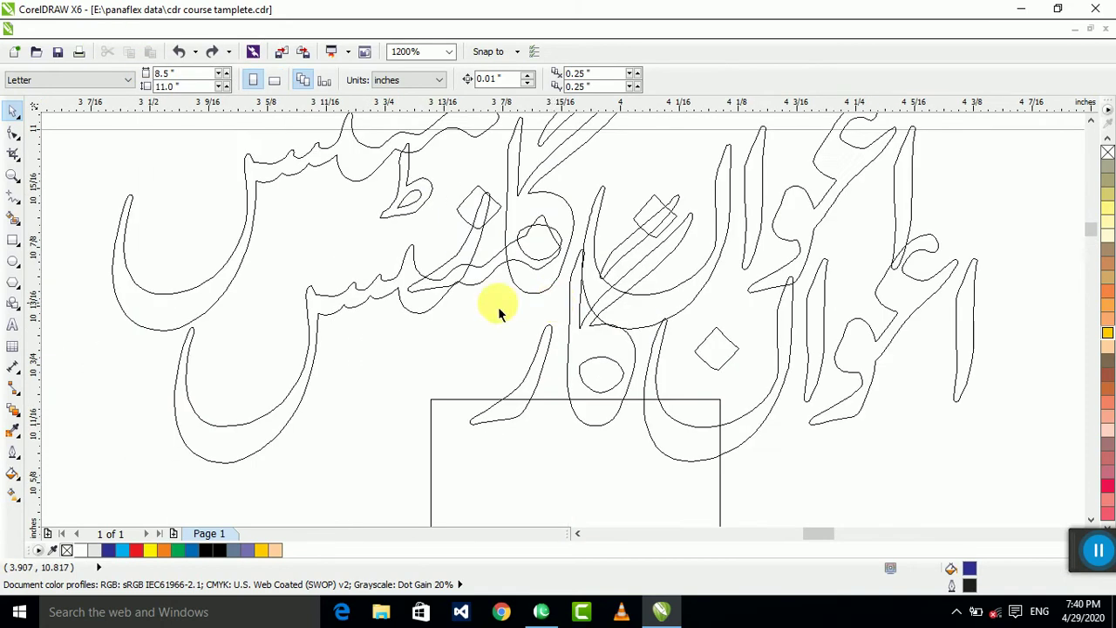
pyautogui.scroll(-2, 610, 312)
pyautogui.scroll(-2, 677, 375)
pyautogui.moveTo(840, 271); pyautogui.dragTo(461, 406)
pyautogui.hotkey('shift', 'F2')
pyautogui.press('Escape')
pyautogui.moveTo(381, 414); pyautogui.dragTo(316, 467)
pyautogui.hotkey('ctrl', 'z')
pyautogui.scroll(-1, 416, 385)
pyautogui.click(348, 223)
pyautogui.click(342, 312)
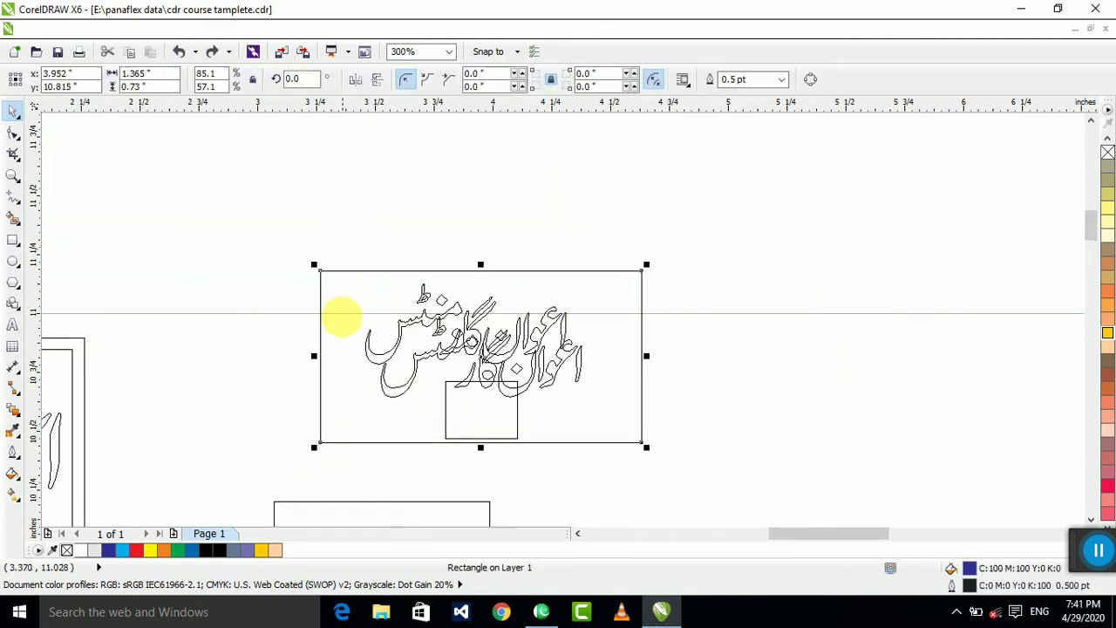
pyautogui.scroll(1, 371, 390)
pyautogui.scroll(-2, 414, 416)
# - Pull the lower overlapping heading out of the wide rectangle and delete it
pyautogui.click(411, 405)
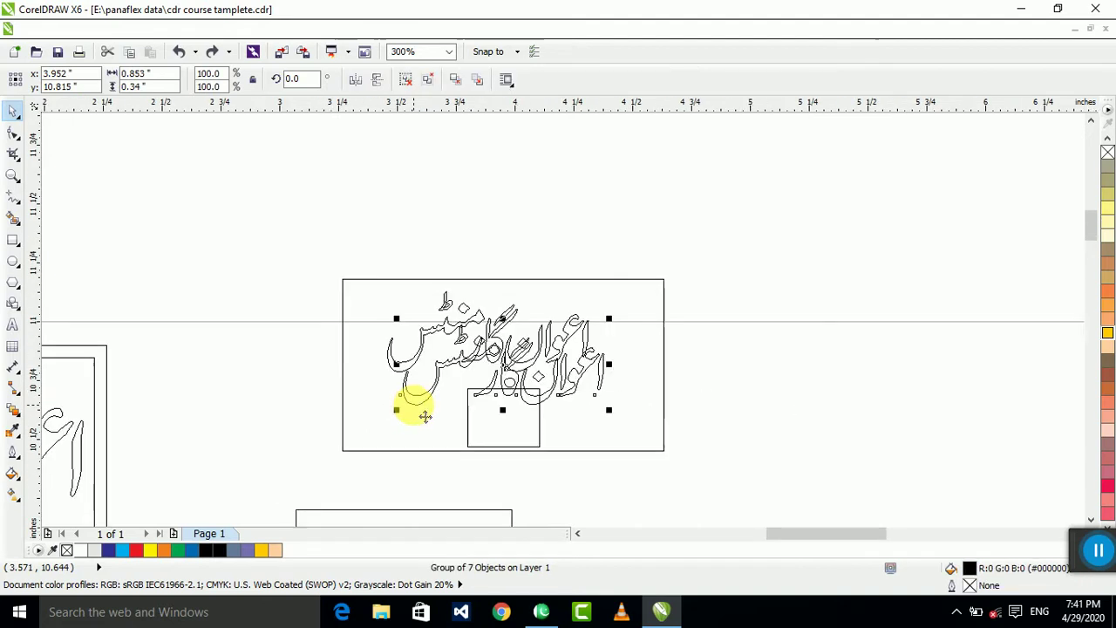
pyautogui.moveTo(412, 405); pyautogui.dragTo(218, 220)
pyautogui.click(435, 233)
pyautogui.moveTo(481, 162); pyautogui.dragTo(63, 265)
pyautogui.click(307, 226)
pyautogui.press('Delete')
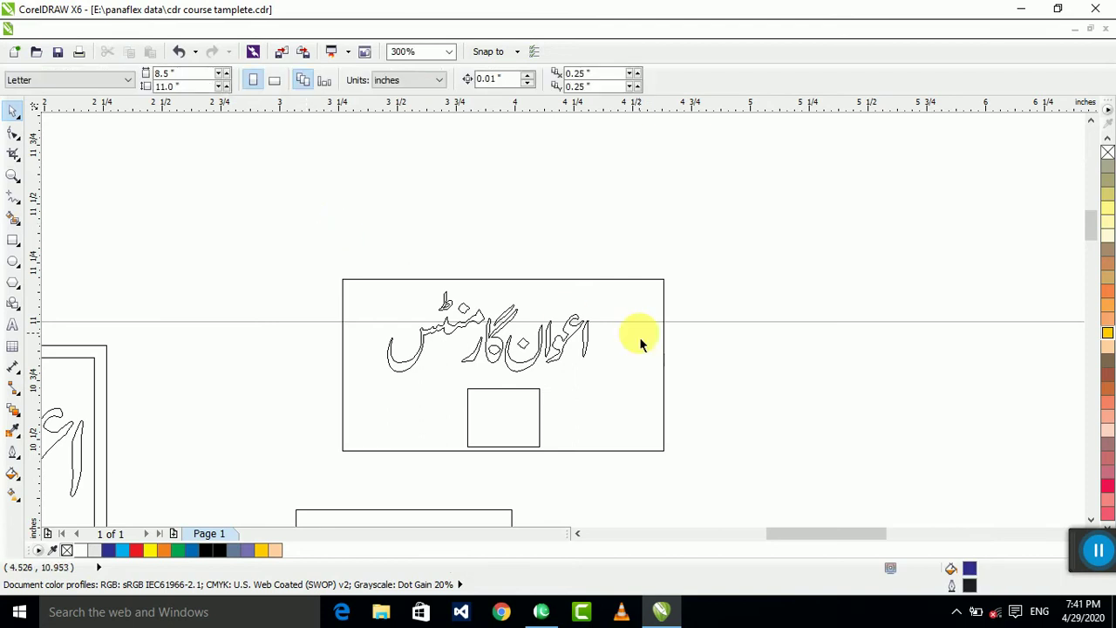
# - Display the drawing in Enhanced view and look closely at the remaining heading on the blue rectangle
pyautogui.click(642, 336)
pyautogui.click(96, 33)
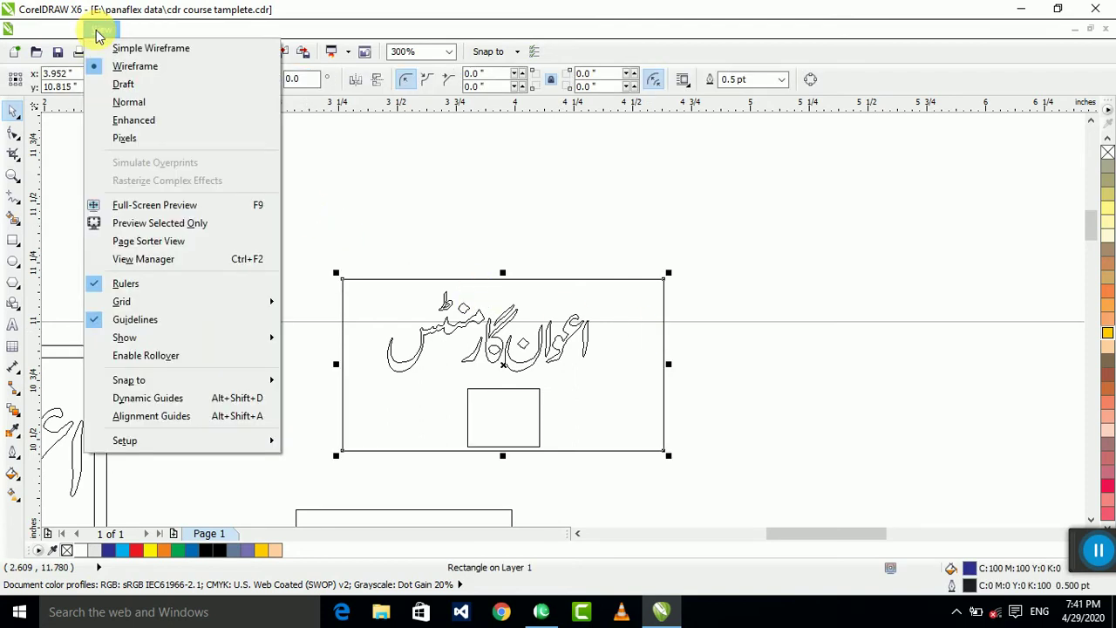
pyautogui.click(170, 120)
pyautogui.click(448, 207)
pyautogui.scroll(2, 591, 365)
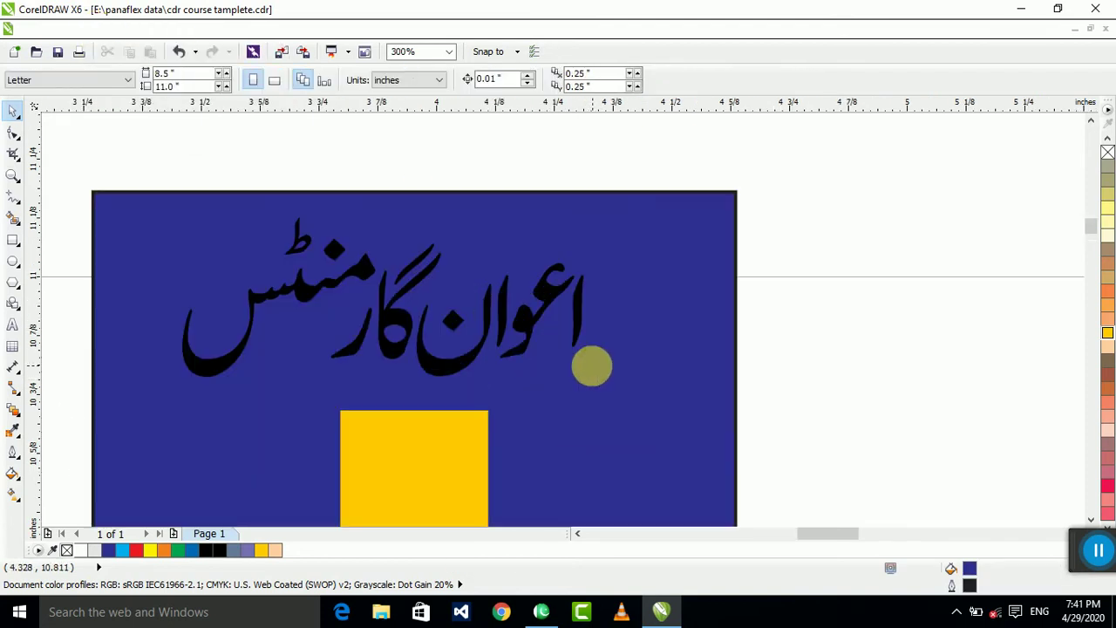
# - Centre the remaining black heading horizontally on the wide blue rectangle
pyautogui.click(523, 337)
pyautogui.keyDown('shift'); pyautogui.click(640, 416); pyautogui.keyUp('shift')
pyautogui.press('c')
pyautogui.click(957, 396)
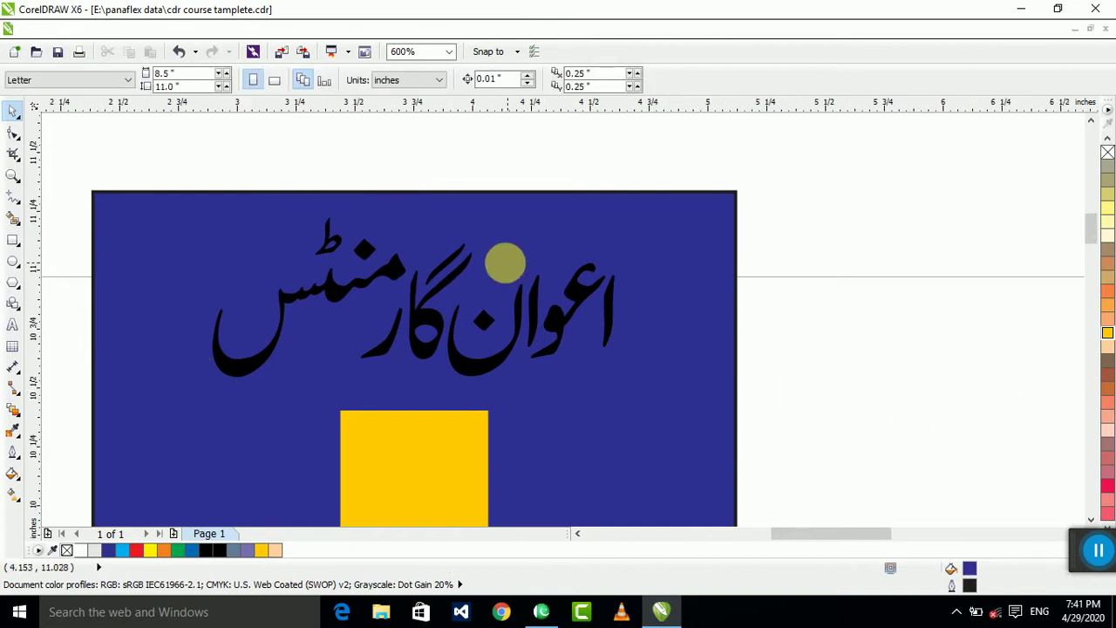
# - Delete the wide rectangle with its heading and yellow box, along with the other blue rectangle and the peach circle
pyautogui.scroll(-3, 505, 262)
pyautogui.moveTo(695, 183); pyautogui.dragTo(424, 322)
pyautogui.scroll(1, 448, 287)
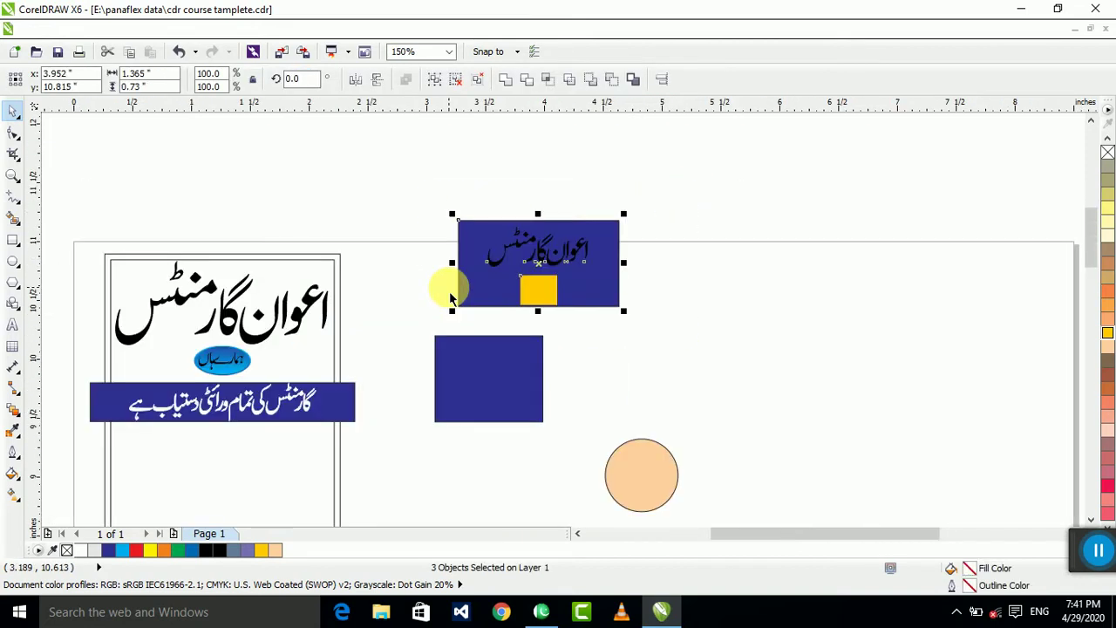
pyautogui.press('Delete')
pyautogui.moveTo(767, 316); pyautogui.dragTo(399, 511)
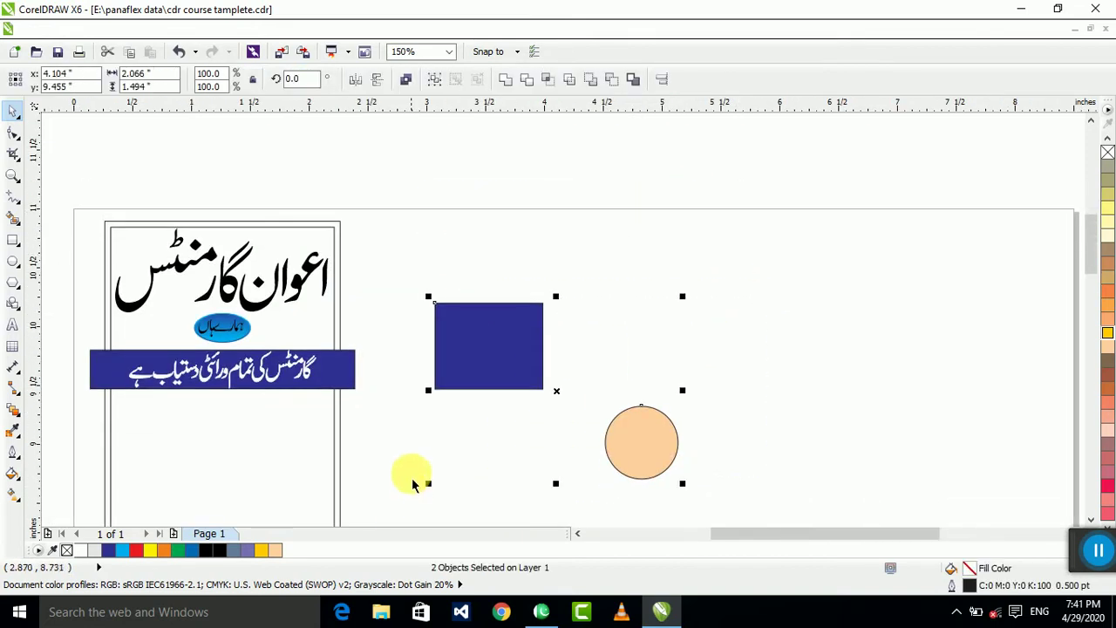
pyautogui.press('Delete')
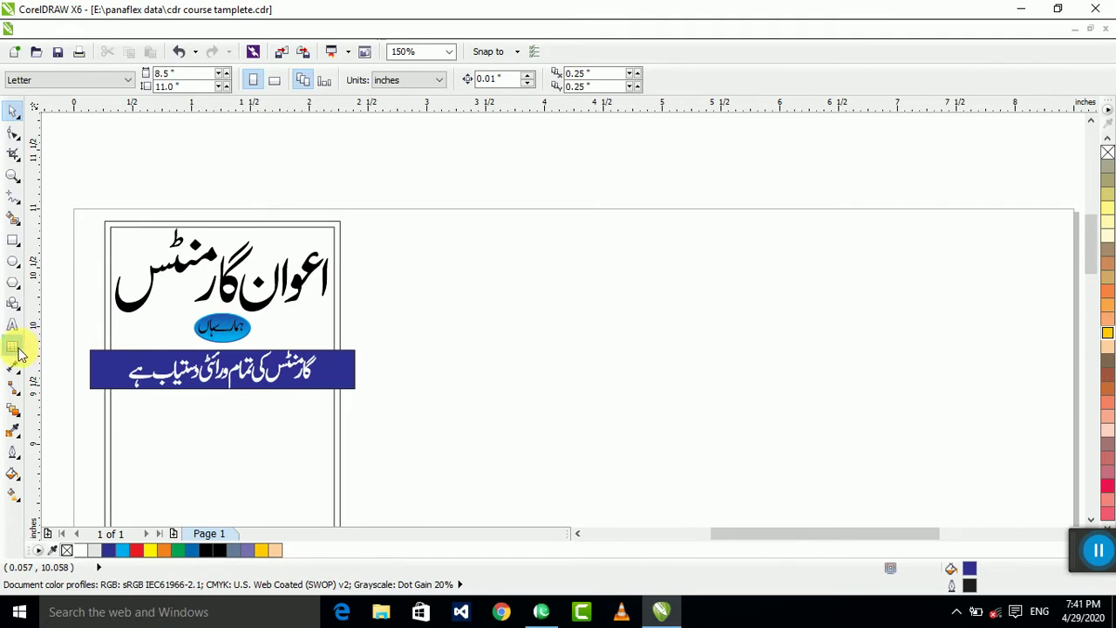
# - Draw a rectangle about 1.375 by 0.854 in beside the poster and return to the Pick tool
pyautogui.click(13, 240)
pyautogui.moveTo(491, 288); pyautogui.dragTo(654, 388)
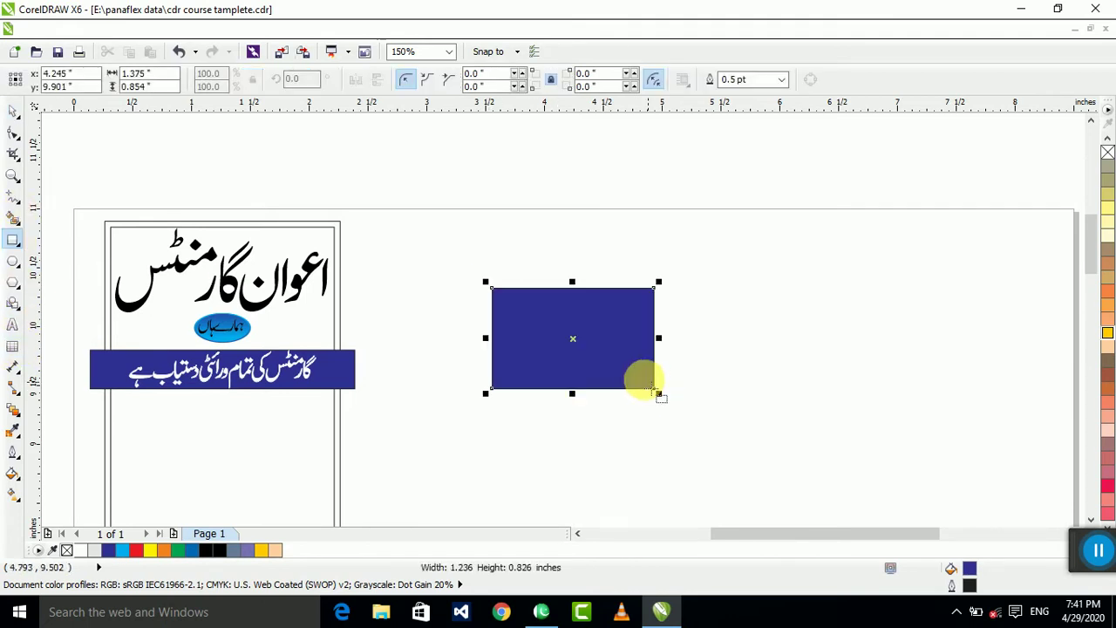
pyautogui.click(13, 111)
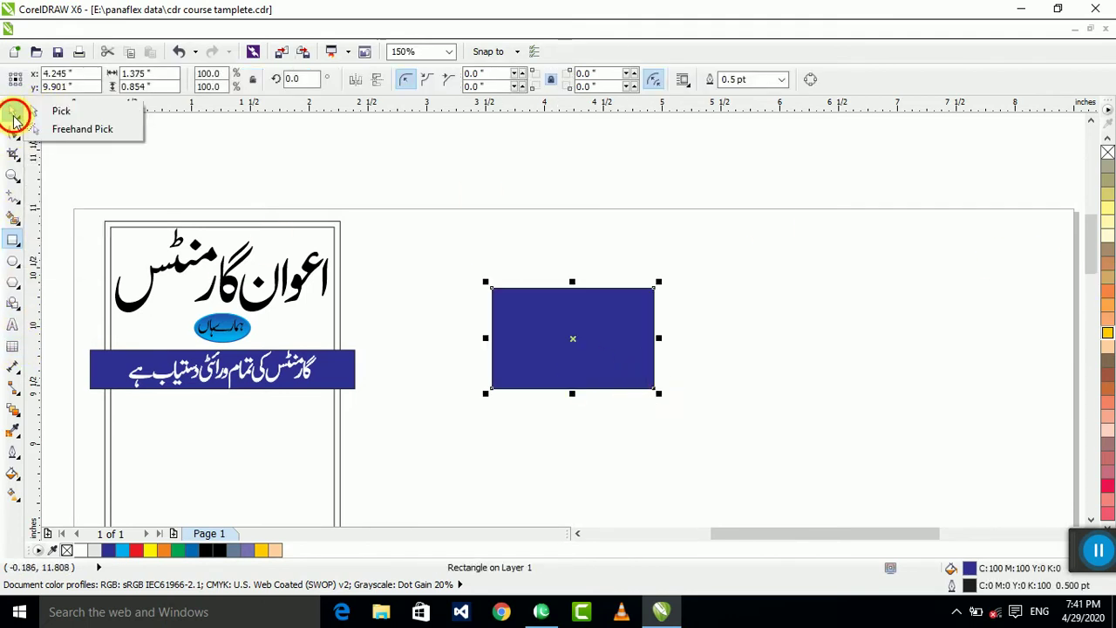
# - Remove the new rectangle's blue fill and fill it with pale yellow (C:0 M:0 Y:40 K:0)
pyautogui.click(1092, 548)
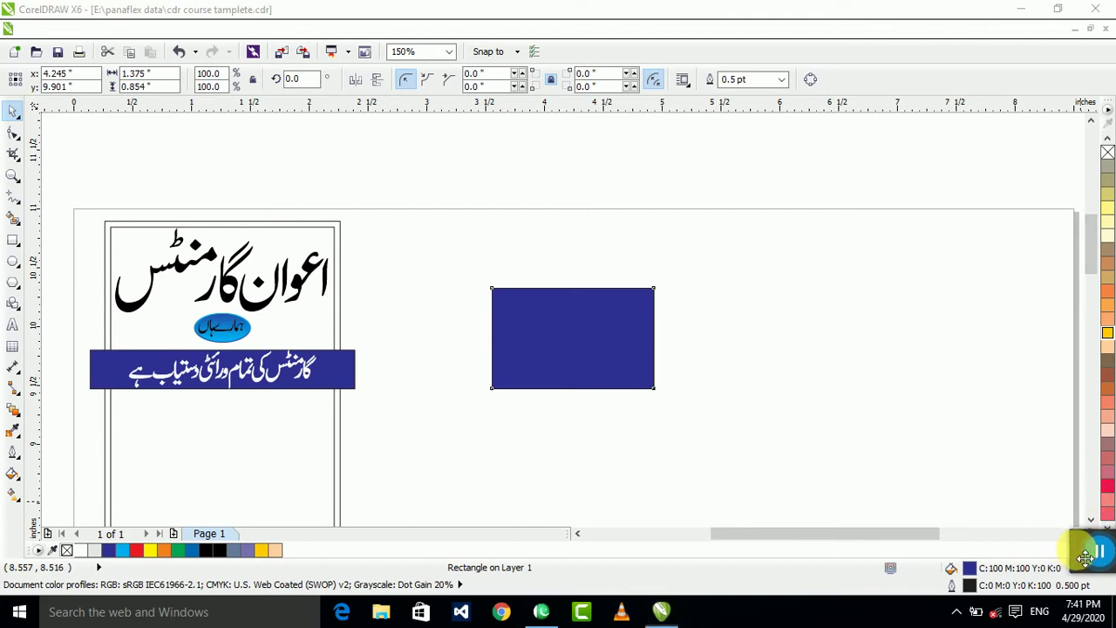
pyautogui.click(1107, 529)
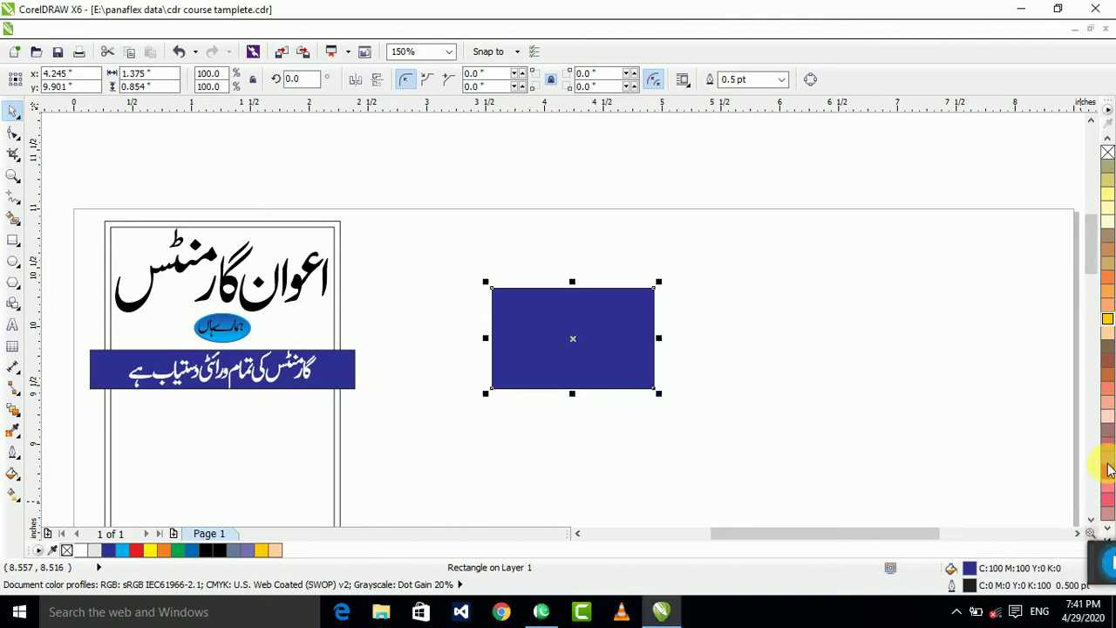
pyautogui.click(1107, 153)
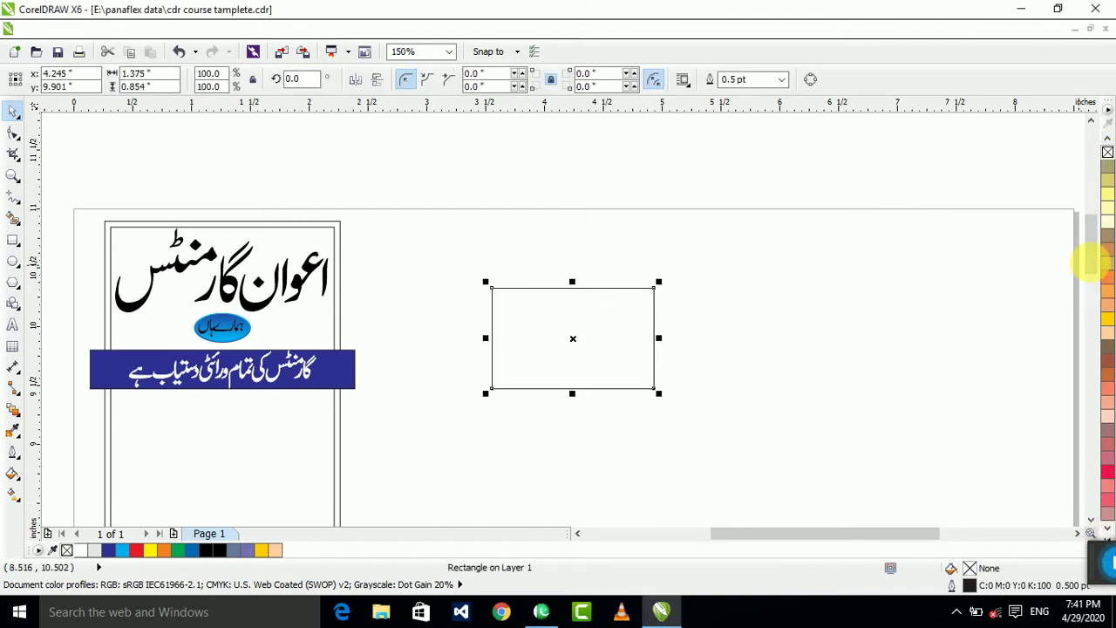
pyautogui.click(1107, 213)
pyautogui.scroll(2, 720, 300)
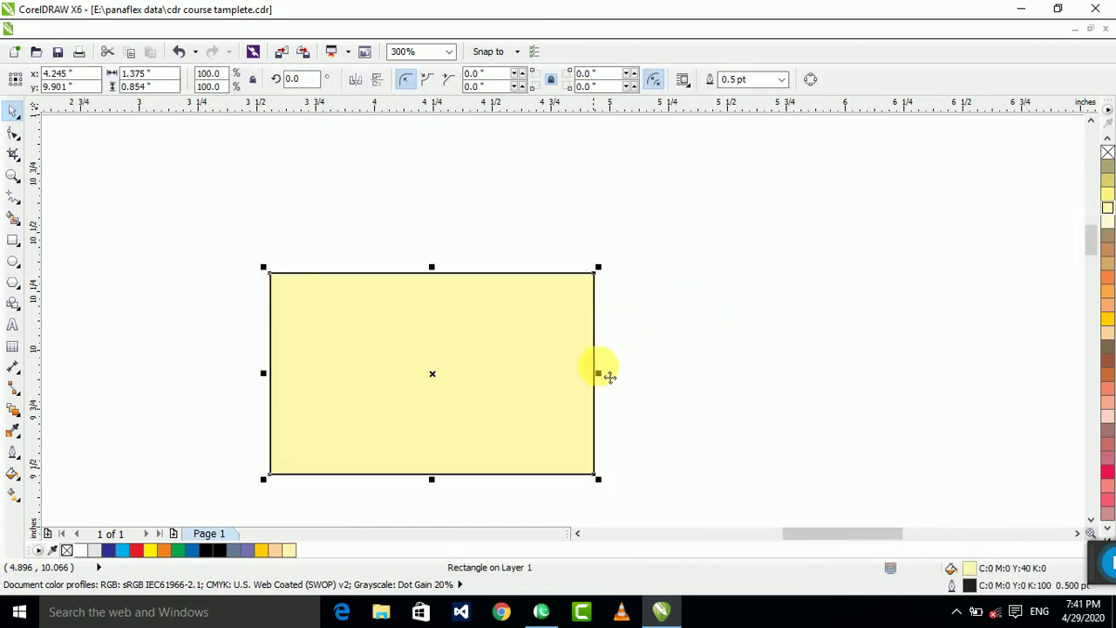
# - Draw a blue rectangle about 0.363 by 0.161 in at the yellow rectangle's upper-left corner and repeat it sideways into a row of three
pyautogui.click(13, 237)
pyautogui.moveTo(270, 273); pyautogui.dragTo(356, 311)
pyautogui.click(14, 113)
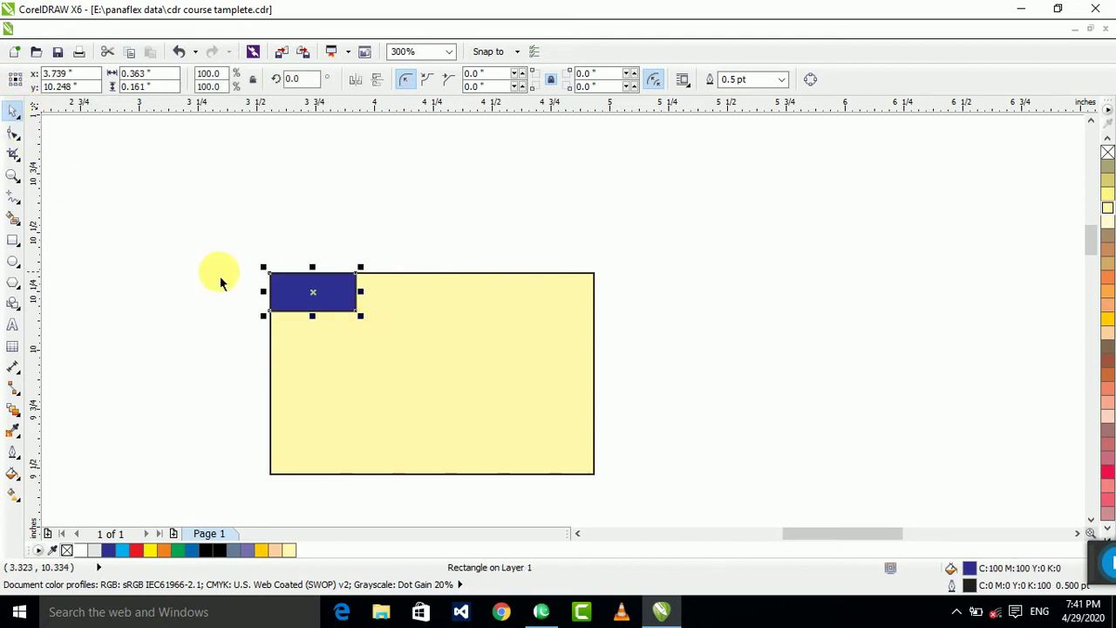
pyautogui.moveTo(264, 293); pyautogui.dragTo(459, 289)
pyautogui.rightClick(459, 291)
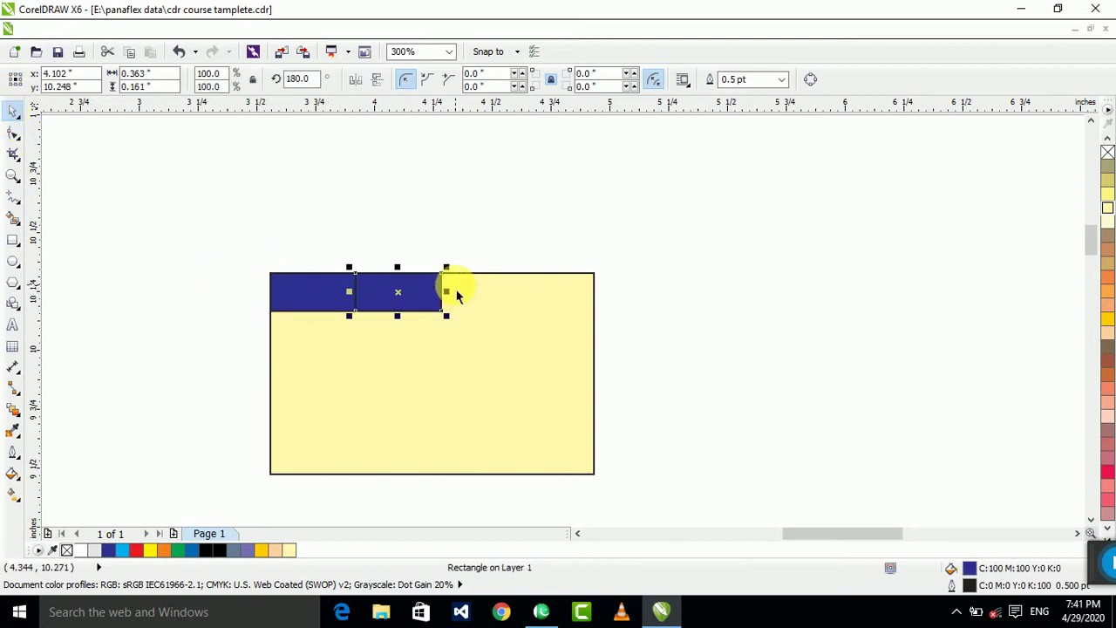
pyautogui.hotkey('ctrl', 'r')
# - Delete the row of three small blue rectangles
pyautogui.moveTo(698, 209); pyautogui.dragTo(249, 323)
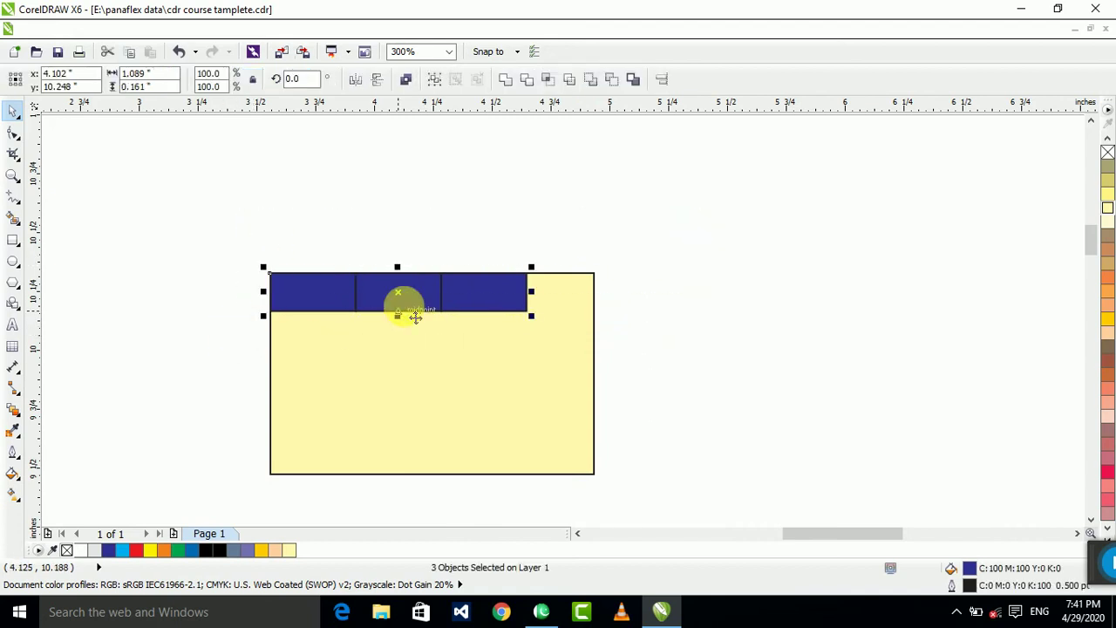
pyautogui.press('Delete')
# - Draw a table of 3 rows and 4 columns, about 1.375 by 0.854 in, exactly over the yellow rectangle
pyautogui.click(13, 348)
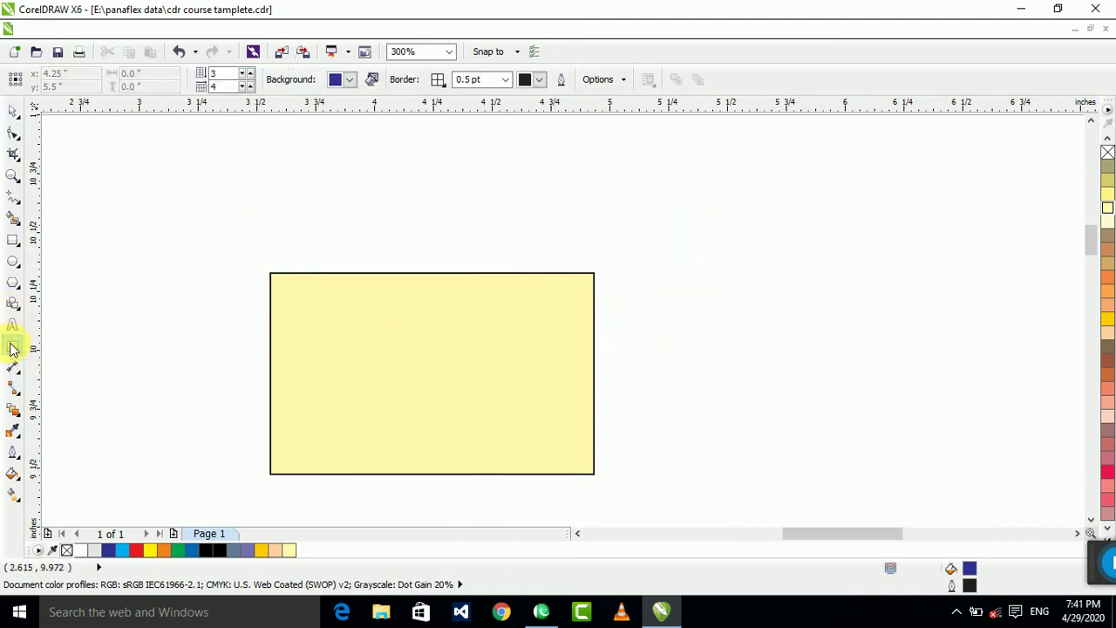
pyautogui.moveTo(283, 285); pyautogui.dragTo(601, 479)
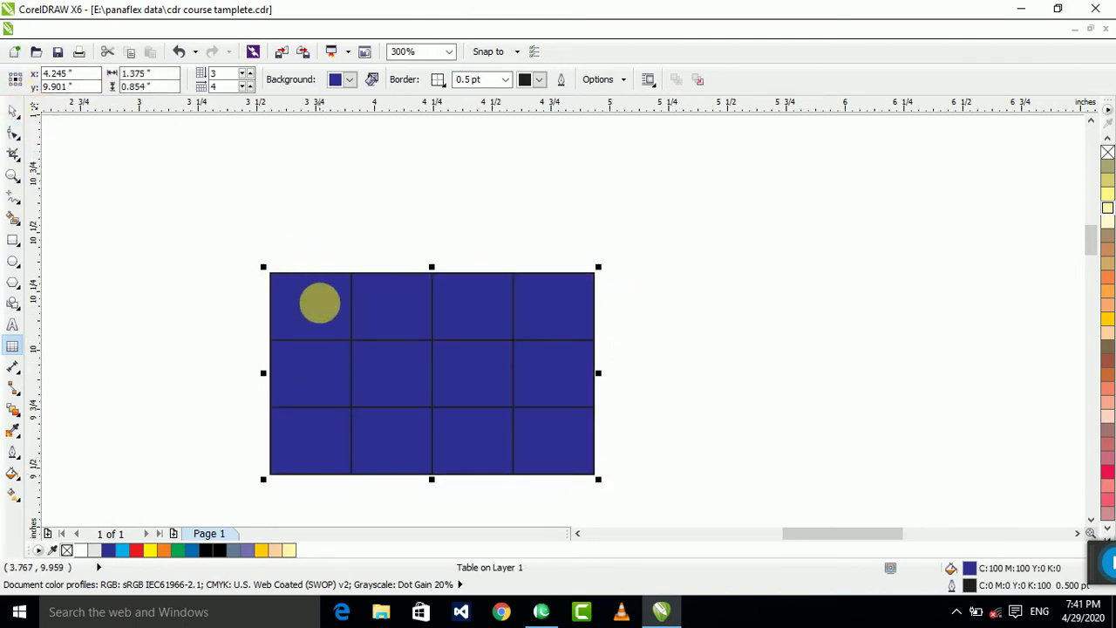
pyautogui.click(11, 113)
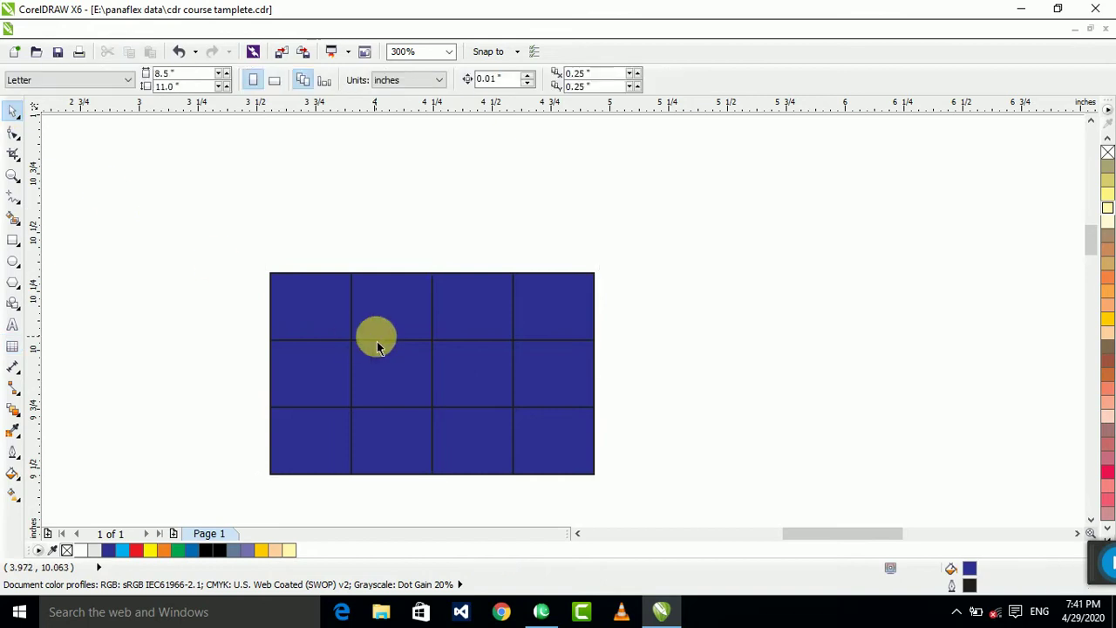
pyautogui.moveTo(169, 229); pyautogui.dragTo(734, 504)
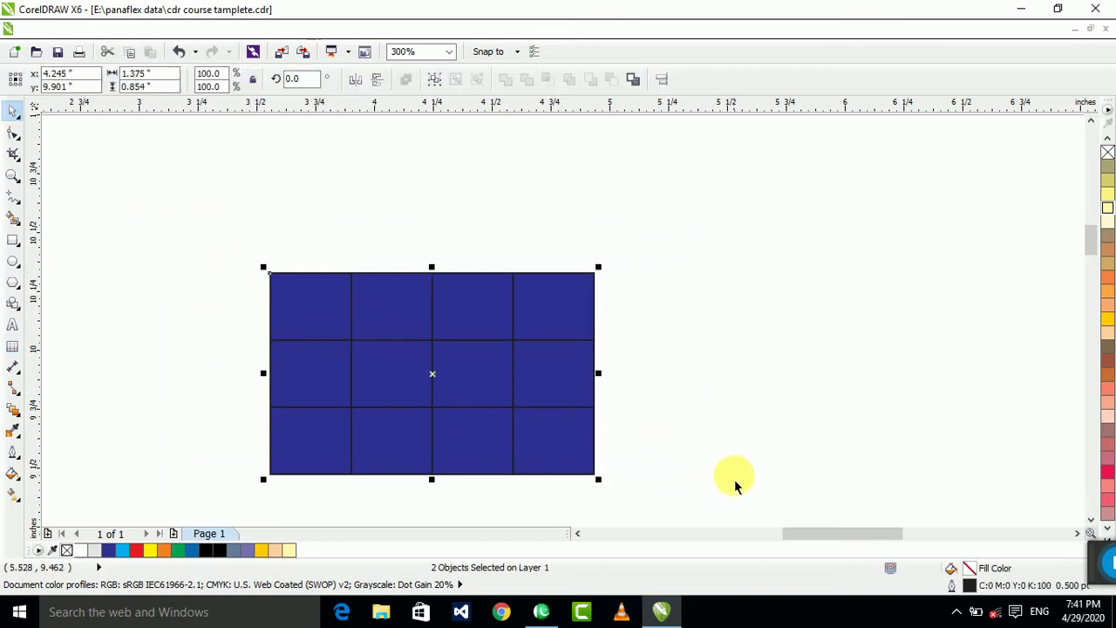
pyautogui.hotkey('shift', 'F2')
pyautogui.press('Escape')
pyautogui.scroll(-2, 259, 251)
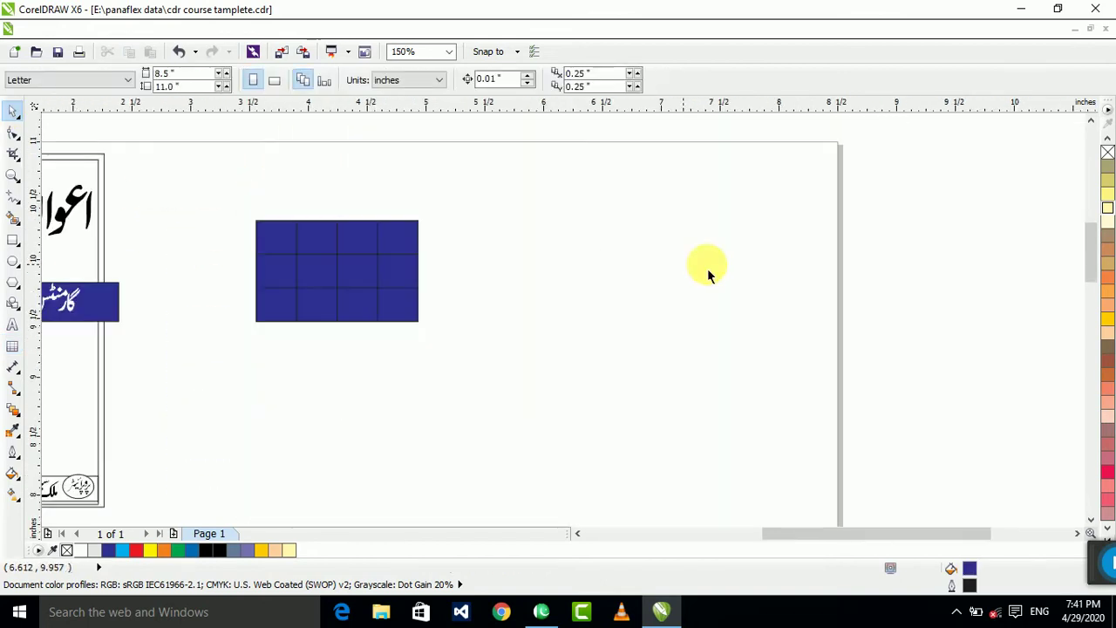
# - Try moving the table sideways and undo the move
pyautogui.click(371, 263)
pyautogui.scroll(2, 259, 263)
pyautogui.click(926, 269)
pyautogui.moveTo(771, 287); pyautogui.dragTo(823, 287)
pyautogui.hotkey('ctrl', 'z')
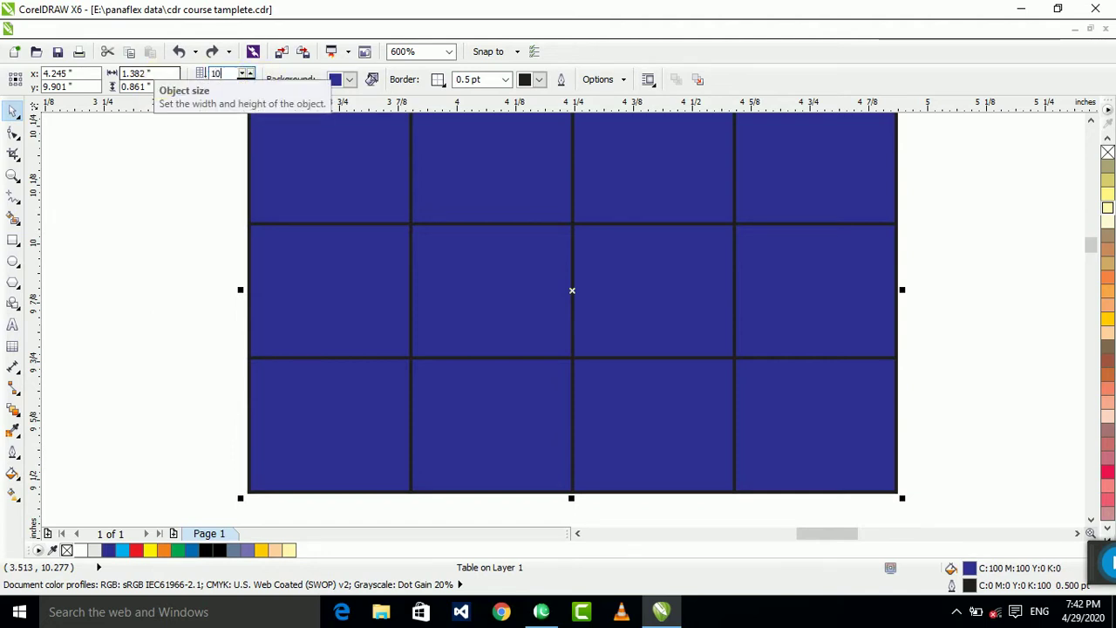
# - Set the table's number of rows to 10
pyautogui.press('Return')
pyautogui.scroll(-2, 777, 399)
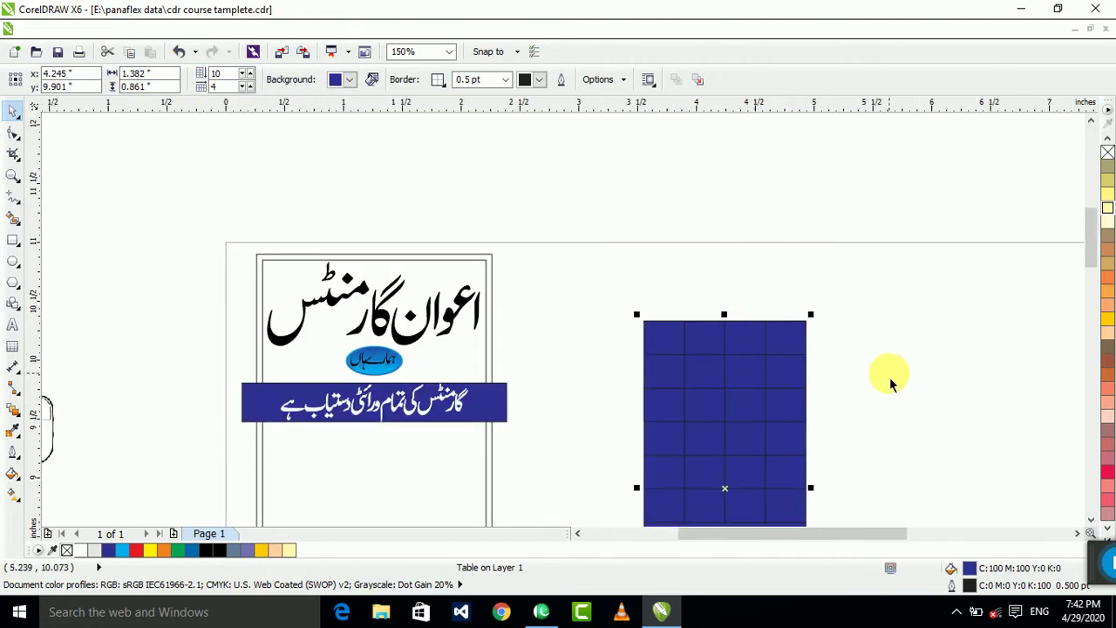
pyautogui.click(858, 436)
pyautogui.scroll(-2, 506, 270)
pyautogui.scroll(1, 689, 371)
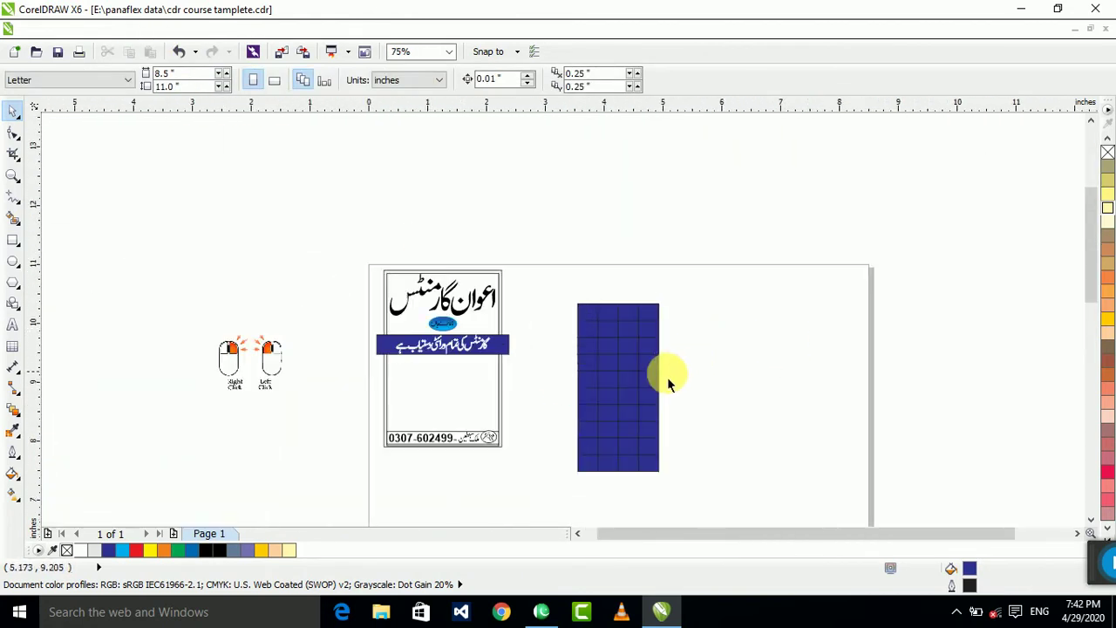
pyautogui.scroll(2, 653, 375)
# - Shrink the table's height to about 0.858 in so that it matches the yellow rectangle behind it
pyautogui.click(668, 369)
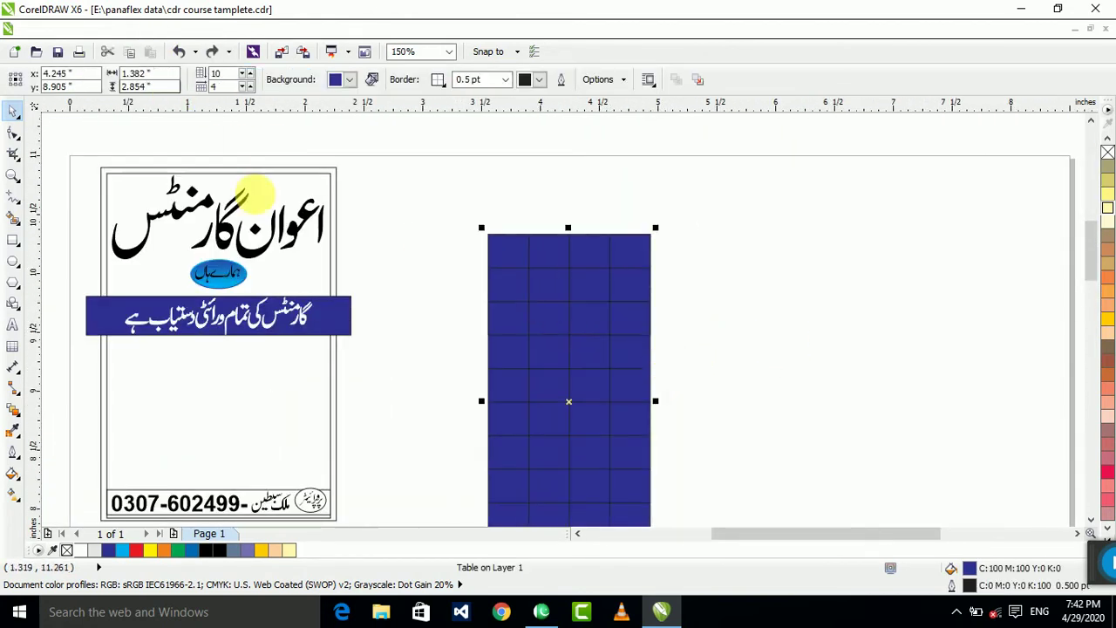
pyautogui.scroll(-2, 672, 412)
pyautogui.scroll(2, 672, 413)
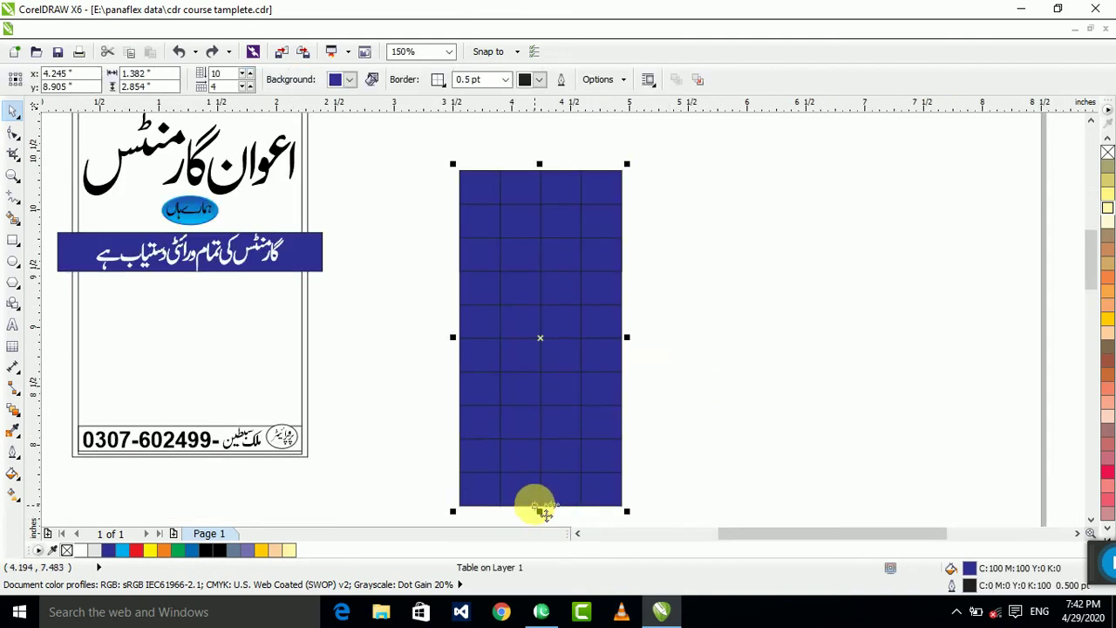
pyautogui.click(542, 513)
pyautogui.moveTo(540, 511); pyautogui.dragTo(553, 157)
pyautogui.scroll(2, 538, 316)
pyautogui.scroll(-1, 556, 368)
pyautogui.scroll(1, 534, 267)
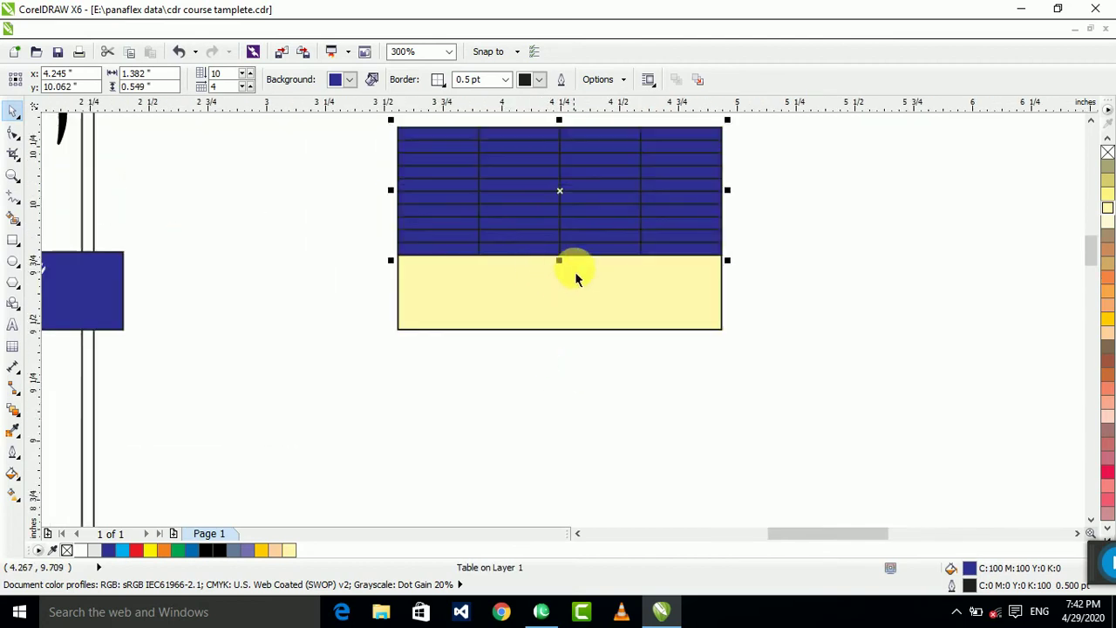
pyautogui.moveTo(565, 274); pyautogui.dragTo(571, 340)
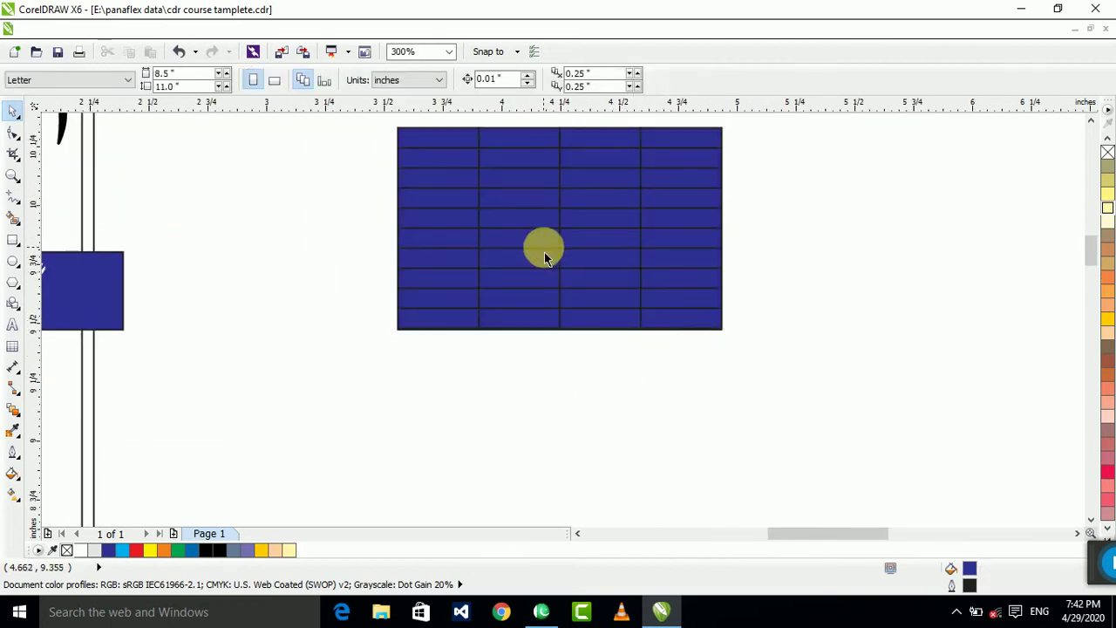
# - Set the table's number of columns to 10
pyautogui.scroll(-2, 637, 406)
pyautogui.moveTo(678, 408); pyautogui.dragTo(406, 186)
pyautogui.hotkey('shift', 'F2')
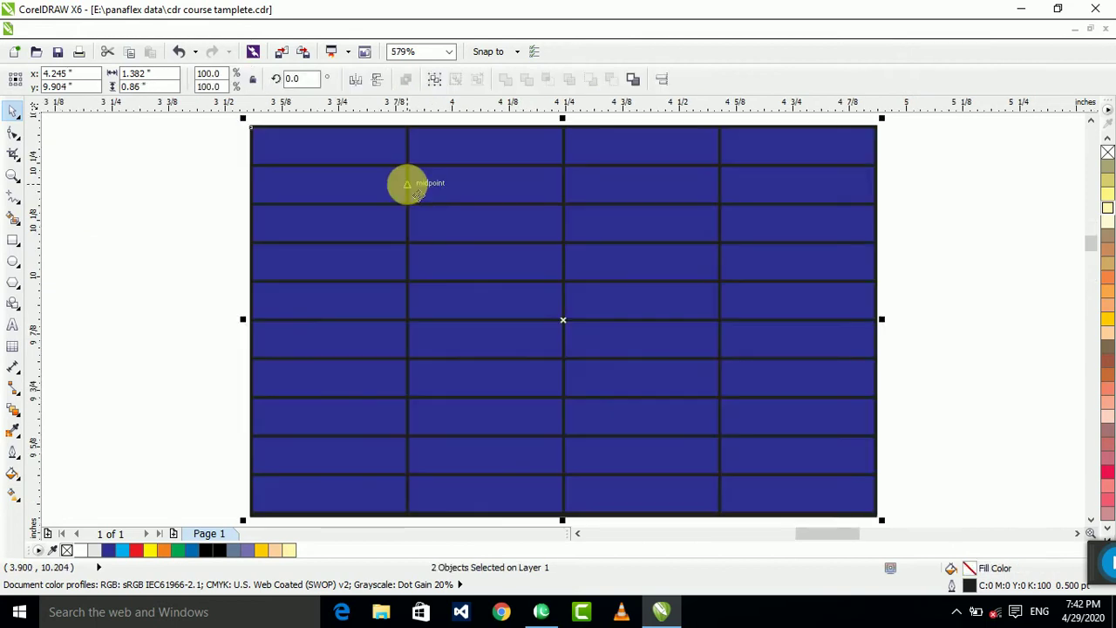
pyautogui.press('Escape')
pyautogui.moveTo(746, 283); pyautogui.dragTo(798, 296)
pyautogui.click(799, 296)
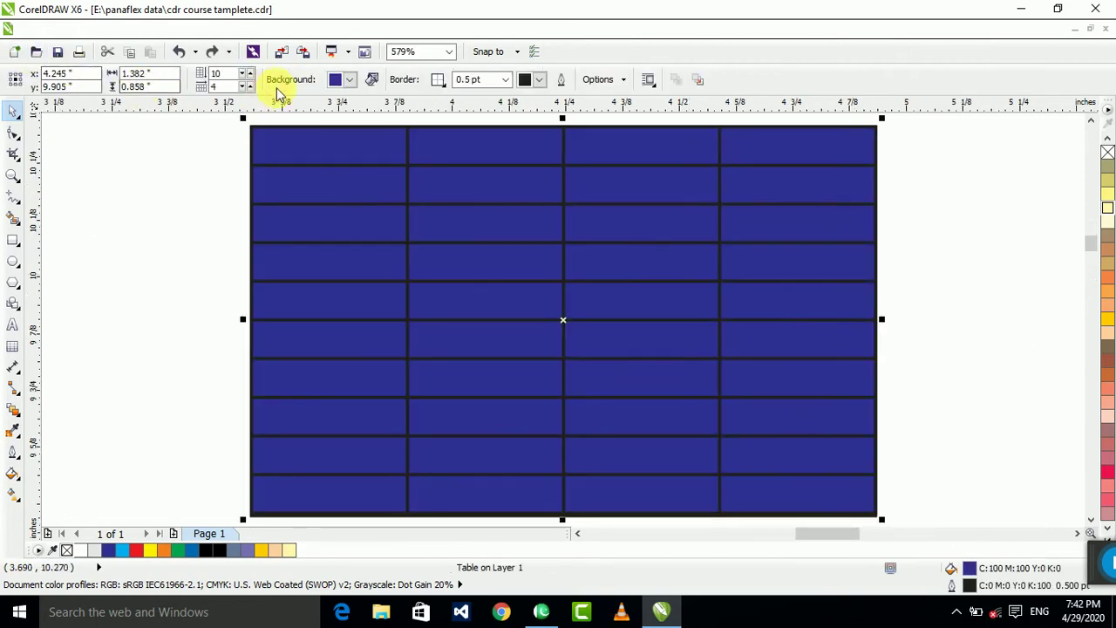
pyautogui.doubleClick(218, 86)
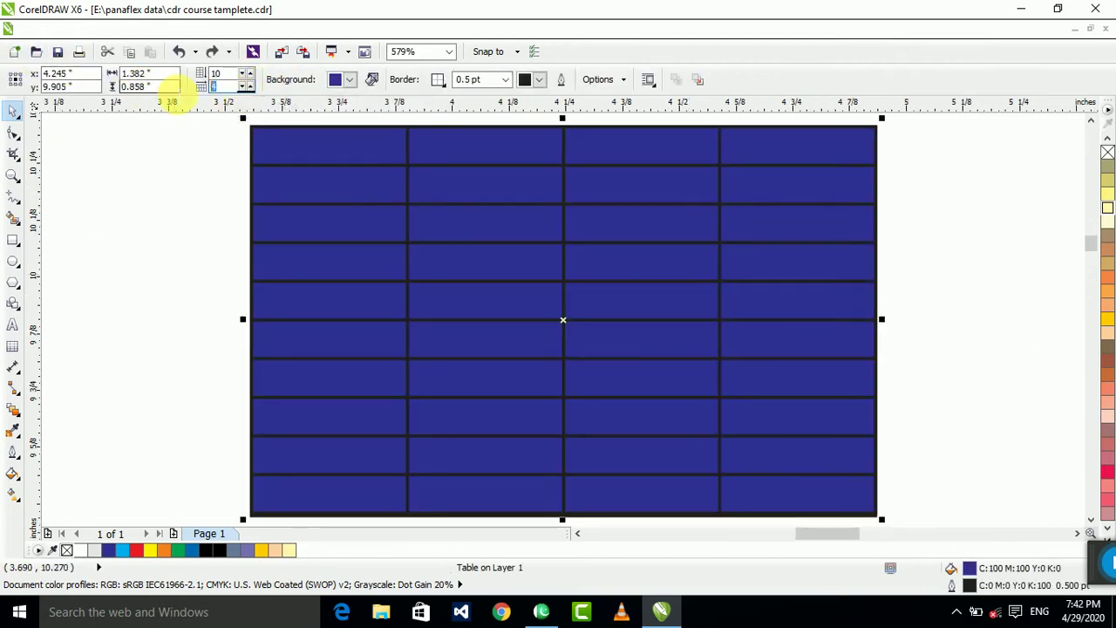
pyautogui.write('10')
pyautogui.press('Return')
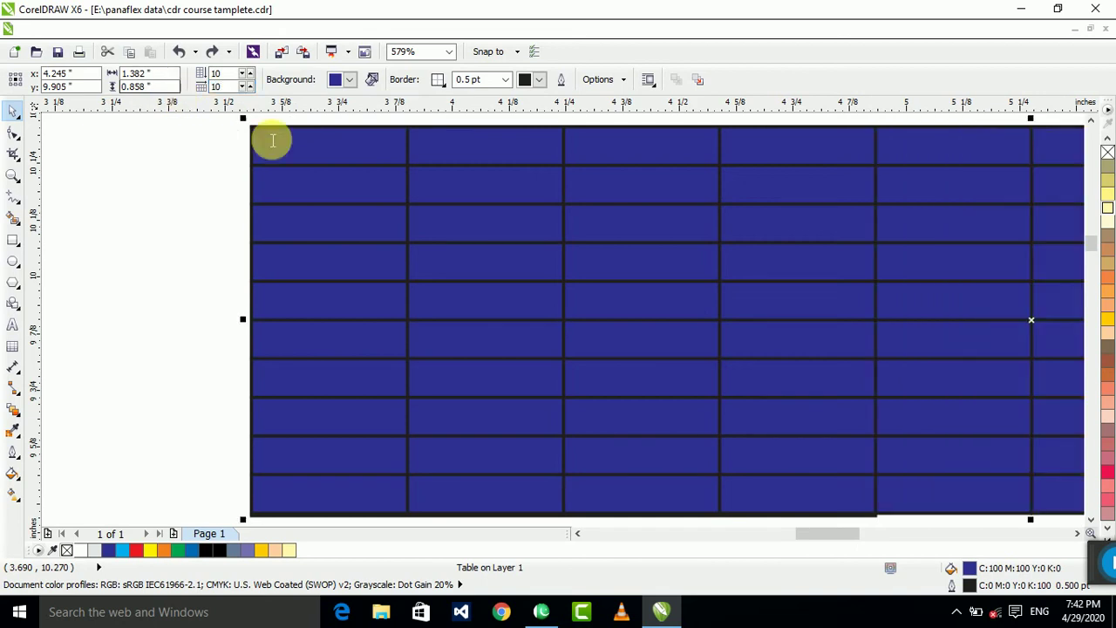
# - Narrow the widened table to about 1.373 in so that it fits the yellow rectangle's width
pyautogui.scroll(-4, 515, 267)
pyautogui.click(907, 283)
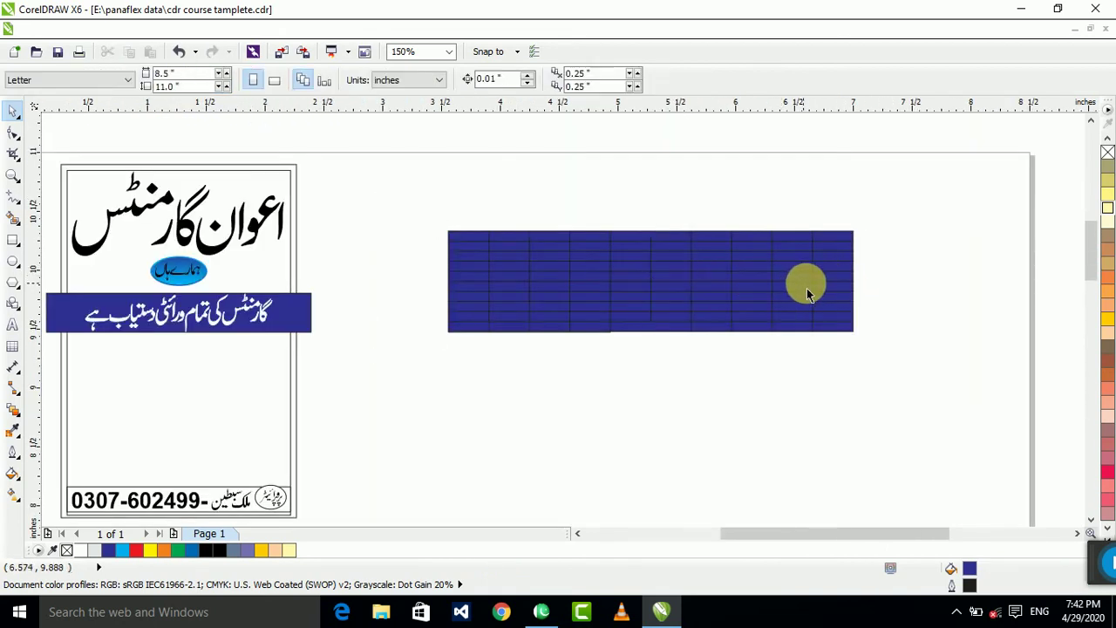
pyautogui.click(807, 295)
pyautogui.scroll(2, 523, 279)
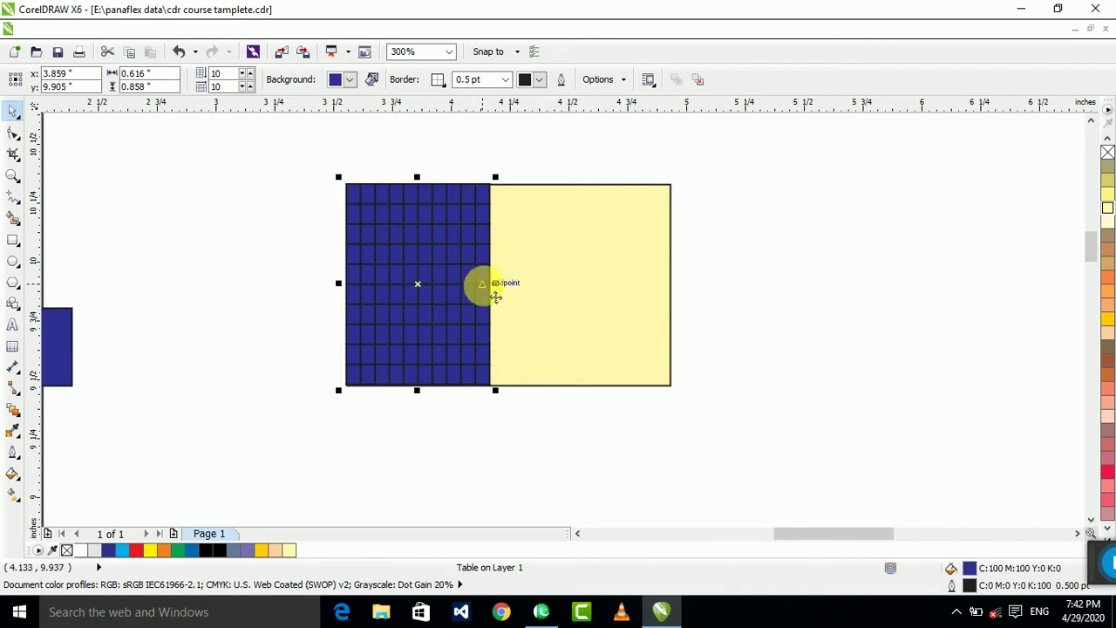
pyautogui.moveTo(495, 284); pyautogui.dragTo(677, 287)
pyautogui.click(730, 279)
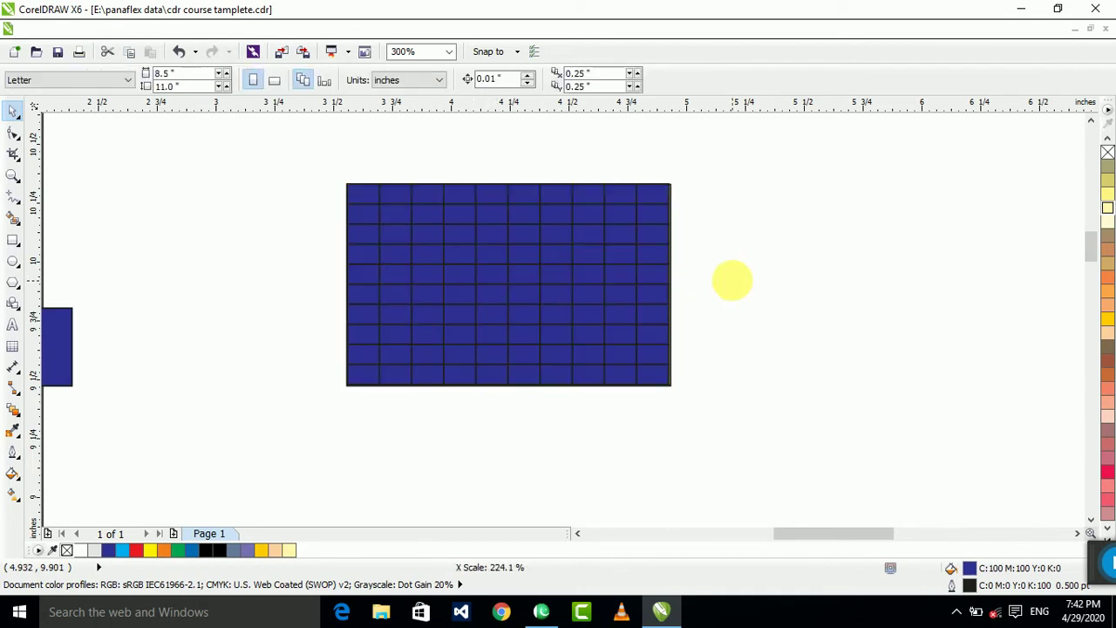
# - Centre the table horizontally and vertically on the yellow rectangle
pyautogui.scroll(2, 713, 253)
pyautogui.scroll(-2, 565, 281)
pyautogui.click(565, 279)
pyautogui.scroll(4, 566, 277)
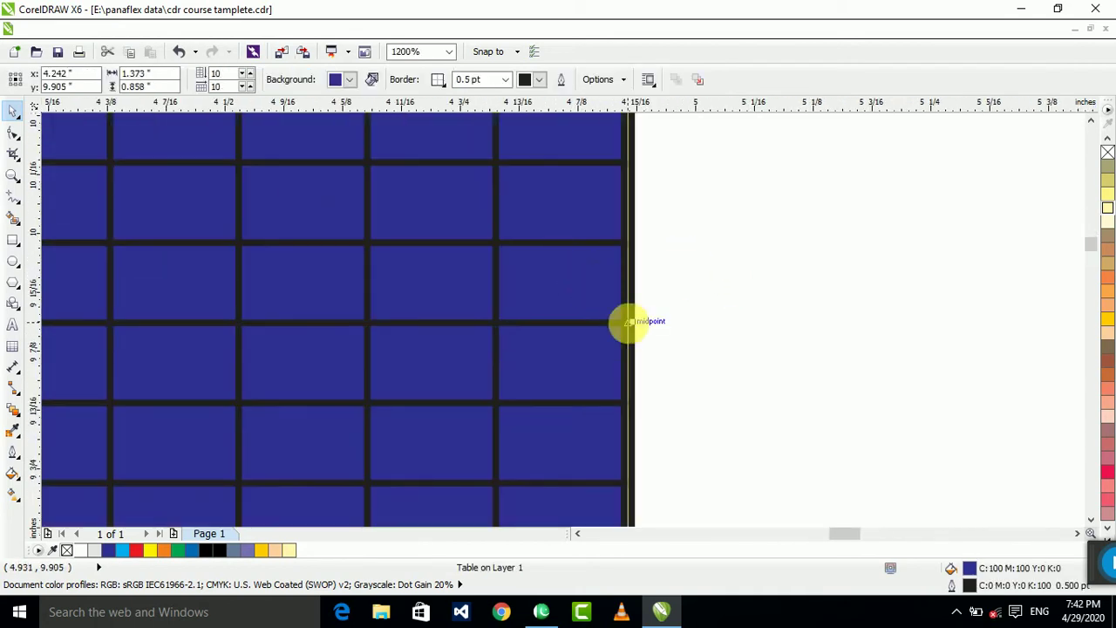
pyautogui.scroll(-1, 655, 330)
pyautogui.click(725, 330)
pyautogui.scroll(-1, 600, 328)
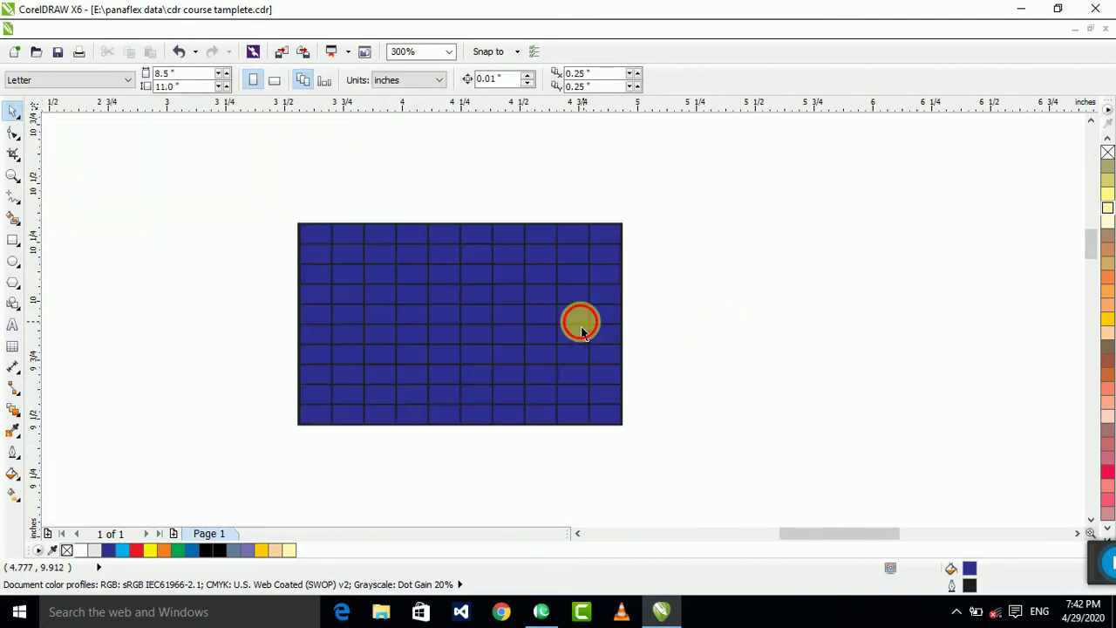
pyautogui.moveTo(582, 325); pyautogui.dragTo(290, 271)
pyautogui.keyDown('shift'); pyautogui.click(521, 327); pyautogui.keyUp('shift')
pyautogui.hotkey('ctrl', 'z')
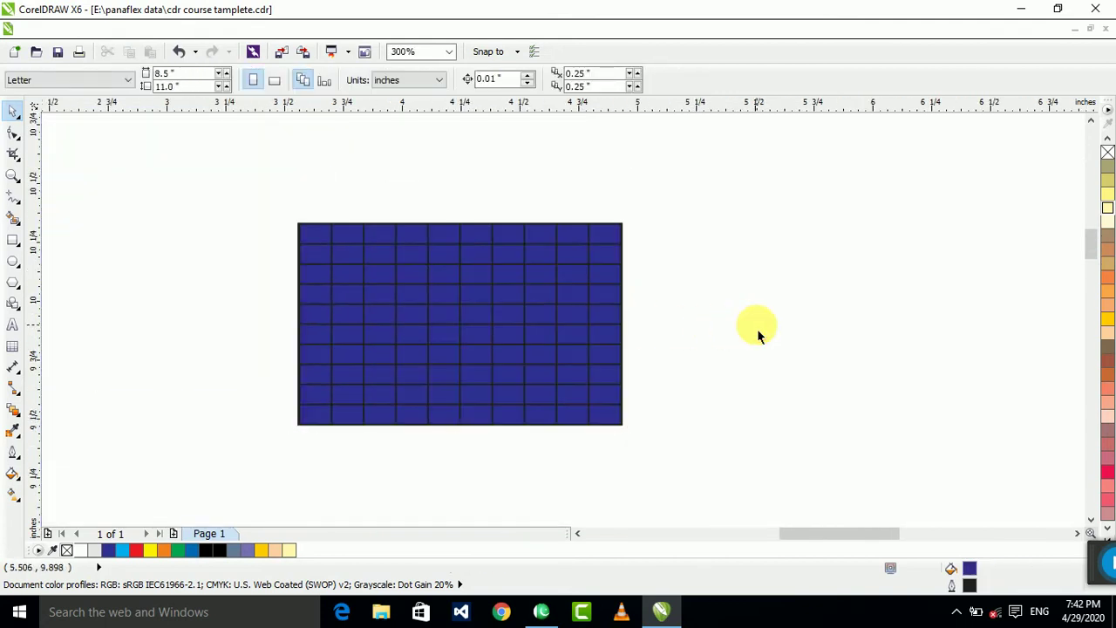
# - Stretch the table's width about its centre to 1.375 in to match the yellow rectangle
pyautogui.scroll(1, 353, 296)
pyautogui.click(254, 391)
pyautogui.scroll(3, 247, 370)
pyautogui.scroll(3, 252, 314)
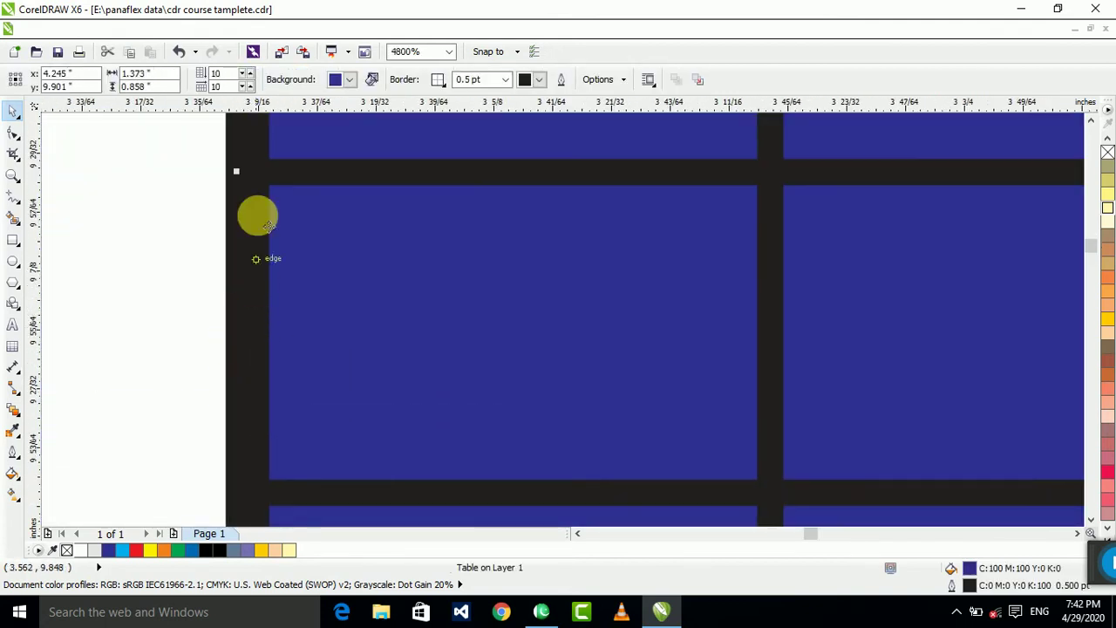
pyautogui.moveTo(236, 169); pyautogui.dragTo(175, 244)
pyautogui.scroll(-4, 228, 256)
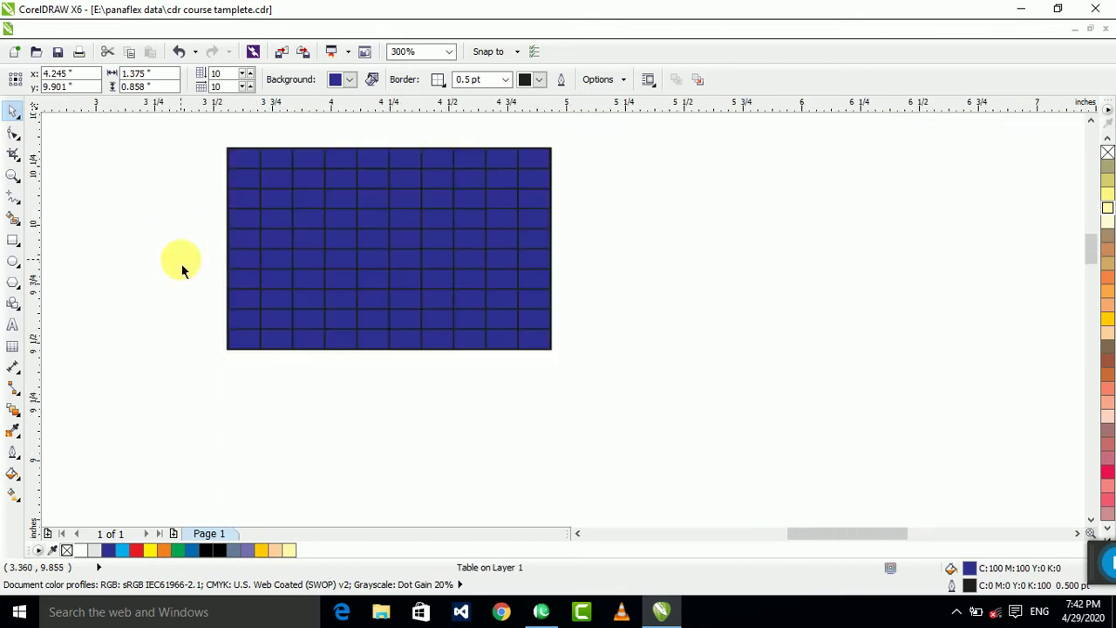
# - Move the table off the yellow rectangle to sit beside it, and place a copy of the table below
pyautogui.click(181, 261)
pyautogui.moveTo(367, 250); pyautogui.dragTo(463, 252)
pyautogui.hotkey('ctrl', 'z')
pyautogui.moveTo(532, 252); pyautogui.dragTo(718, 473)
pyautogui.hotkey('shift', 'F2')
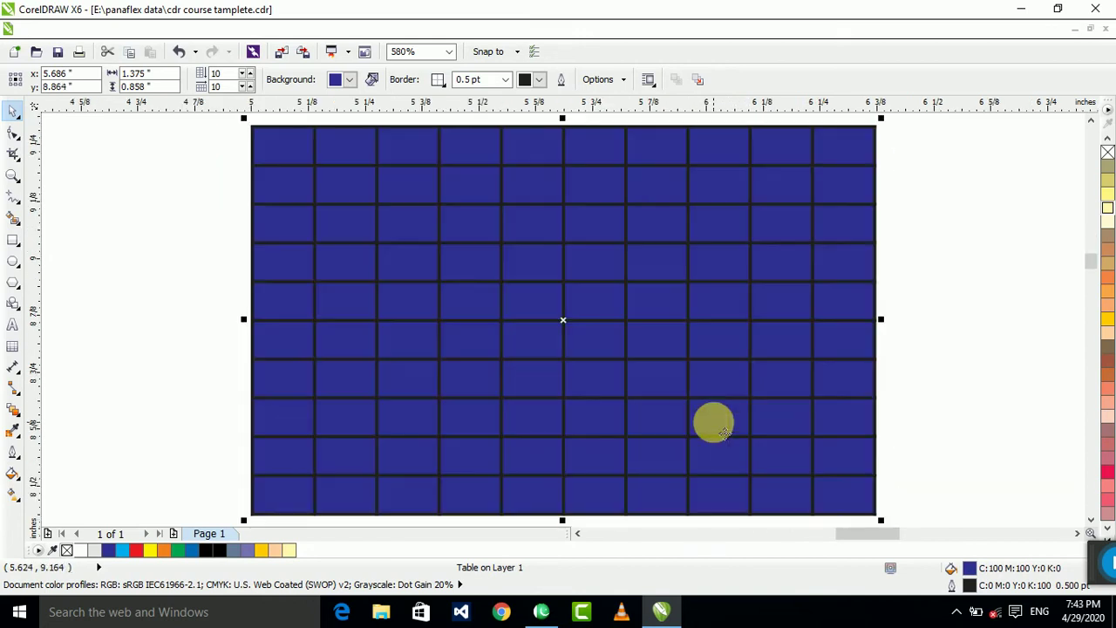
# - Break the lower table copy apart into a group of objects, and try moving the group sideways
pyautogui.scroll(-1, 546, 381)
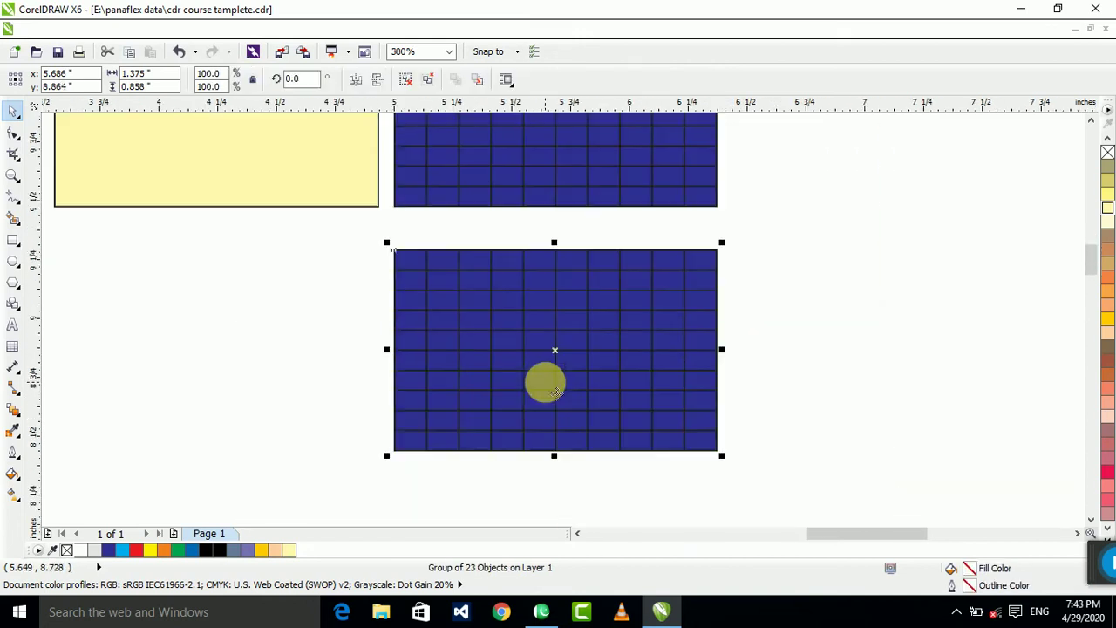
pyautogui.click(762, 369)
pyautogui.moveTo(411, 265); pyautogui.dragTo(270, 262)
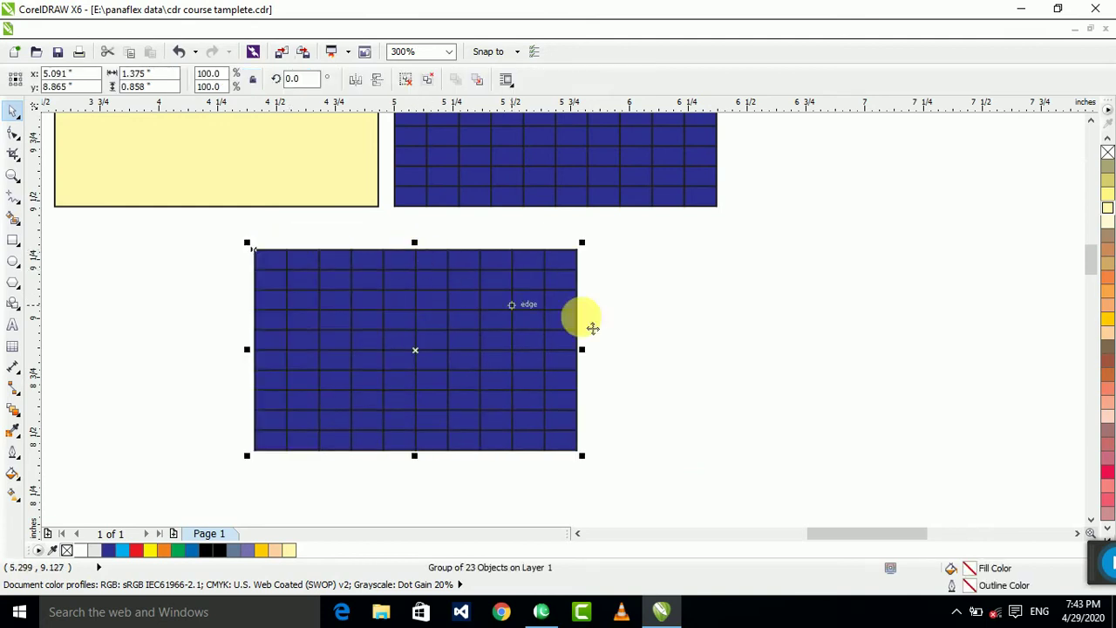
pyautogui.hotkey('ctrl', 'z')
# - Ungroup the lower table and move its blue background clear of the grid lines to the right
pyautogui.hotkey('ctrl', 'u')
pyautogui.click(799, 301)
pyautogui.scroll(1, 397, 270)
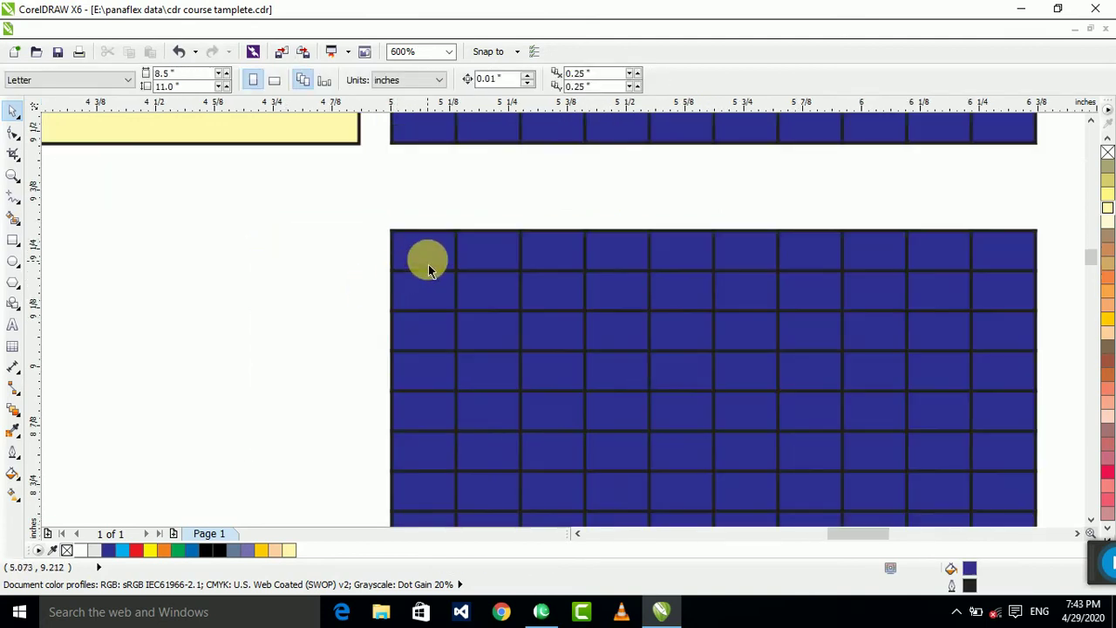
pyautogui.moveTo(427, 258); pyautogui.dragTo(305, 250)
pyautogui.scroll(-1, 361, 349)
pyautogui.moveTo(361, 349); pyautogui.dragTo(820, 275)
# - Move individual horizontal lines away from the lower grid
pyautogui.click(682, 297)
pyautogui.click(725, 267)
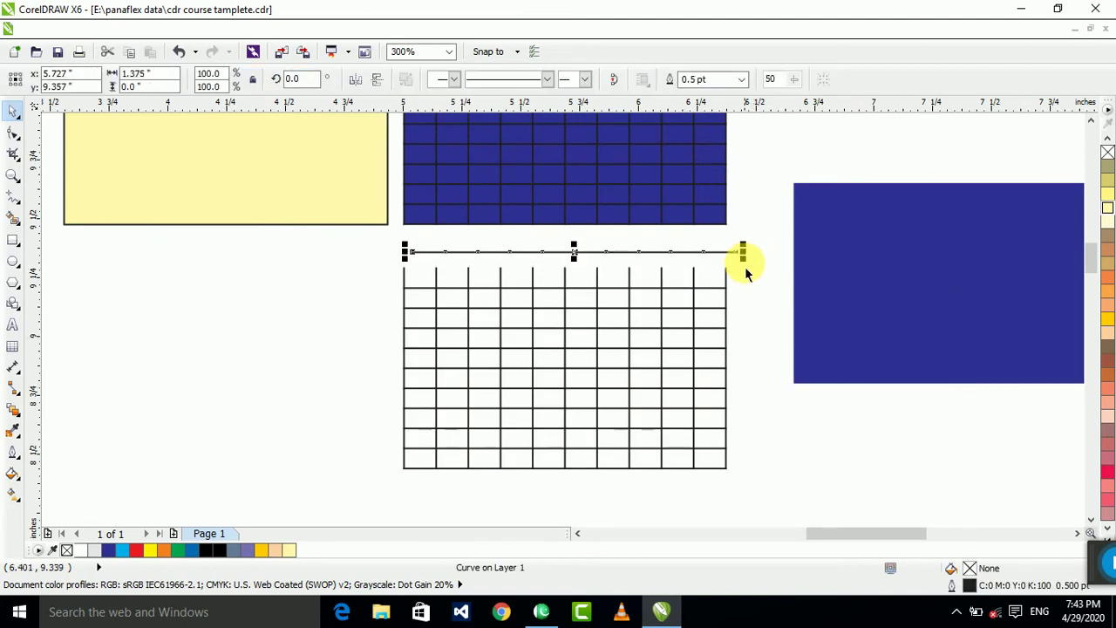
pyautogui.scroll(2, 498, 311)
pyautogui.moveTo(328, 254); pyautogui.dragTo(249, 242)
# - Undo the line moves, background move and ungrouping on the lower grid, and select it as one group
pyautogui.hotkey('ctrl', 'z')
pyautogui.hotkey('ctrl', 'z')
pyautogui.scroll(-3, 249, 252)
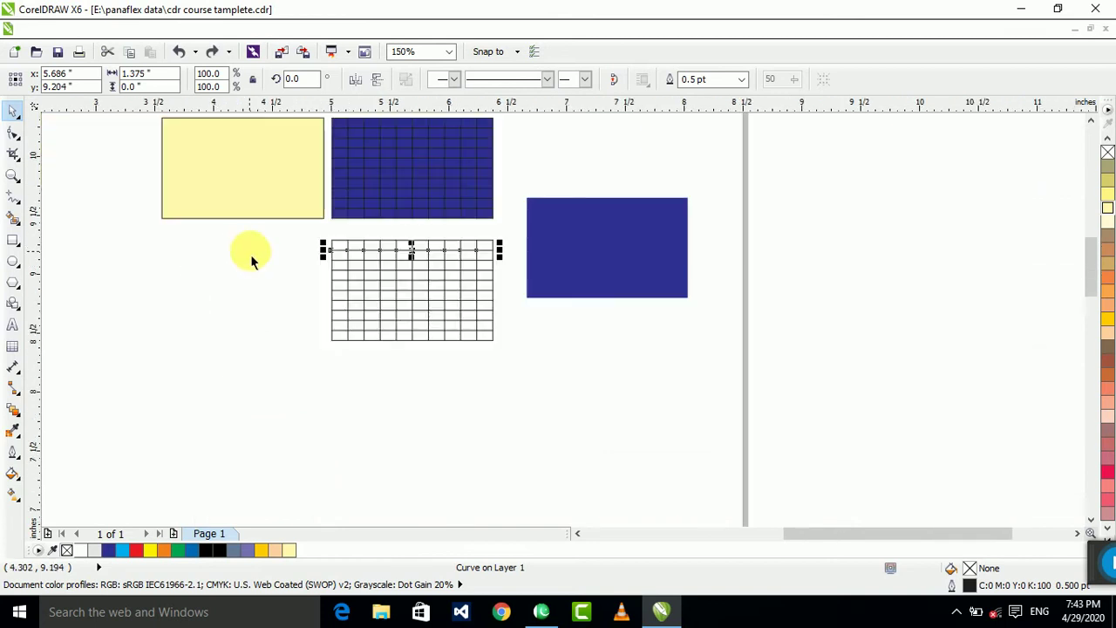
pyautogui.click(614, 241)
pyautogui.hotkey('ctrl', 'z')
pyautogui.hotkey('ctrl', 'z')
pyautogui.click(591, 247)
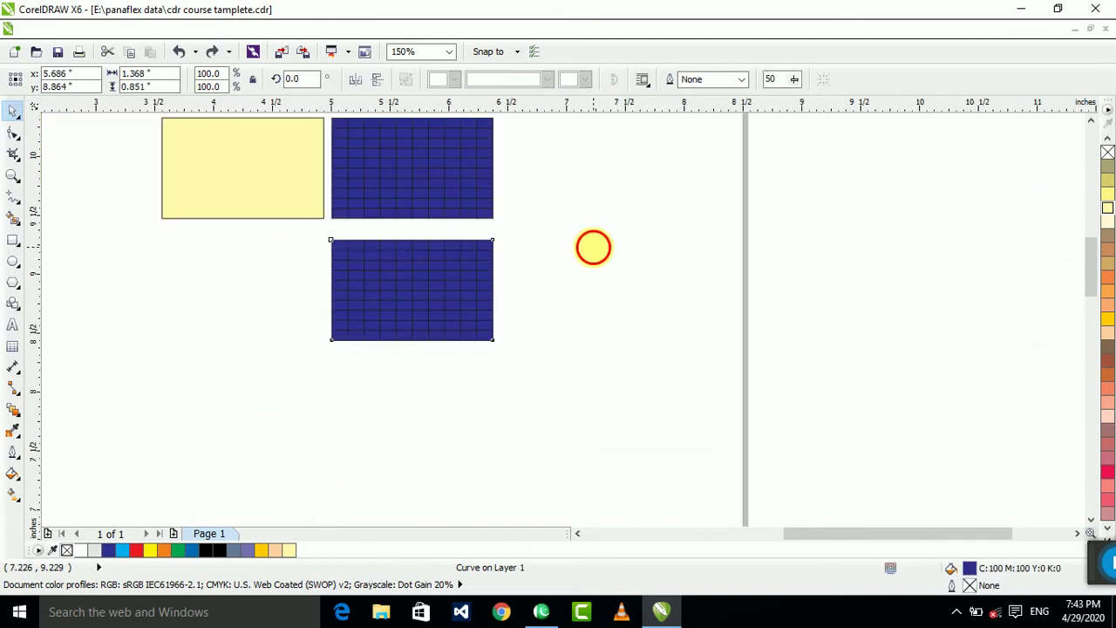
pyautogui.hotkey('ctrl', 'z')
pyautogui.click(565, 229)
pyautogui.moveTo(565, 228); pyautogui.dragTo(243, 415)
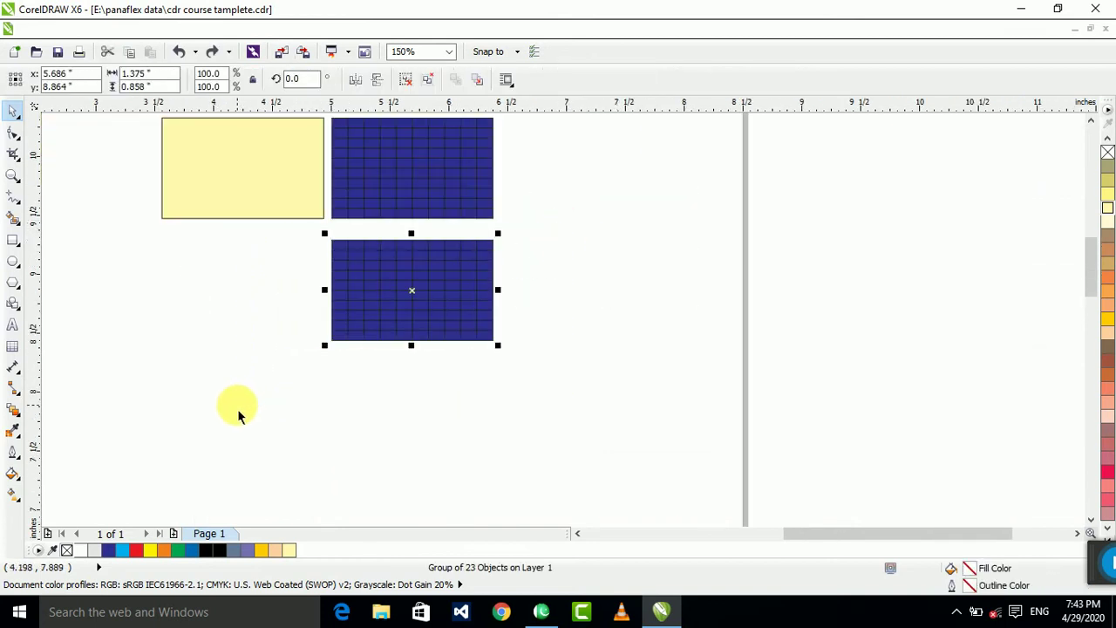
# - Delete the lower grid copy and ungroup the remaining blue grid, placed below and to the right of the yellow rectangle
pyautogui.press('Delete')
pyautogui.moveTo(432, 183); pyautogui.dragTo(313, 311)
pyautogui.click(613, 279)
pyautogui.hotkey('ctrl', 'u')
pyautogui.click(638, 292)
# - Try moving one piece of the ungrouped grid sideways, and undo the move
pyautogui.click(394, 239)
pyautogui.scroll(3, 393, 239)
pyautogui.moveTo(505, 252); pyautogui.dragTo(194, 257)
pyautogui.hotkey('ctrl', 'z')
pyautogui.moveTo(389, 192); pyautogui.dragTo(857, 466)
pyautogui.hotkey('shift', 'F2')
pyautogui.press('Escape')
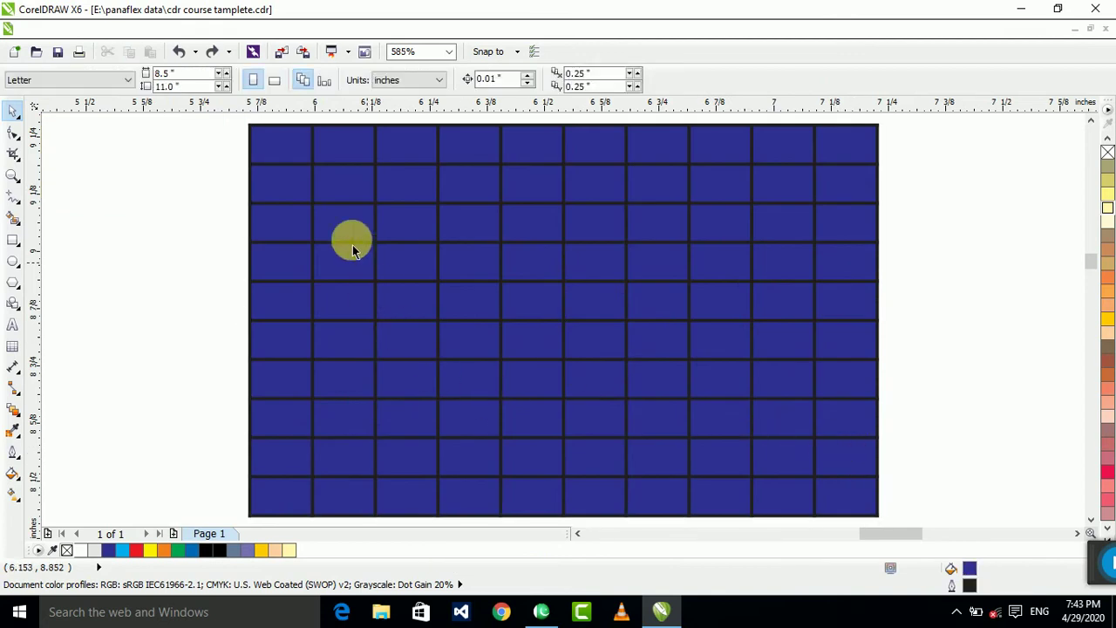
# - Try moving the upper horizontal grid lines out of place, undoing each move
pyautogui.keyDown('ctrl'); pyautogui.click(264, 164); pyautogui.keyUp('ctrl')
pyautogui.moveTo(264, 164); pyautogui.dragTo(212, 191)
pyautogui.hotkey('ctrl', 'z')
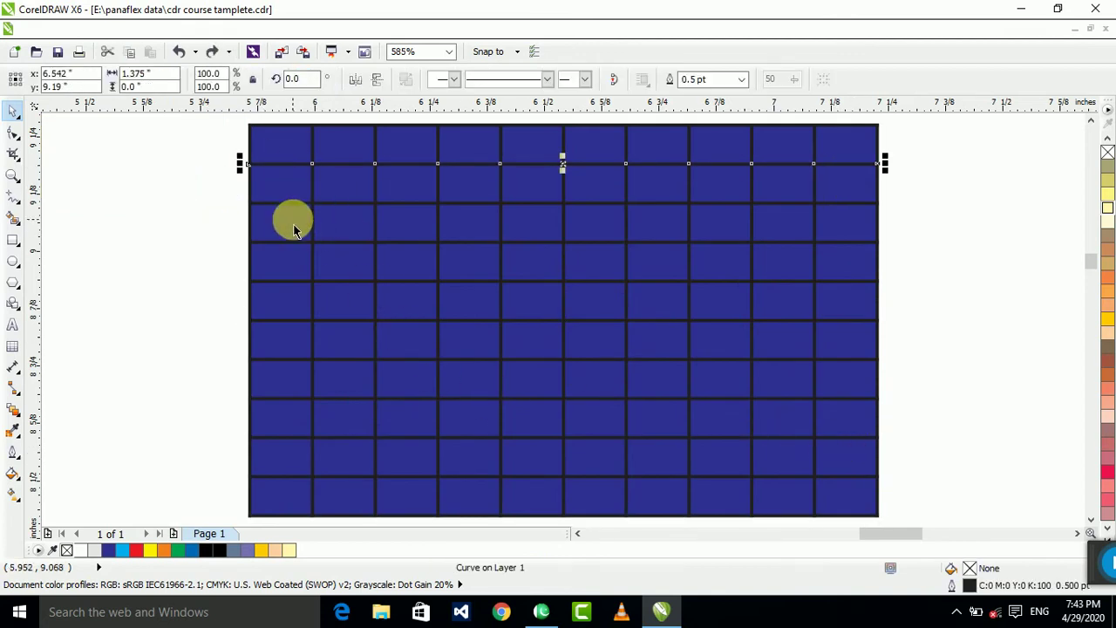
pyautogui.moveTo(291, 205); pyautogui.dragTo(254, 219)
pyautogui.hotkey('ctrl', 'z')
pyautogui.click(196, 251)
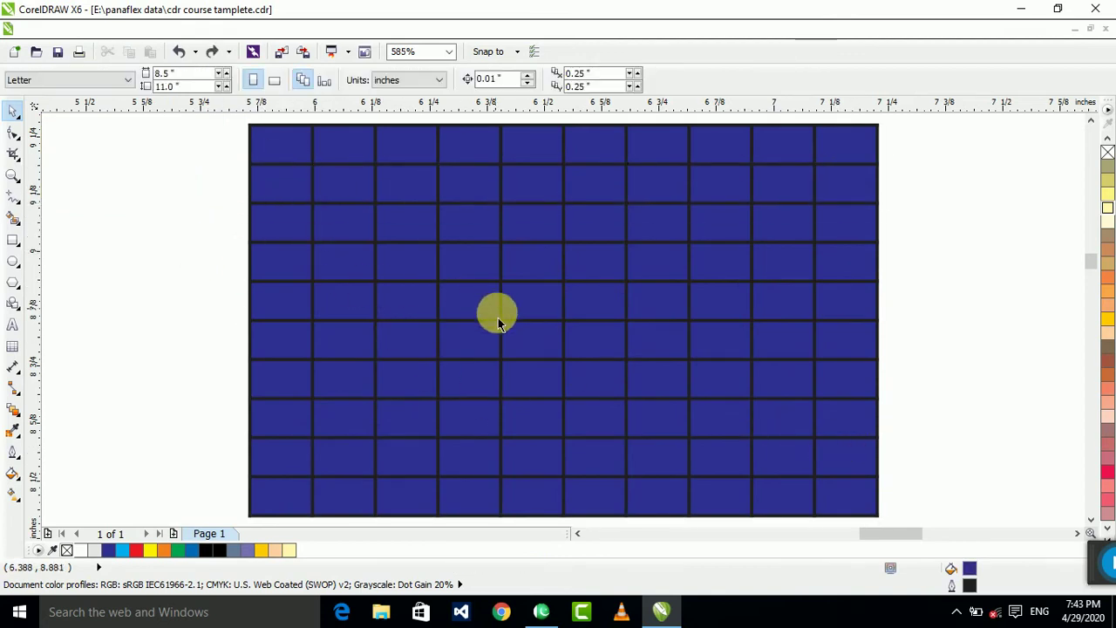
# - Smart Fill the first, fourth, seventh and tenth cells of the top row in green with a 0.5 pt yellow outline
pyautogui.scroll(-1, 497, 314)
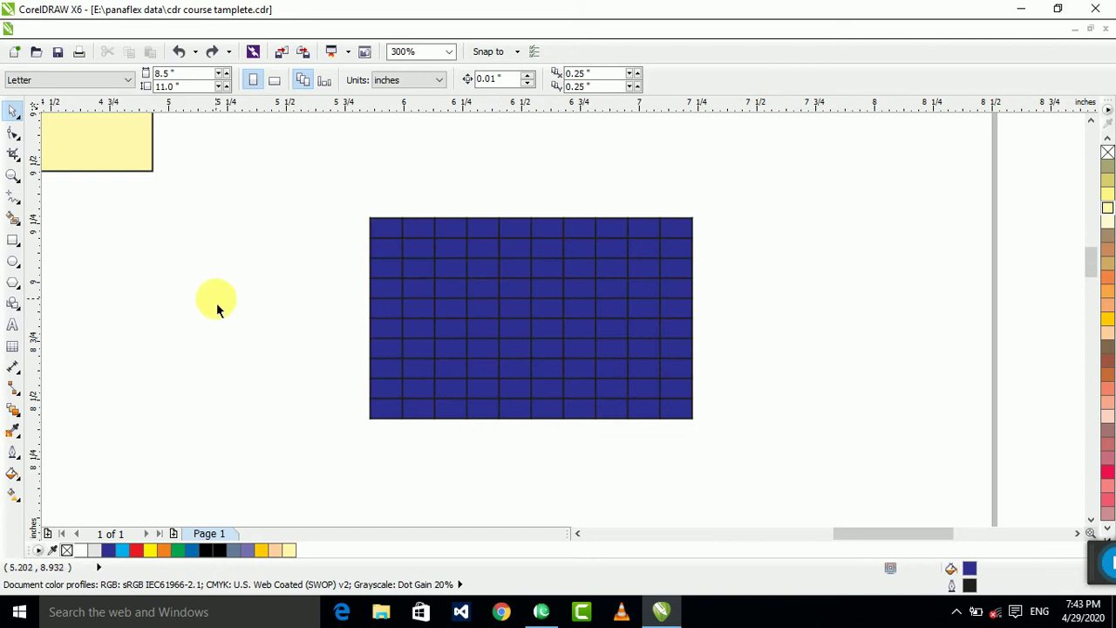
pyautogui.click(537, 254)
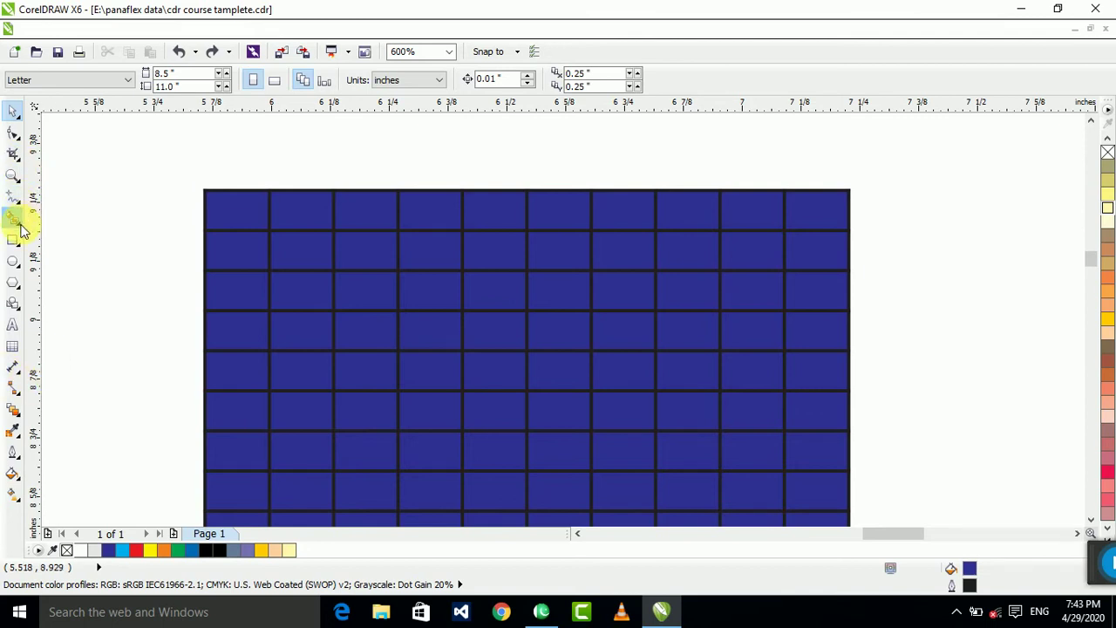
pyautogui.click(22, 225)
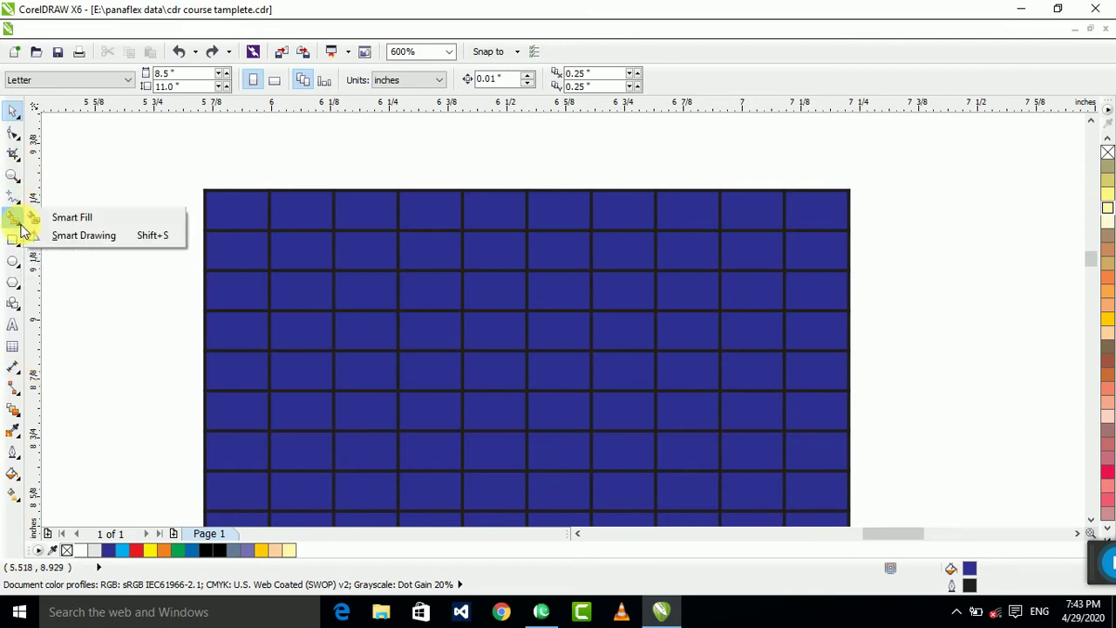
pyautogui.click(84, 221)
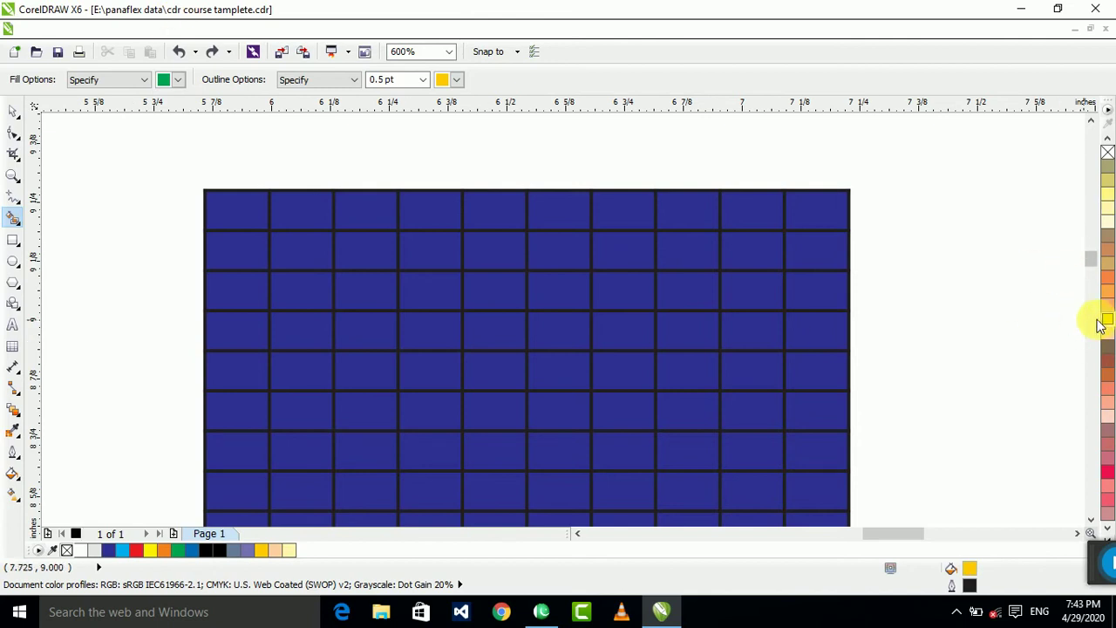
pyautogui.click(228, 216)
pyautogui.click(427, 212)
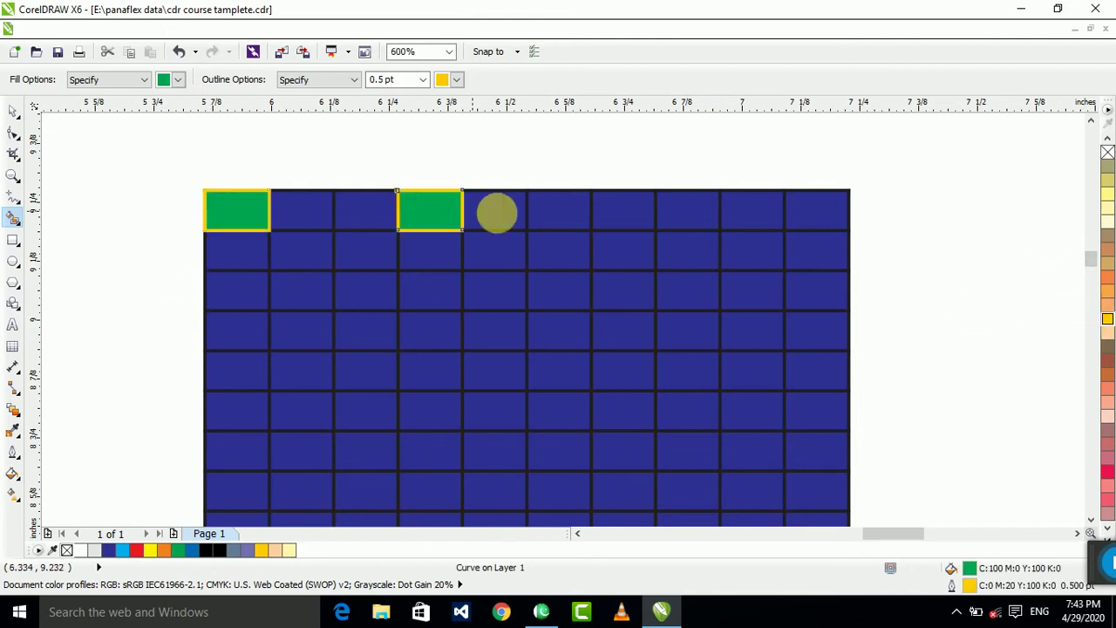
pyautogui.click(633, 212)
pyautogui.click(785, 215)
# - Extend the green Smart Fill through row five of the first and fourth columns, and recolour the last filled cell crimson
pyautogui.scroll(-4, 642, 227)
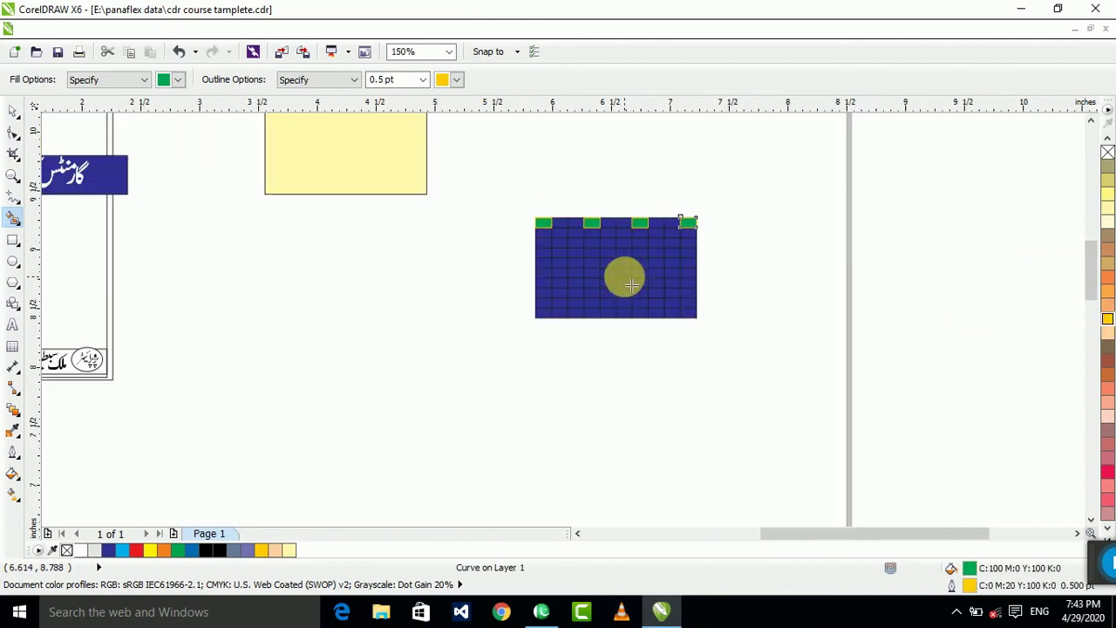
pyautogui.scroll(6, 631, 284)
pyautogui.scroll(-4, 463, 326)
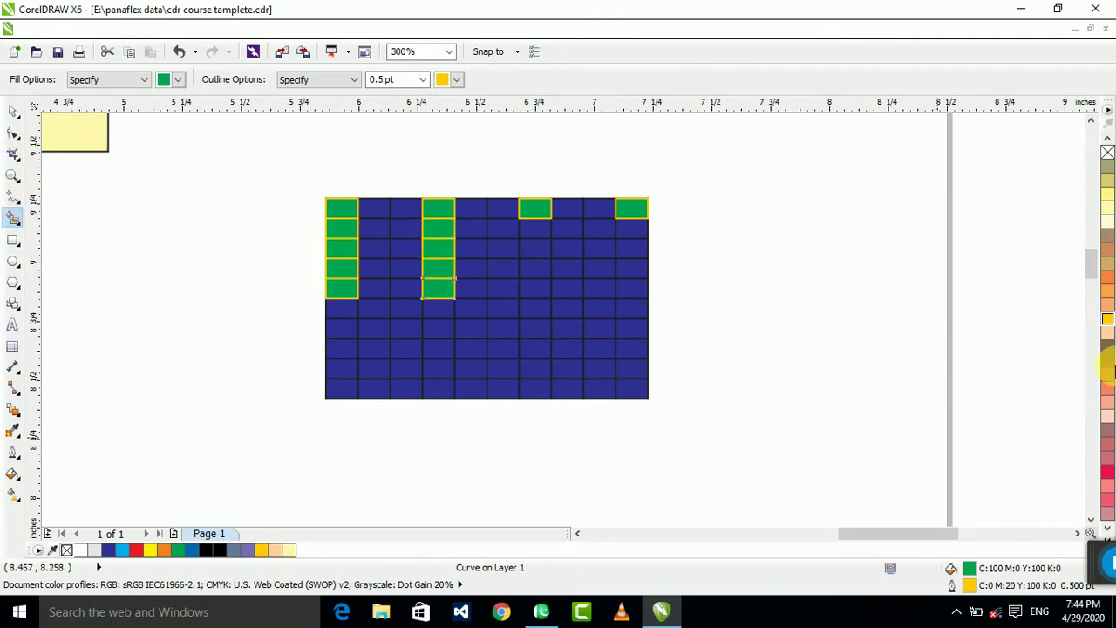
pyautogui.click(1107, 475)
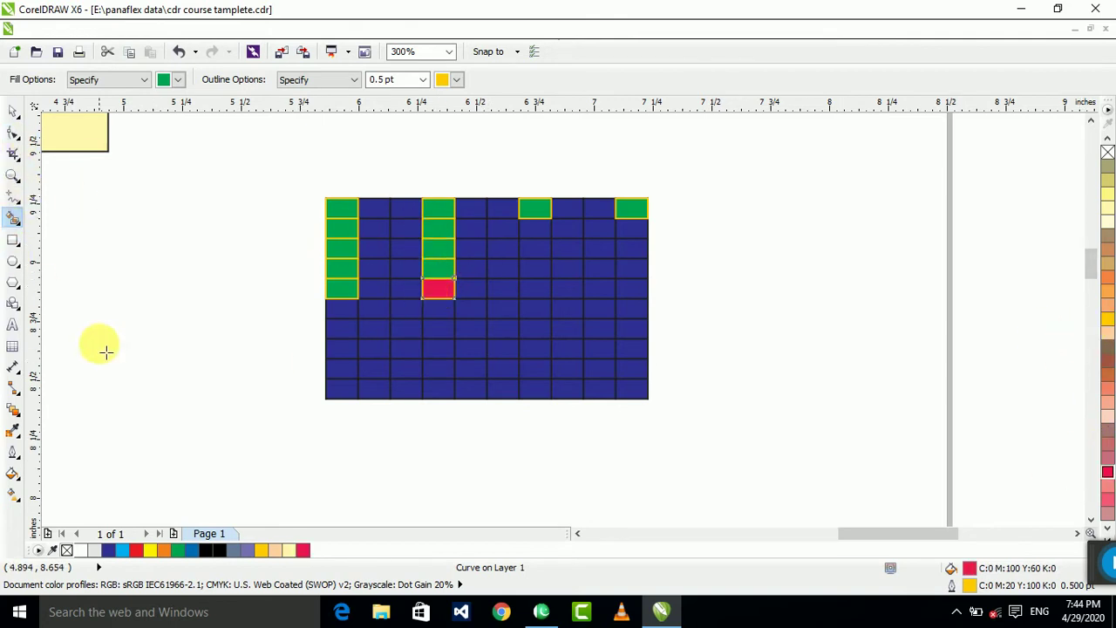
# - Smart Fill more cells in green down the seventh column and in the third column
pyautogui.click(16, 222)
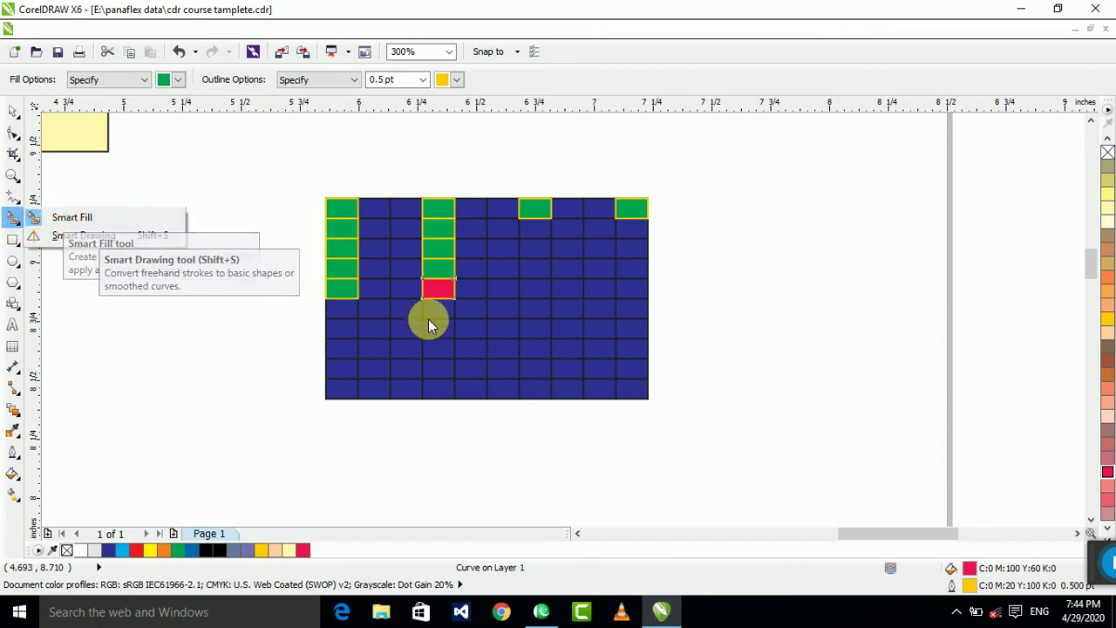
pyautogui.click(542, 228)
pyautogui.click(542, 229)
pyautogui.click(542, 250)
pyautogui.click(541, 290)
pyautogui.click(542, 310)
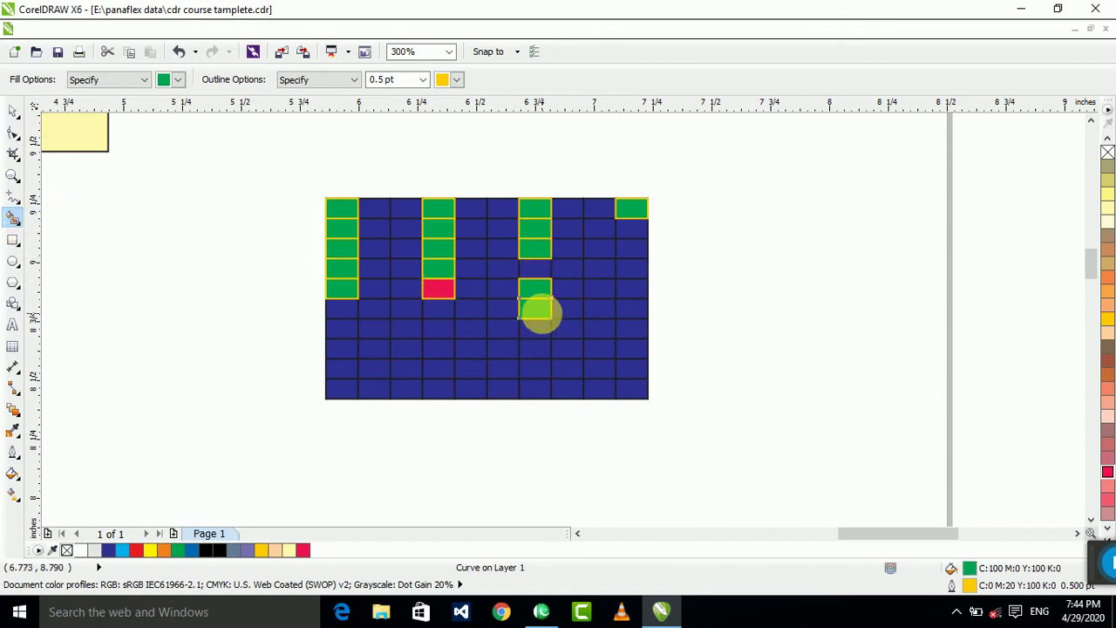
pyautogui.click(543, 327)
pyautogui.click(412, 292)
pyautogui.click(406, 348)
# - Select the whole grid with its filled cells and delete it, leaving the yellow rectangle
pyautogui.click(13, 111)
pyautogui.moveTo(706, 187); pyautogui.dragTo(264, 484)
pyautogui.press('Delete')
pyautogui.scroll(-2, 421, 374)
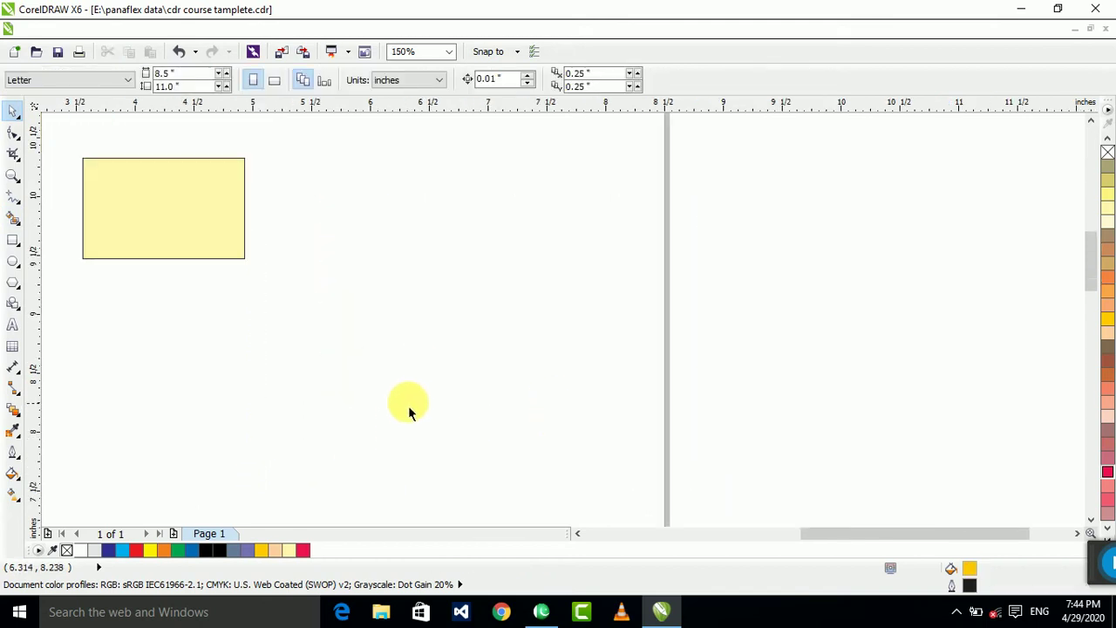
pyautogui.click(224, 243)
pyautogui.scroll(-1, 401, 306)
pyautogui.click(493, 323)
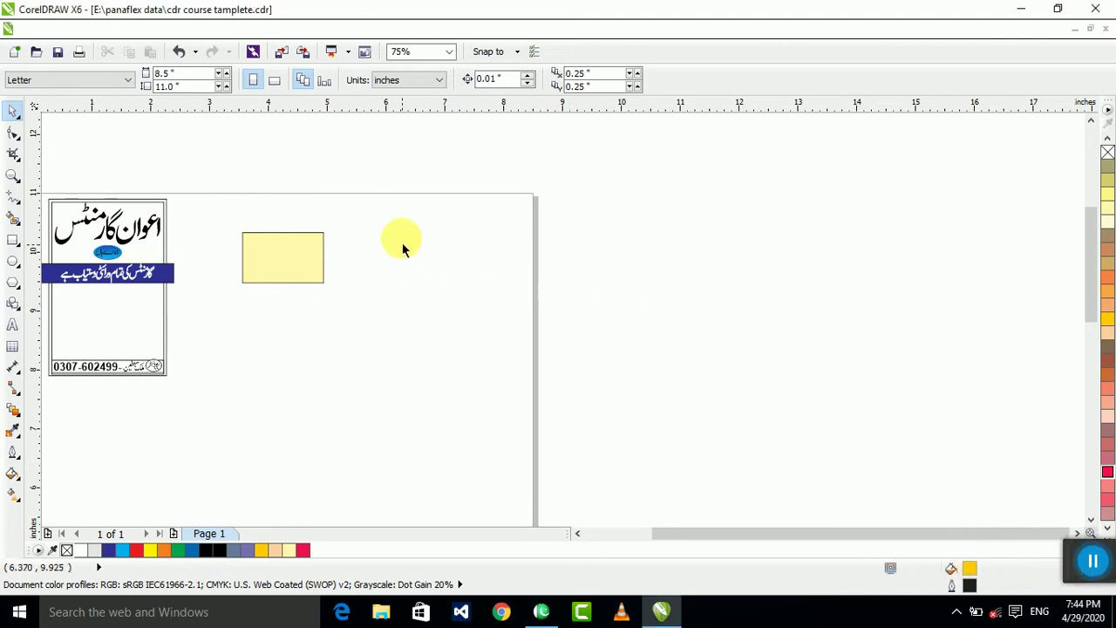
pyautogui.scroll(2, 191, 277)
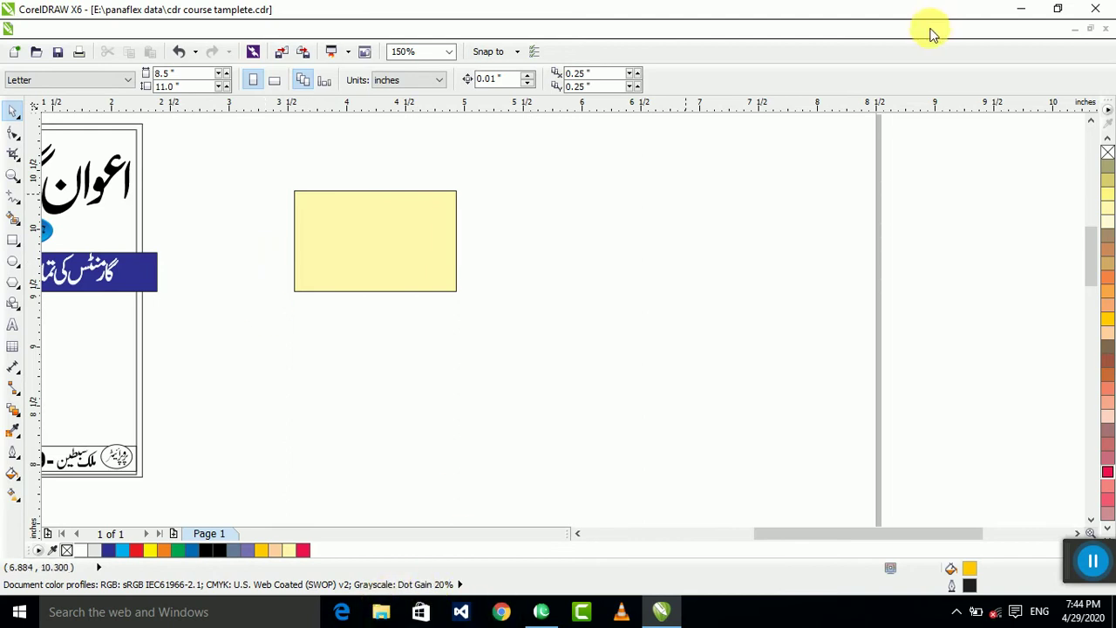
# - Open This PC in a maximised File Explorer window from the desktop, and close it to return to CorelDRAW
pyautogui.click(1016, 8)
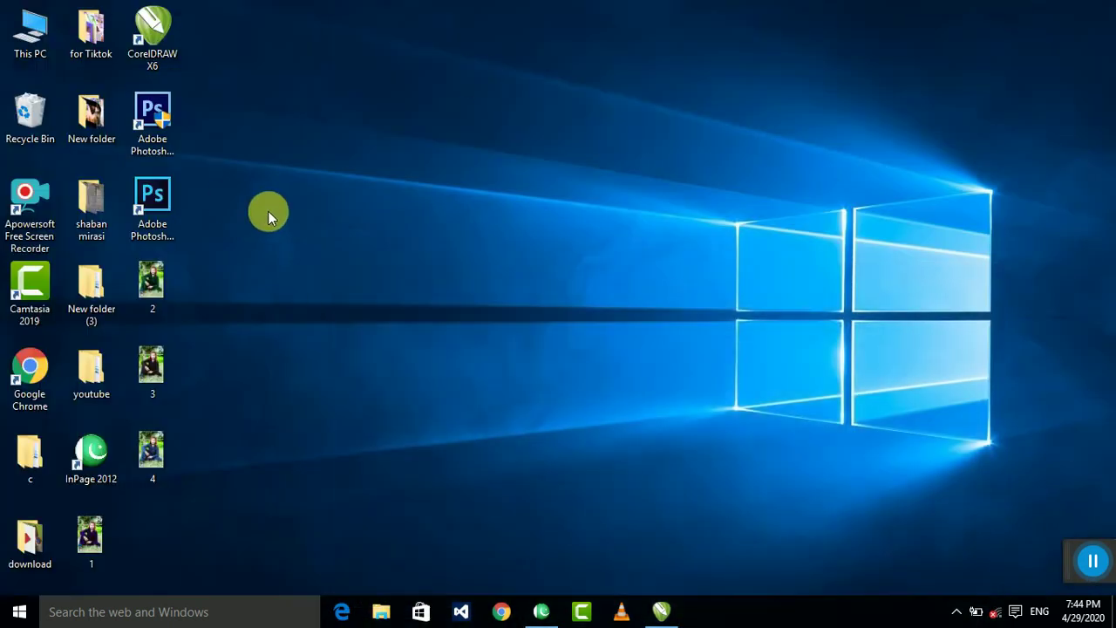
pyautogui.doubleClick(26, 43)
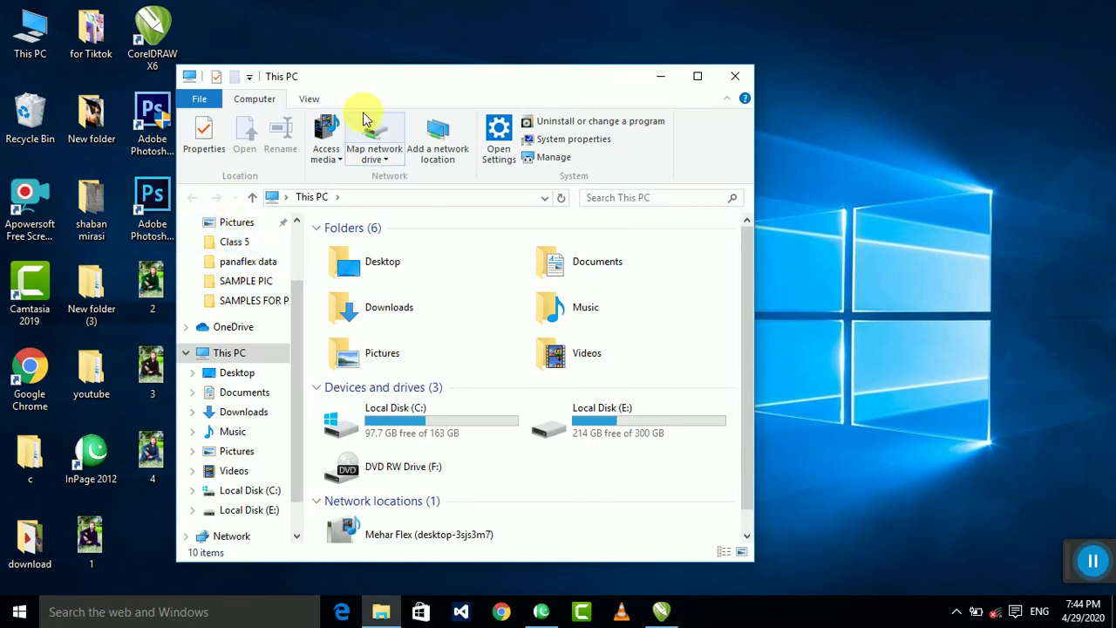
pyautogui.doubleClick(435, 80)
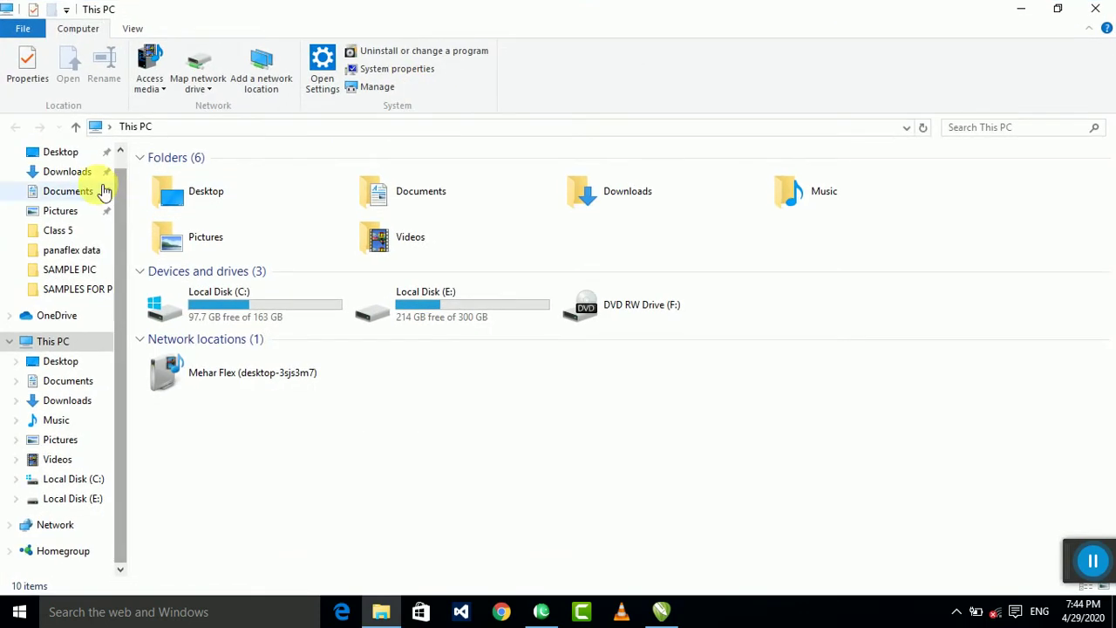
pyautogui.hotkey('alt', 'F4')
pyautogui.click(677, 611)
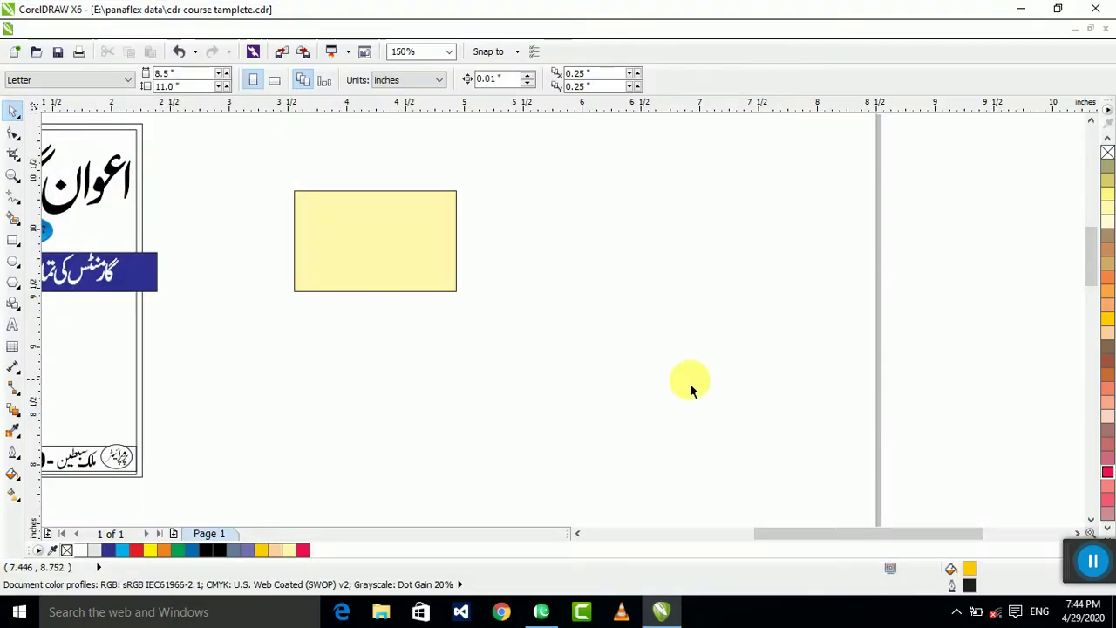
# - Place the Left Click mouse picture beside the yellow rectangle and scale it to about 0.47 by 0.87 inches
pyautogui.scroll(-2, 686, 314)
pyautogui.moveTo(427, 302); pyautogui.dragTo(692, 320)
pyautogui.scroll(2, 630, 270)
pyautogui.scroll(1, 693, 321)
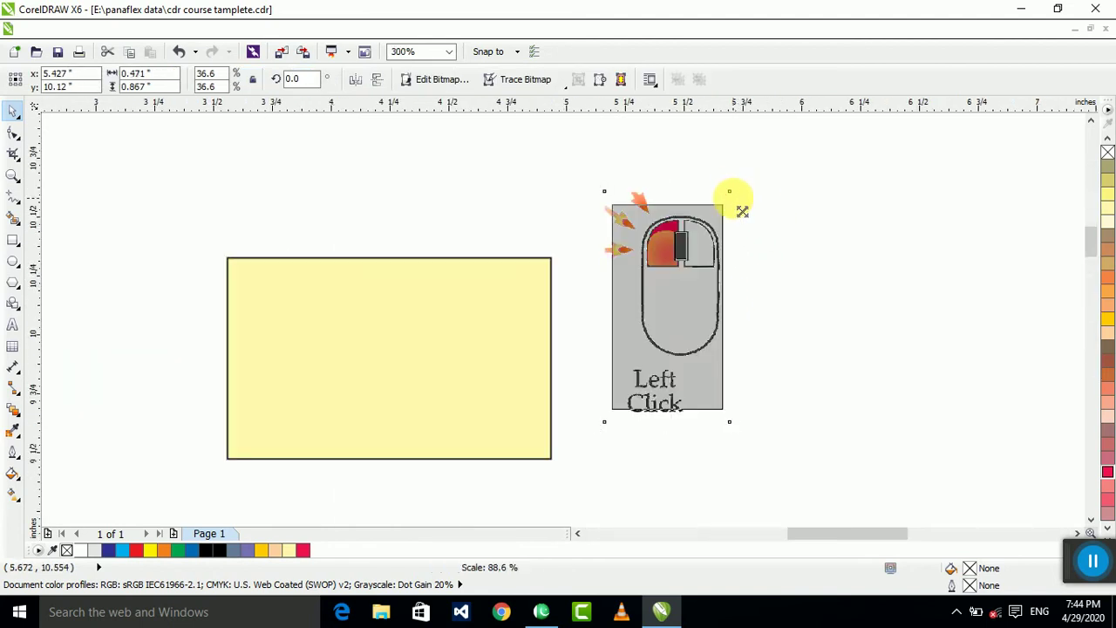
# - Centre the mouse picture horizontally and vertically on the yellow rectangle
pyautogui.keyDown('shift'); pyautogui.click(515, 355); pyautogui.keyUp('shift')
pyautogui.press('c')
pyautogui.press('e')
pyautogui.click(728, 356)
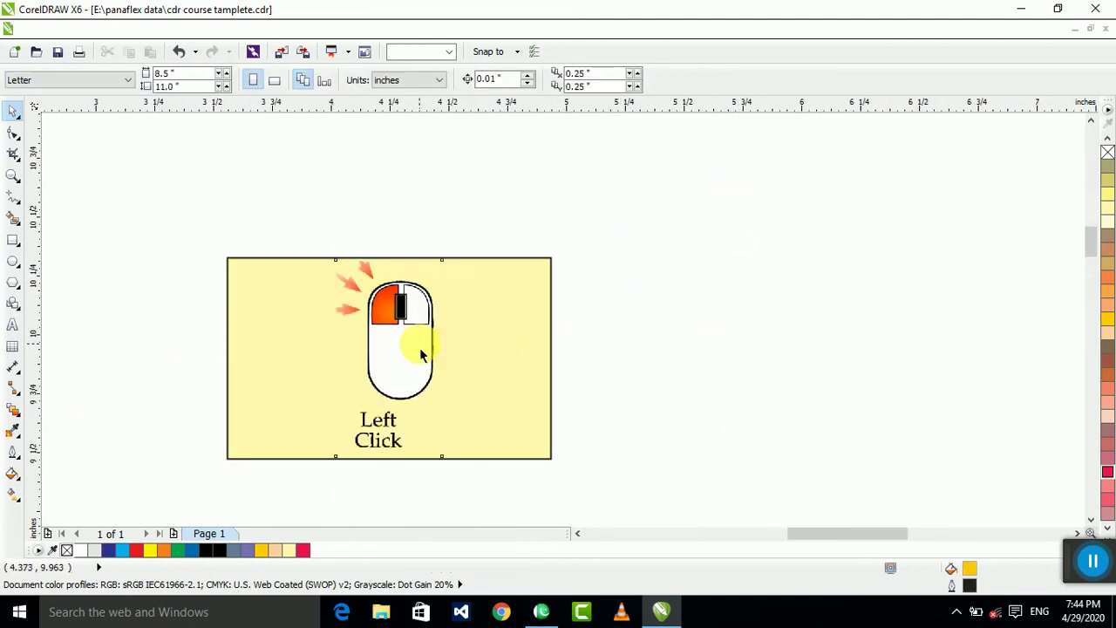
# - Enlarge the mouse picture about its centre beyond the yellow rectangle, and scale it back down to fit inside
pyautogui.click(419, 349)
pyautogui.moveTo(447, 463); pyautogui.dragTo(459, 483)
pyautogui.click(608, 438)
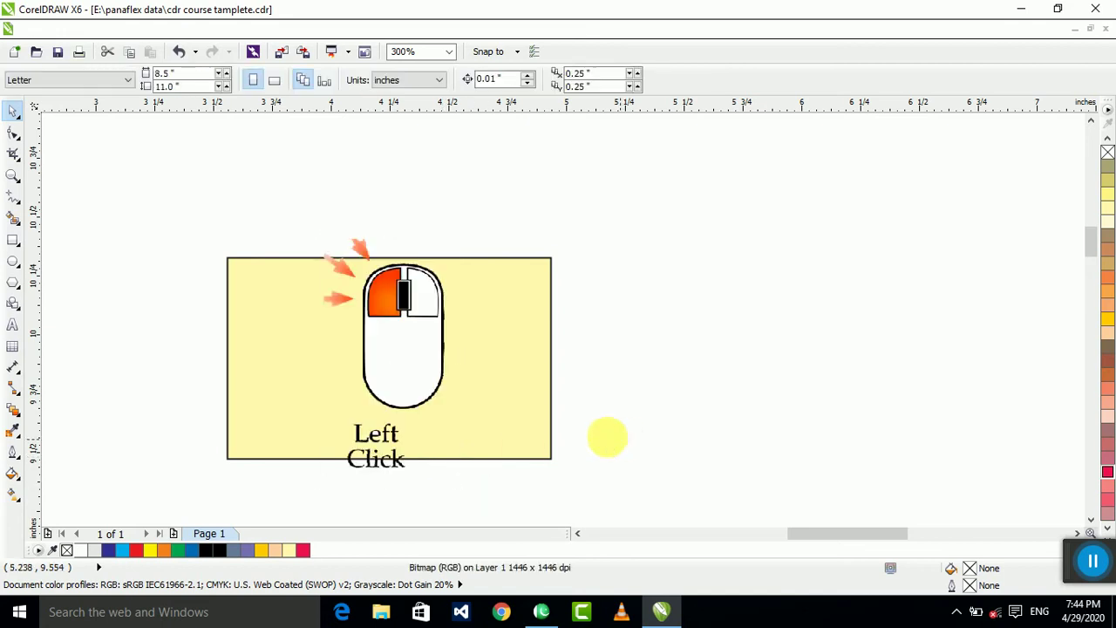
pyautogui.click(402, 324)
pyautogui.moveTo(459, 233); pyautogui.dragTo(447, 254)
pyautogui.click(392, 430)
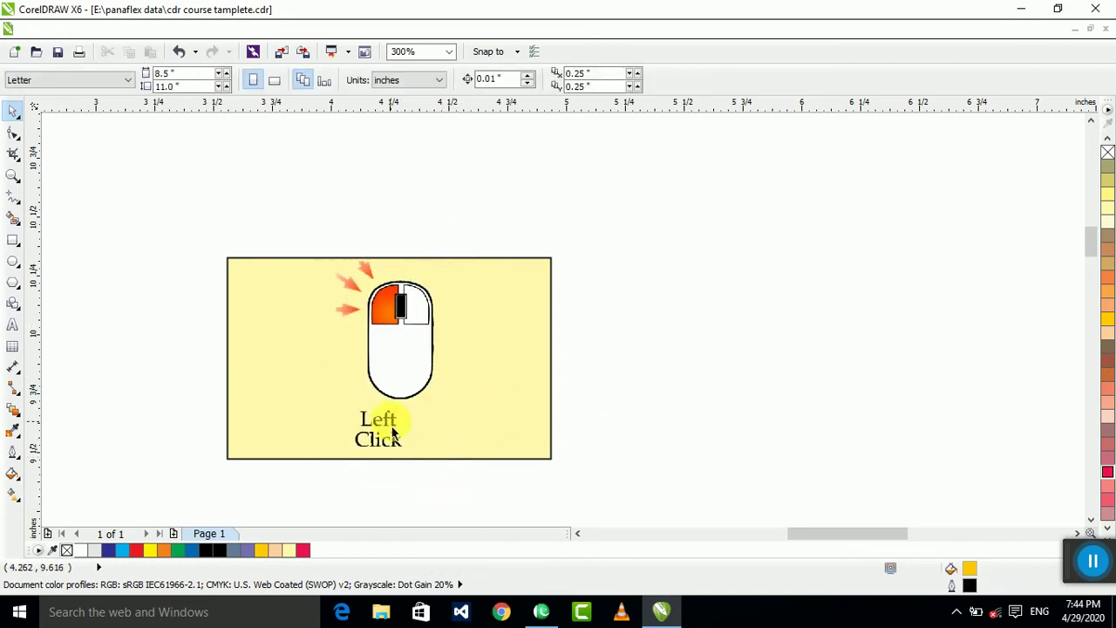
# - Scale the mouse picture up about its centre to 0.464 by 0.854 inches so it fills the rectangle's height
pyautogui.moveTo(299, 471); pyautogui.dragTo(168, 493)
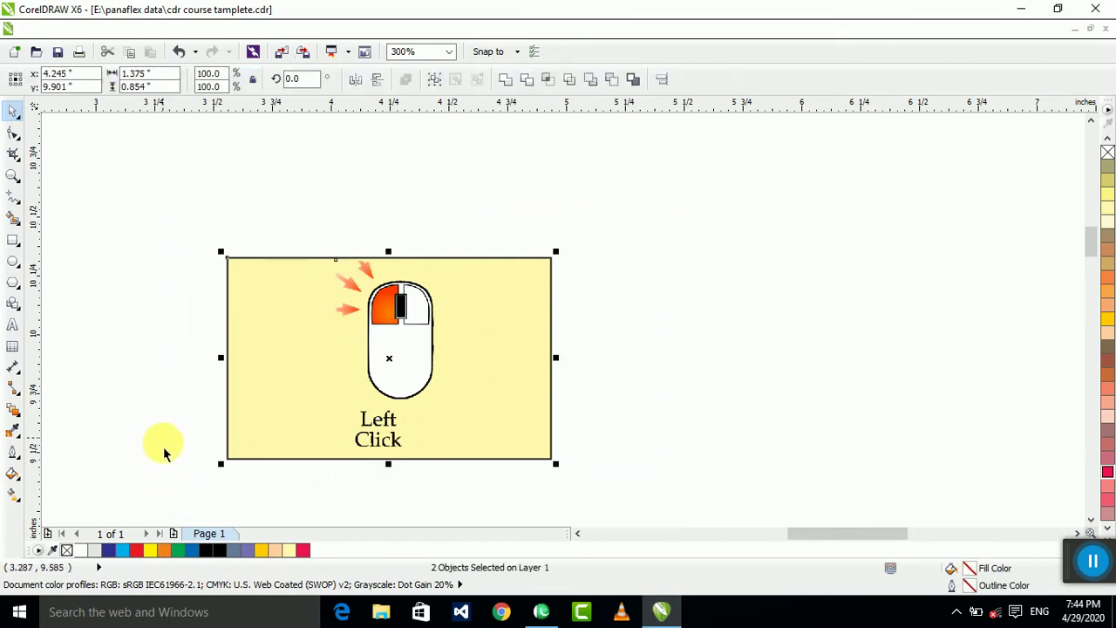
pyautogui.press('F4')
pyautogui.press('Escape')
pyautogui.scroll(2, 621, 155)
pyautogui.scroll(-1, 506, 338)
pyautogui.click(505, 338)
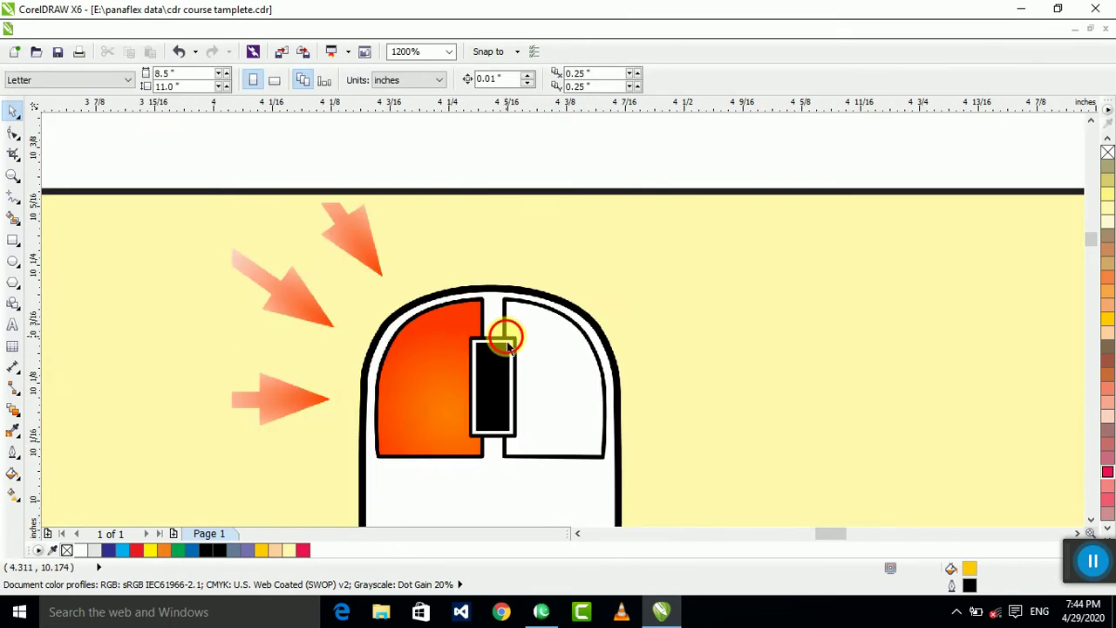
pyautogui.scroll(-1, 506, 338)
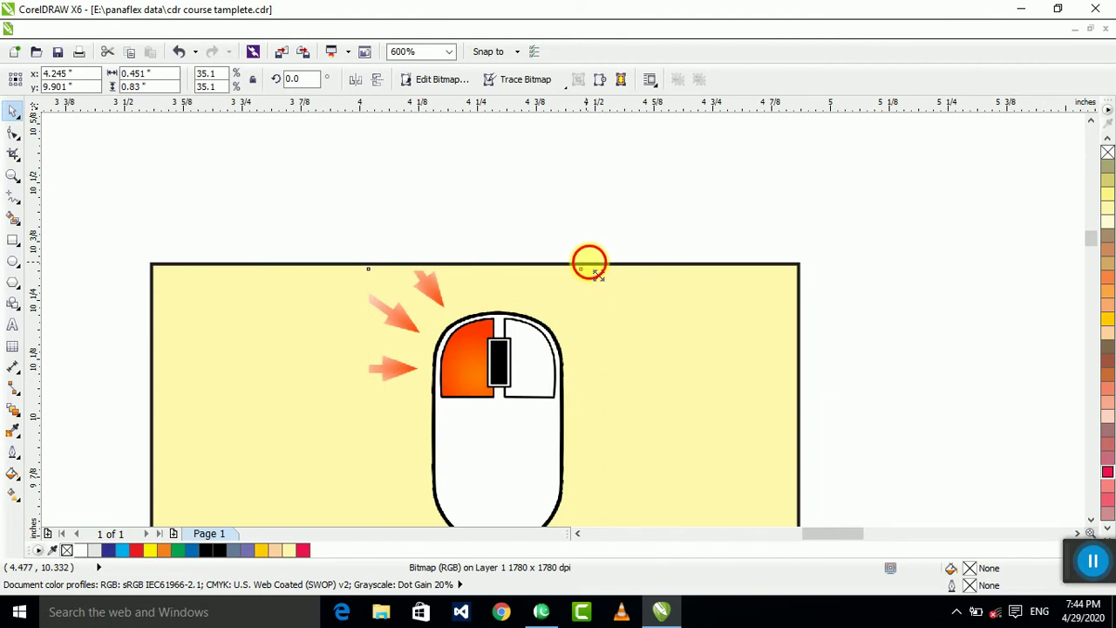
pyautogui.moveTo(589, 263); pyautogui.dragTo(593, 256)
pyautogui.click(608, 205)
# - Examine closely how the picture's arrows meet the top edge of the yellow rectangle
pyautogui.click(499, 319)
pyautogui.scroll(3, 420, 271)
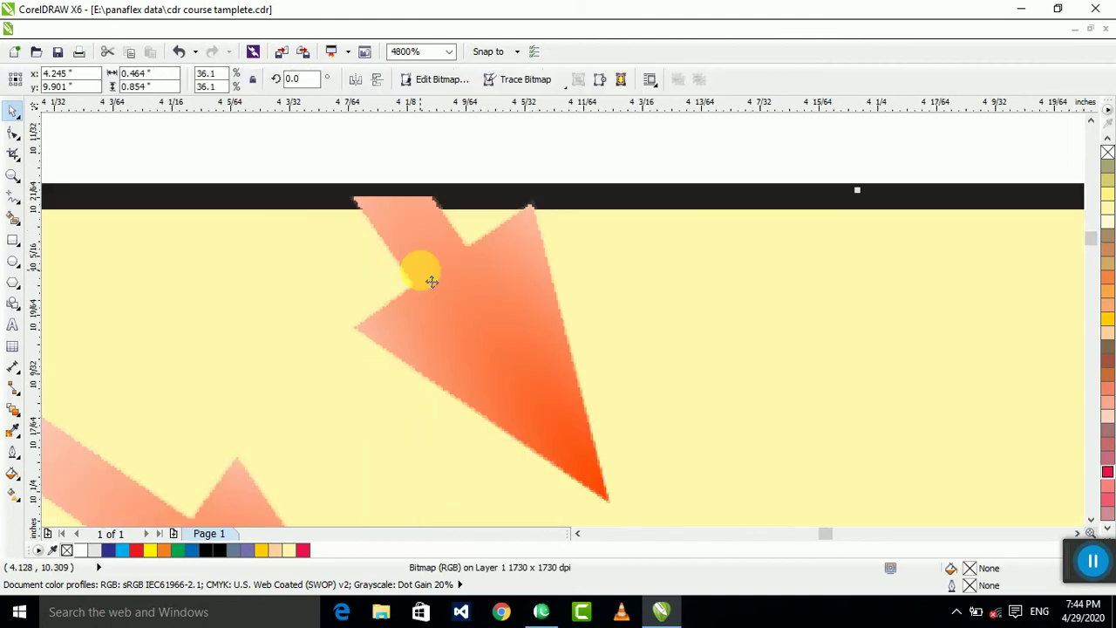
pyautogui.scroll(-3, 432, 280)
pyautogui.scroll(-1, 449, 279)
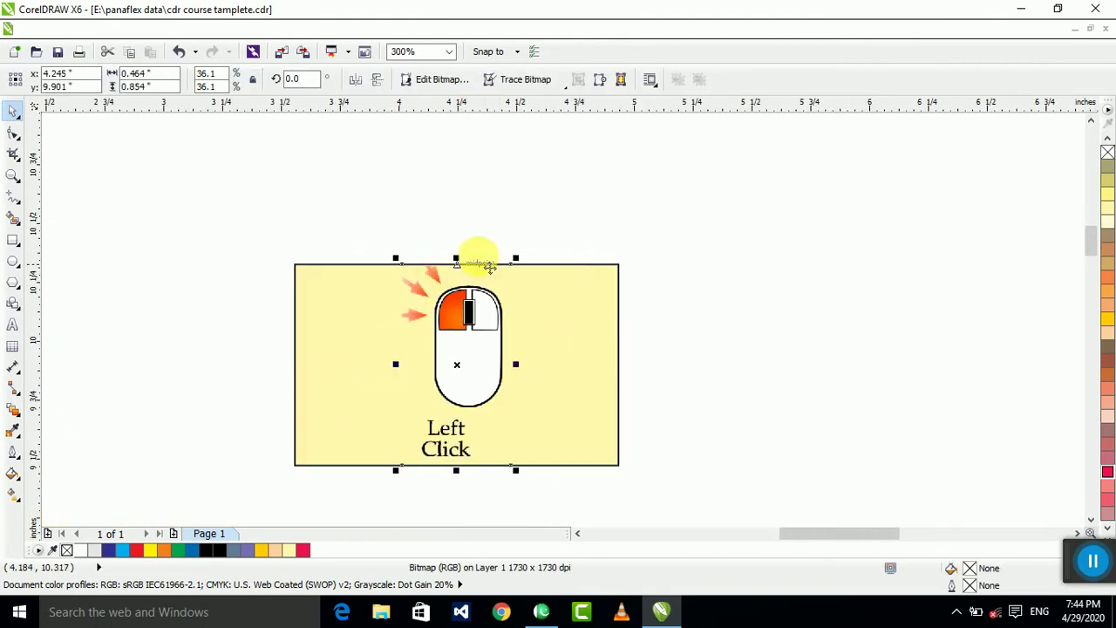
pyautogui.click(688, 263)
pyautogui.scroll(2, 408, 303)
pyautogui.click(507, 326)
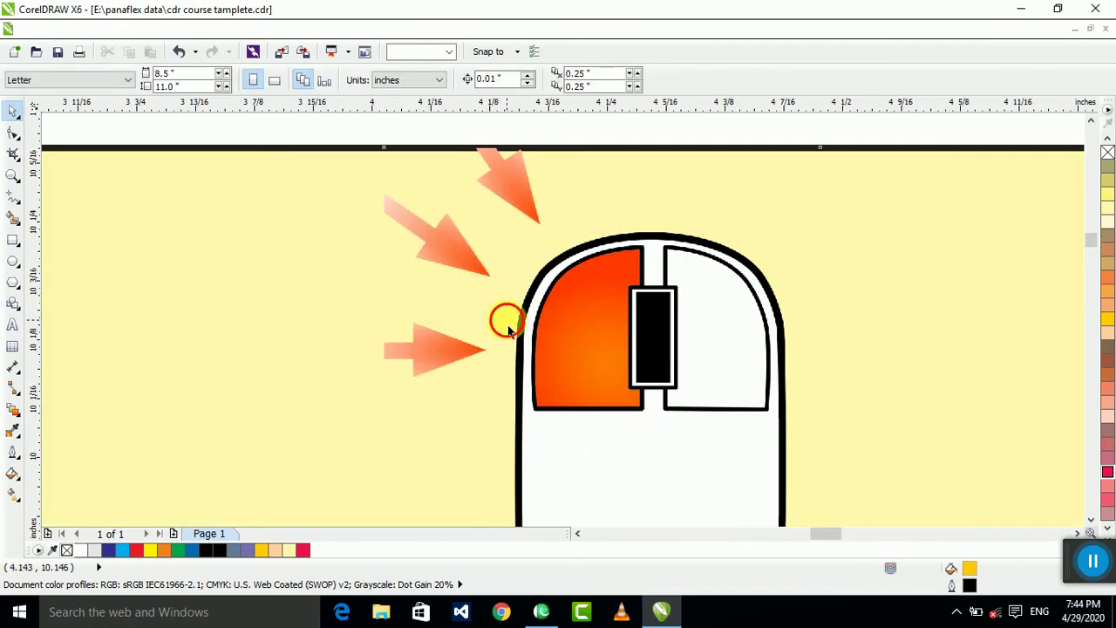
pyautogui.scroll(-2, 474, 338)
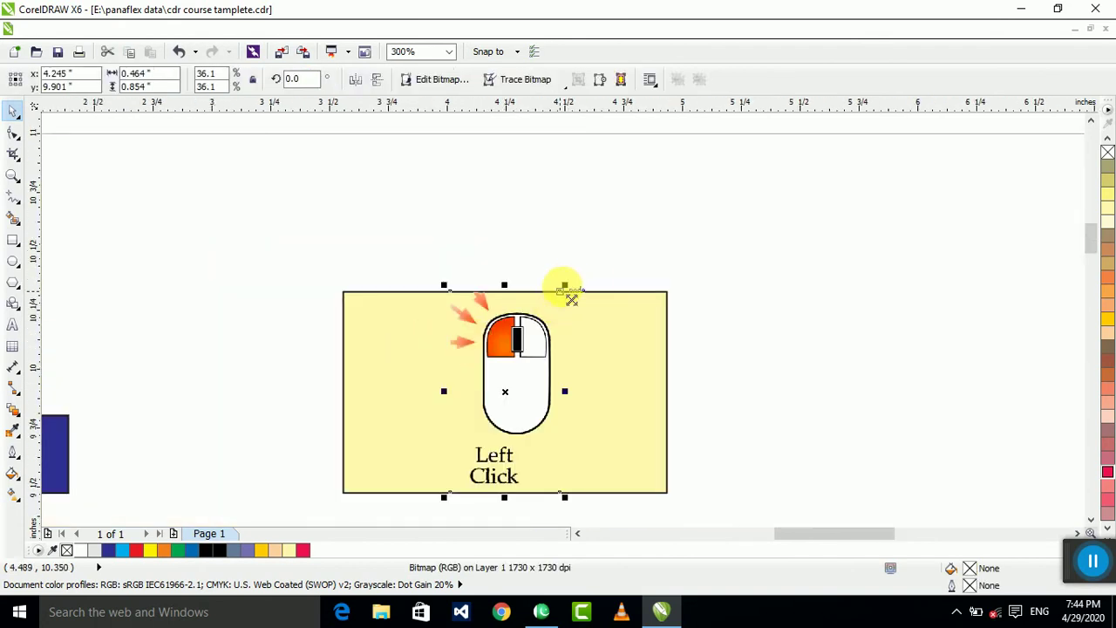
# - Enlarge the mouse picture about its centre to 0.567 by 1.044 inches, extending past the rectangle's upper and lower edges
pyautogui.click(644, 244)
pyautogui.click(549, 324)
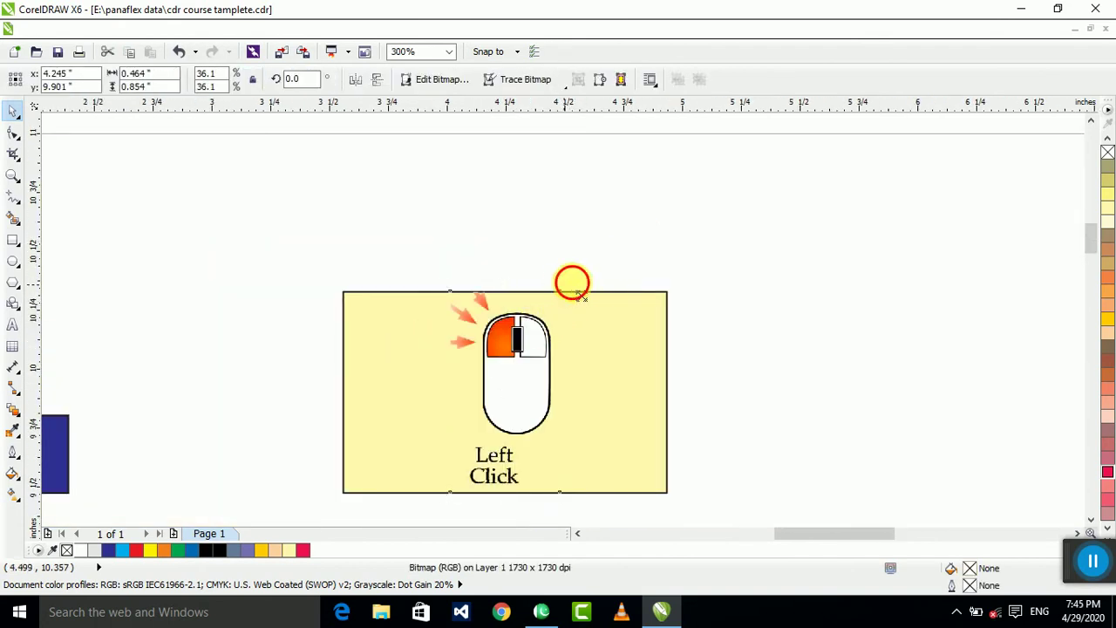
pyautogui.click(579, 295)
pyautogui.scroll(1, 555, 275)
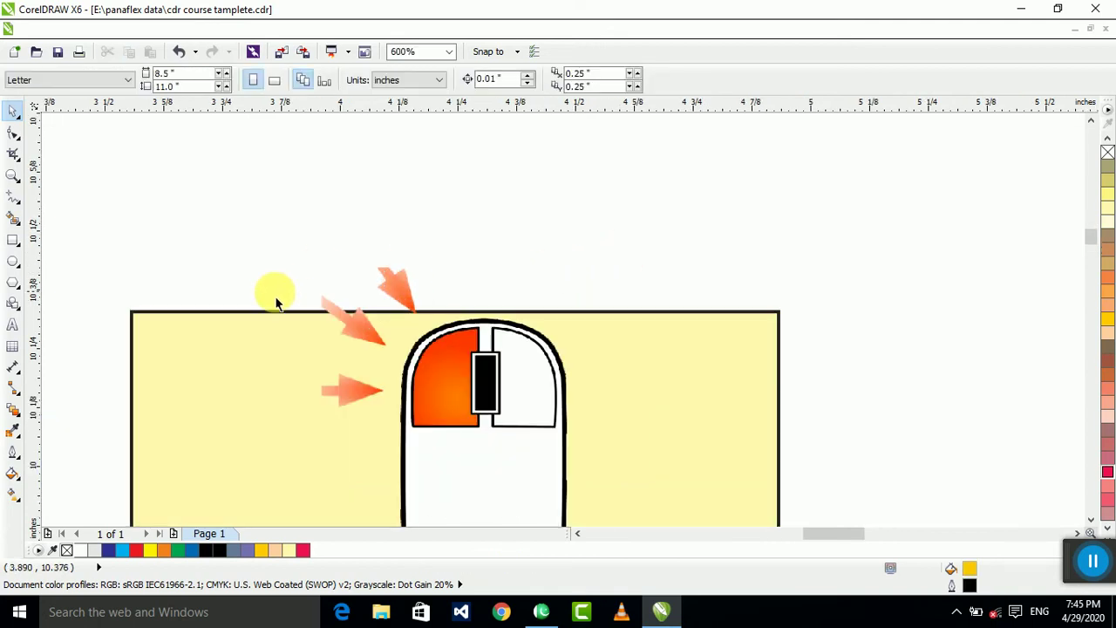
pyautogui.scroll(-2, 499, 294)
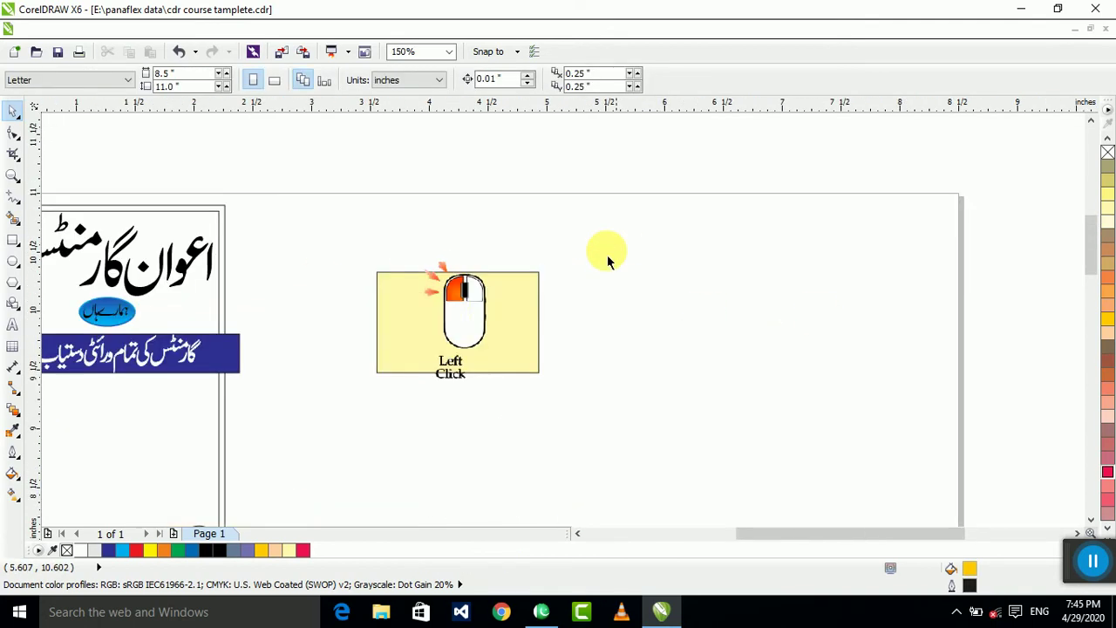
pyautogui.click(482, 315)
pyautogui.scroll(2, 482, 316)
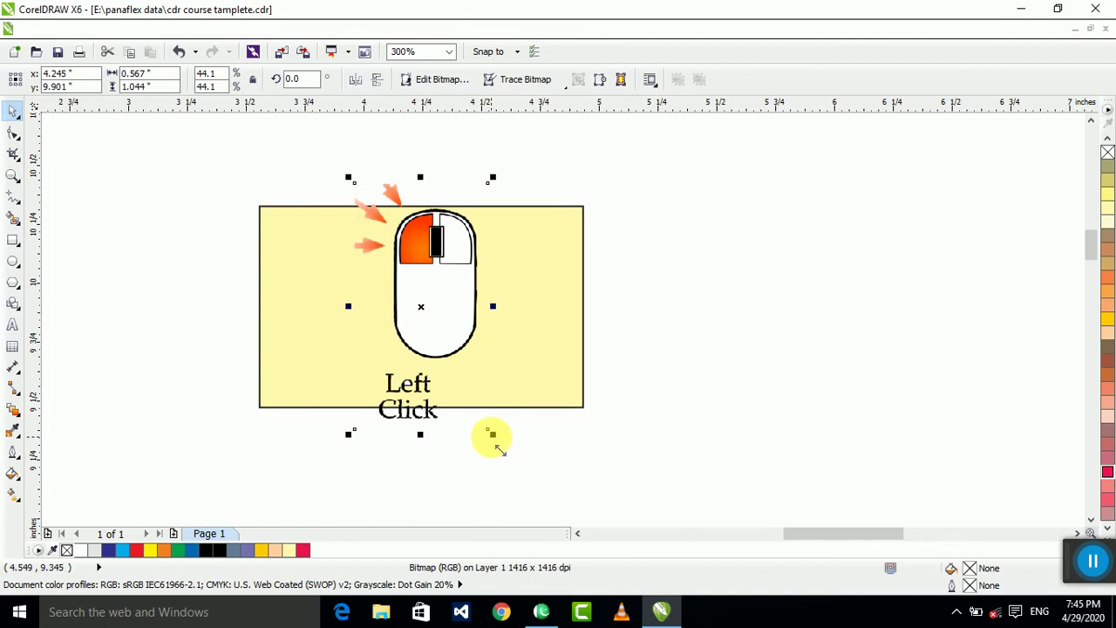
# - Reduce the mouse picture, shift it toward the yellow rectangle's left side, and scale it about its centre to 0.434 by 0.8 inches
pyautogui.moveTo(501, 447); pyautogui.dragTo(462, 388)
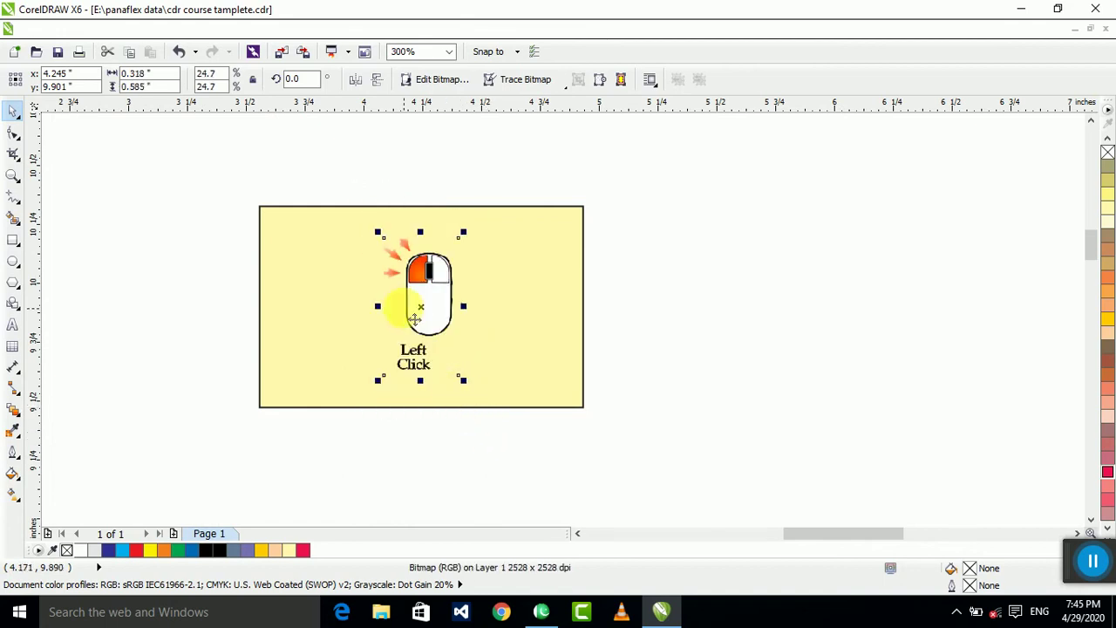
pyautogui.moveTo(420, 325); pyautogui.dragTo(337, 320)
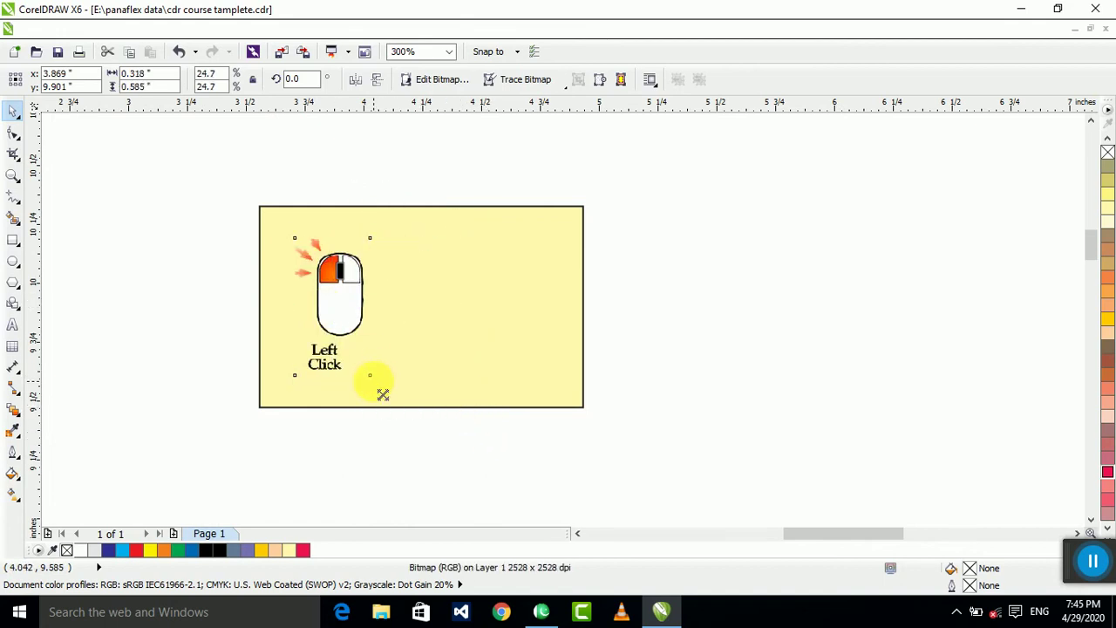
pyautogui.moveTo(383, 394); pyautogui.dragTo(403, 422)
pyautogui.click(468, 468)
pyautogui.click(361, 324)
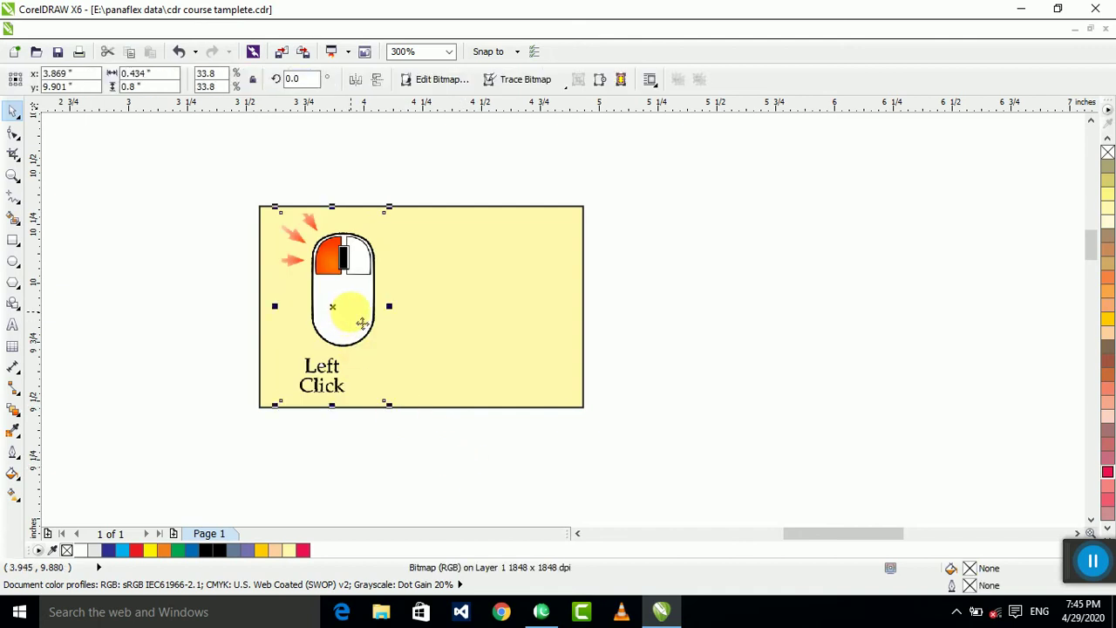
# - PowerClip the mouse picture inside the yellow rectangle and move the filled rectangle slightly to the right and up
pyautogui.rightClick(364, 312)
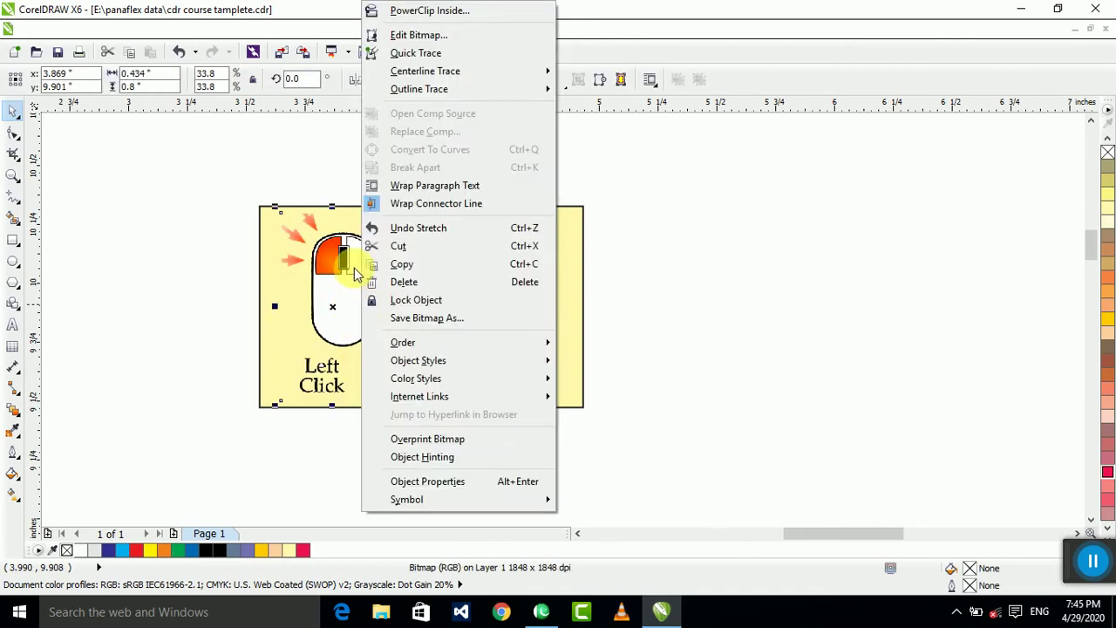
pyautogui.click(436, 13)
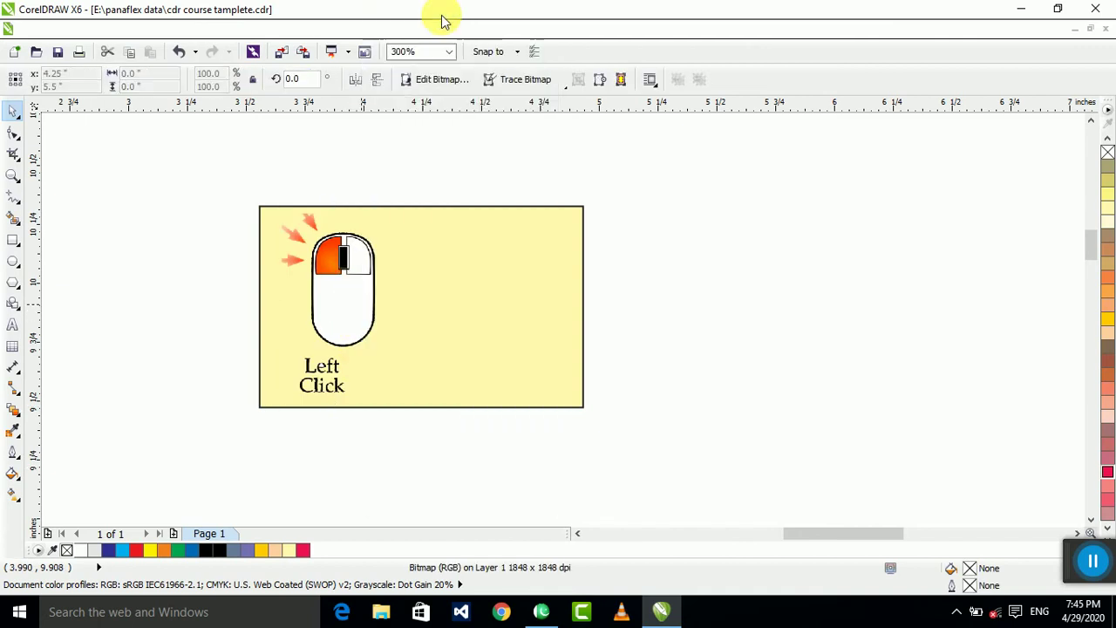
pyautogui.click(434, 274)
pyautogui.moveTo(434, 278); pyautogui.dragTo(487, 262)
pyautogui.scroll(-1, 432, 295)
pyautogui.scroll(3, 444, 305)
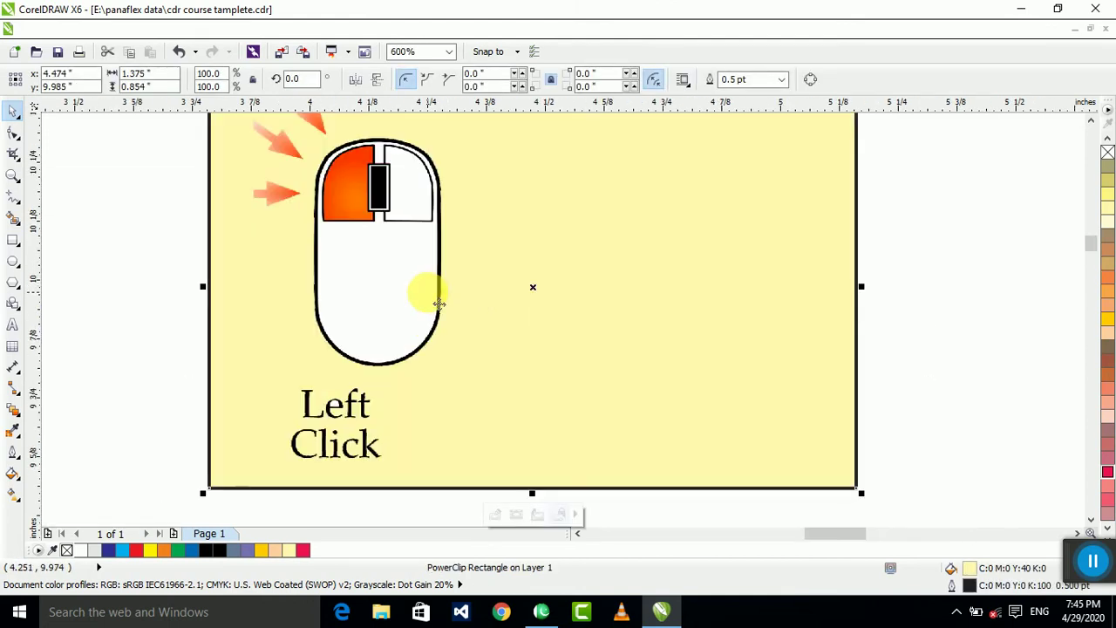
pyautogui.scroll(-3, 435, 410)
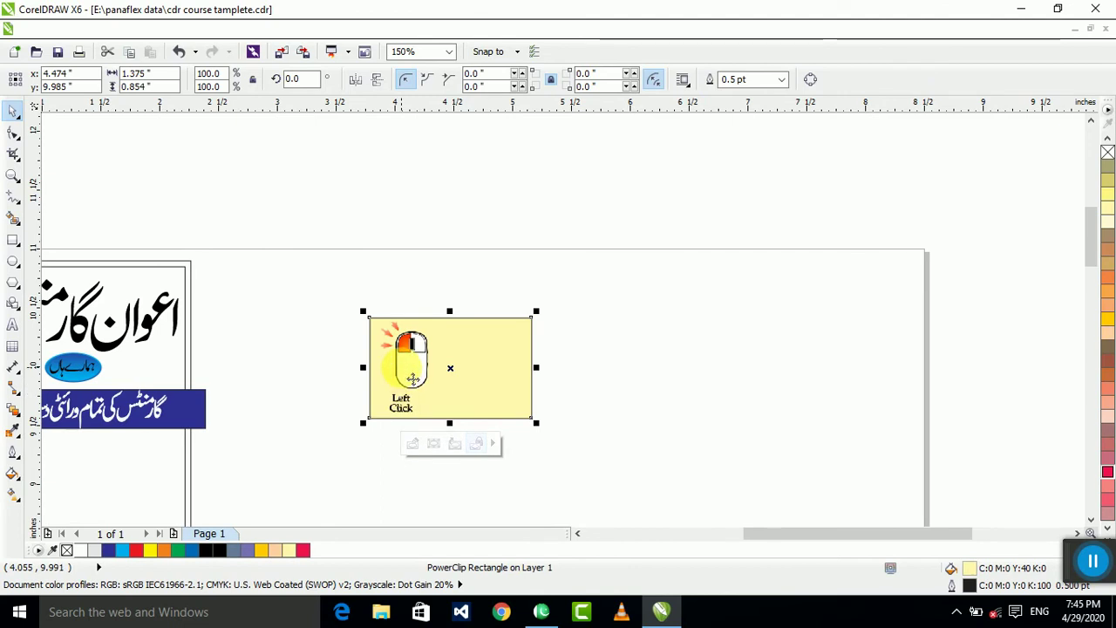
# - Edit the PowerClip contents, reposition the mouse picture near the frame's left side, and finish editing
pyautogui.rightClick(413, 378)
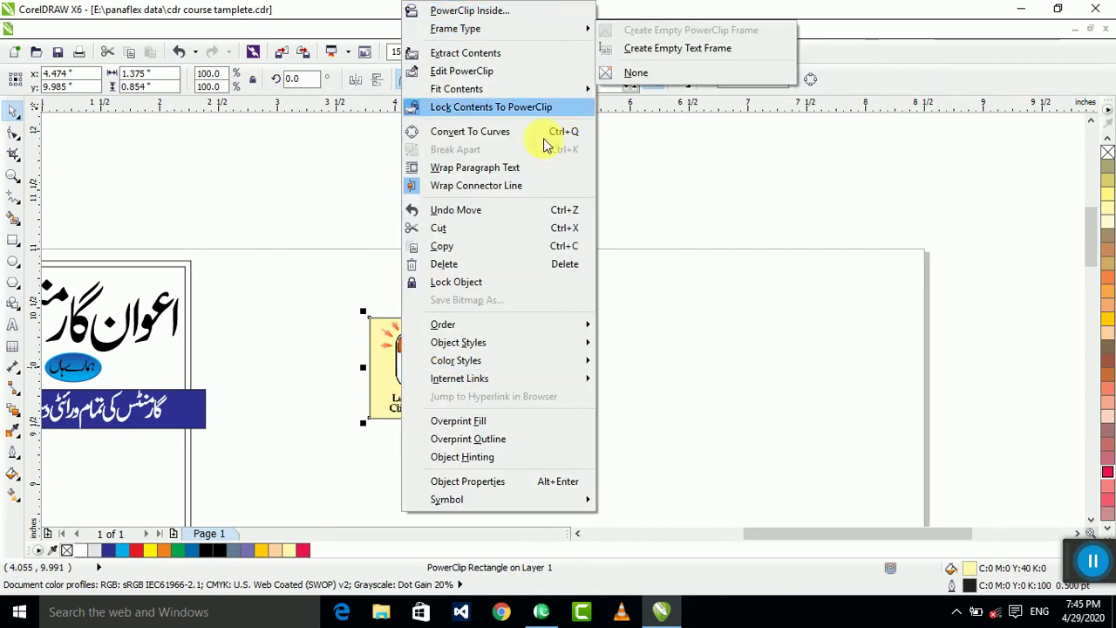
pyautogui.moveTo(563, 85)
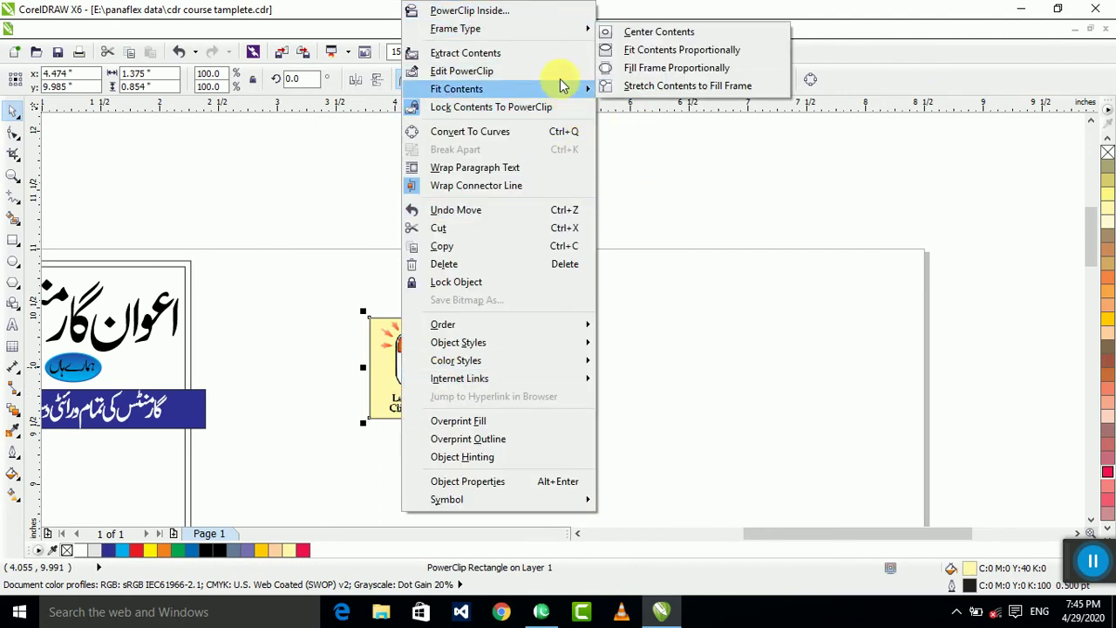
pyautogui.click(560, 78)
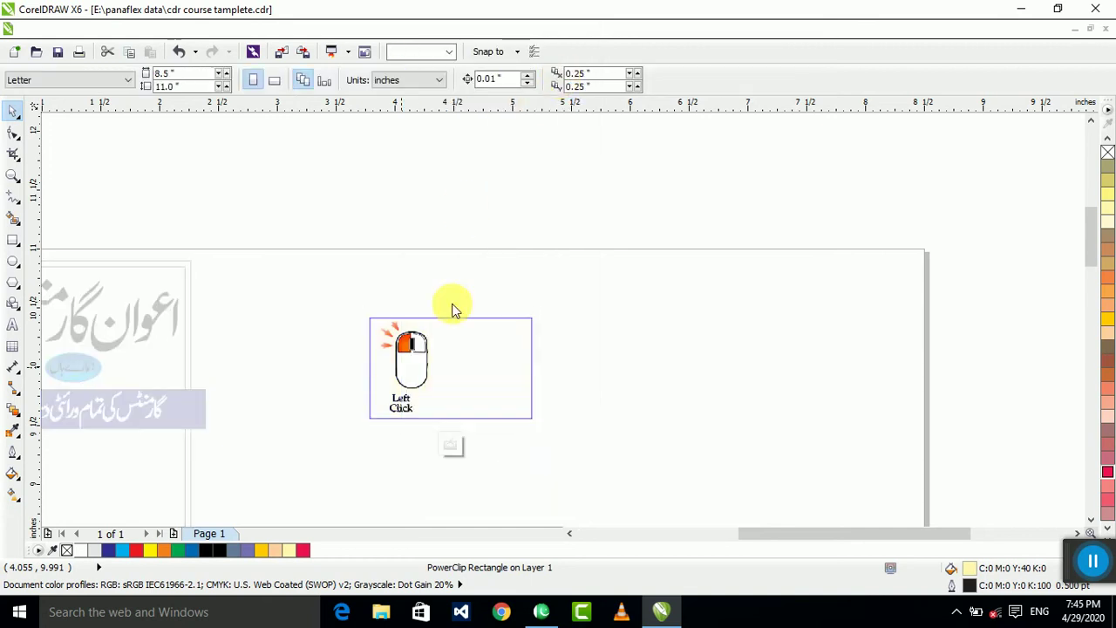
pyautogui.moveTo(414, 378); pyautogui.dragTo(504, 359)
pyautogui.scroll(1, 410, 368)
pyautogui.click(499, 505)
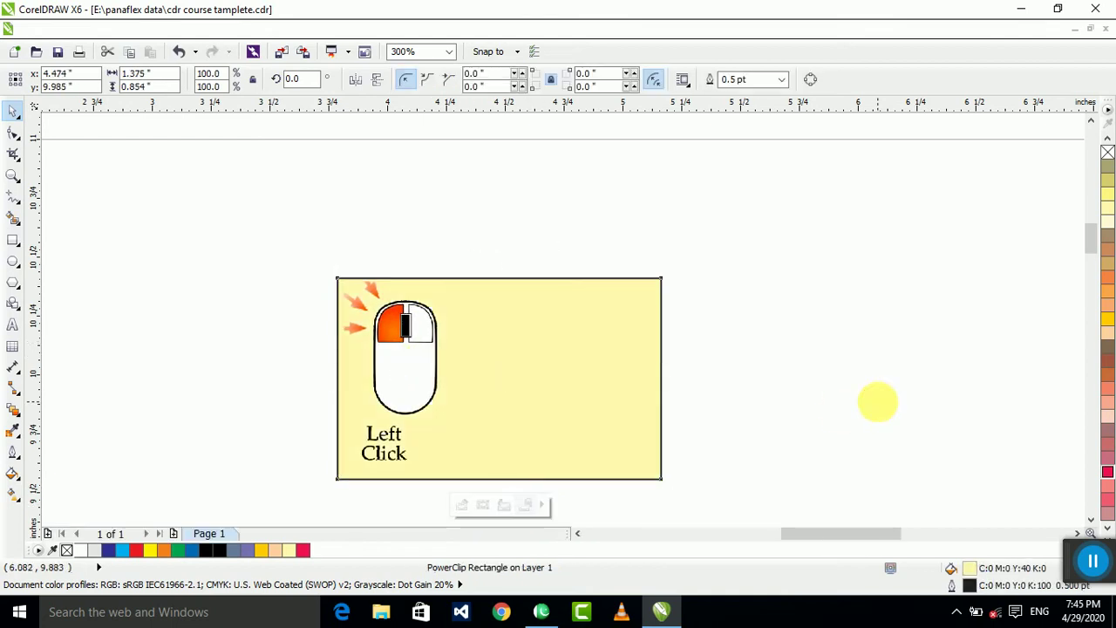
# - Try filling the yellow frame proportionally with the PowerClip contents, and undo it
pyautogui.scroll(-2, 425, 364)
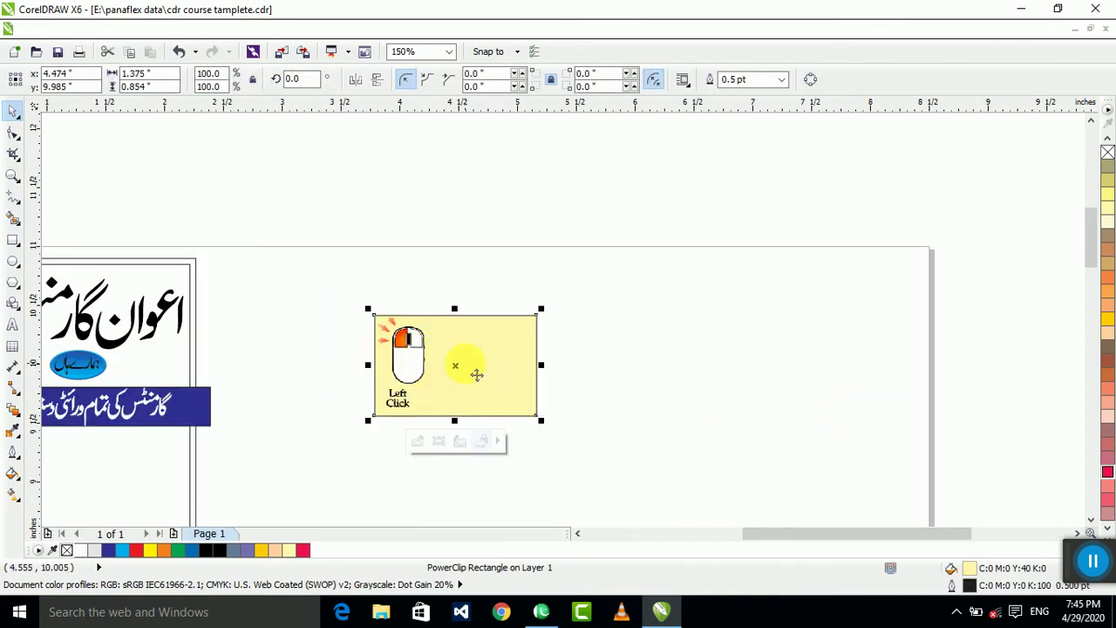
pyautogui.rightClick(466, 369)
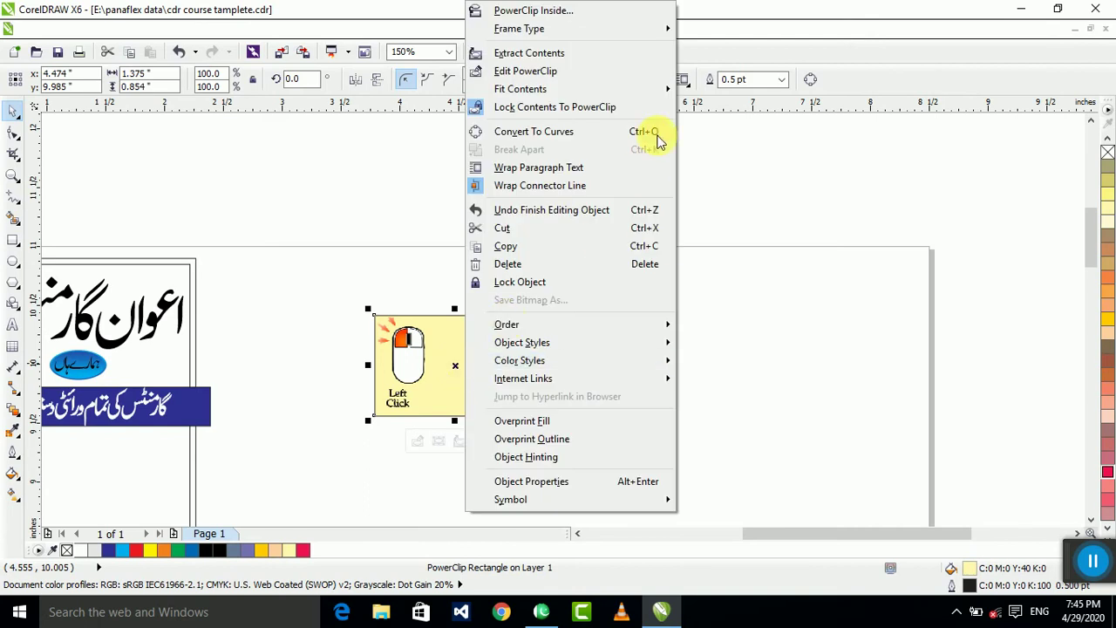
pyautogui.moveTo(652, 100)
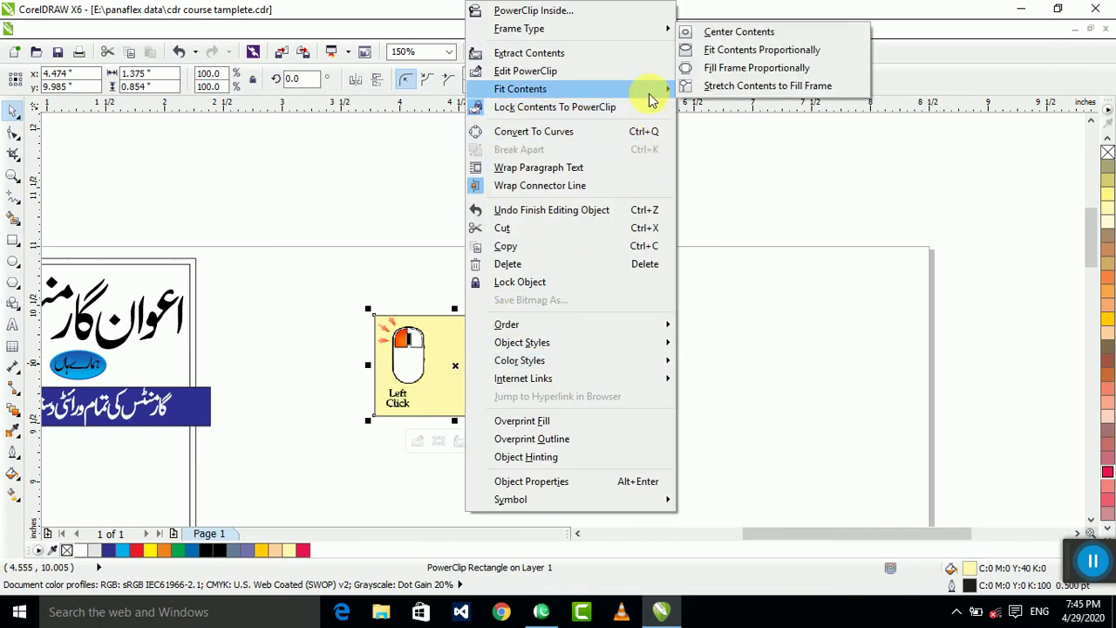
pyautogui.click(724, 68)
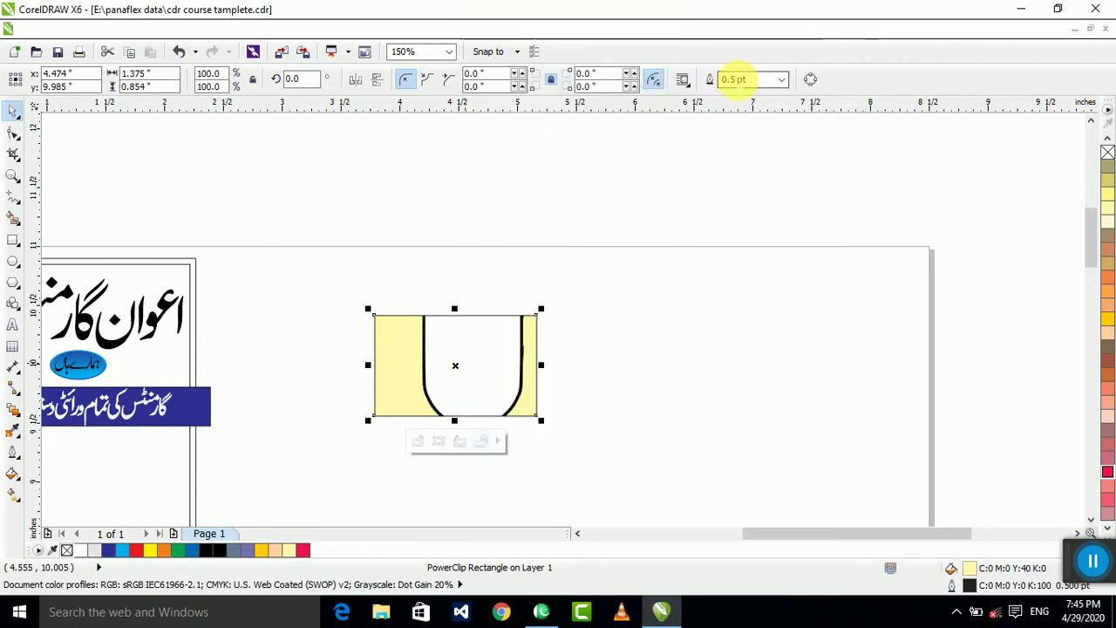
pyautogui.click(658, 325)
pyautogui.click(470, 371)
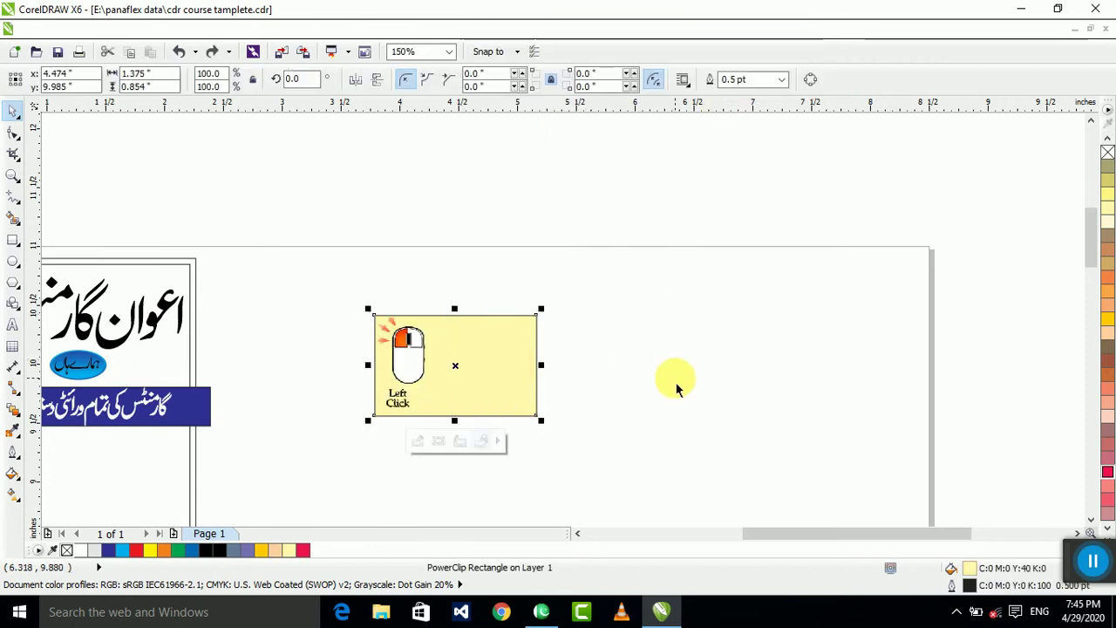
# - Fit the mouse picture proportionally inside the yellow PowerClip frame
pyautogui.rightClick(459, 370)
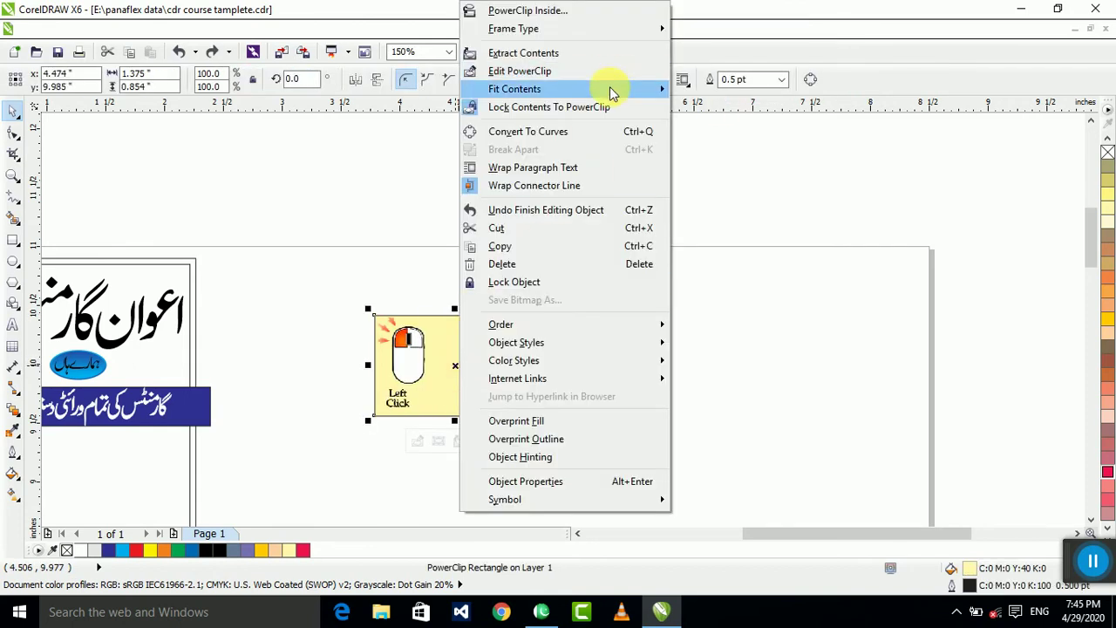
pyautogui.moveTo(637, 90)
pyautogui.click(758, 58)
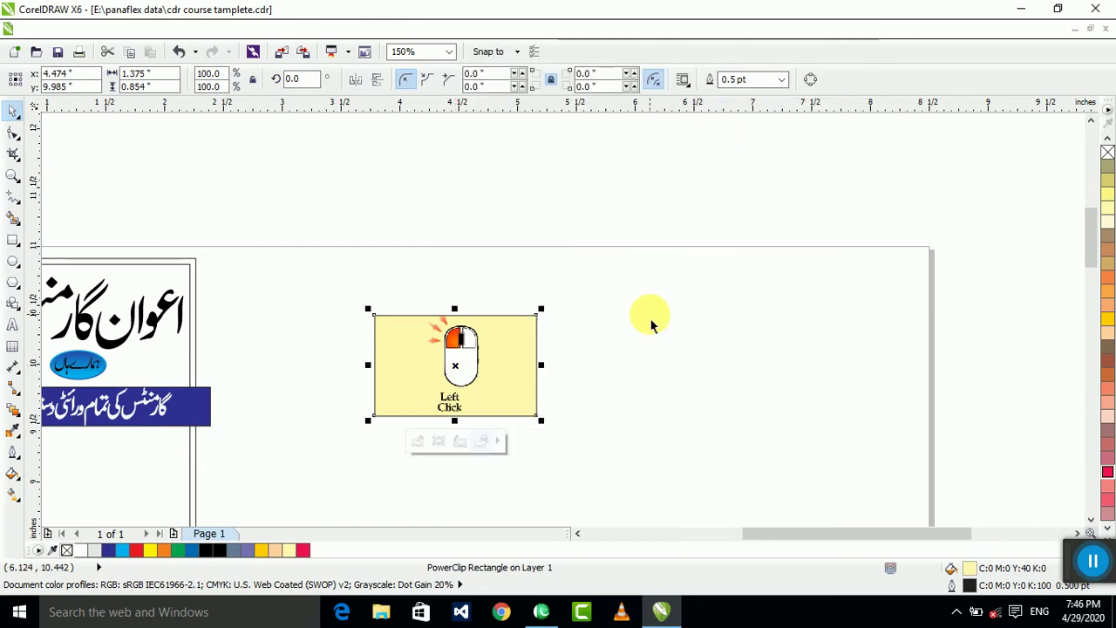
pyautogui.click(650, 314)
# - Centre the mouse picture within the yellow PowerClip frame
pyautogui.scroll(2, 438, 374)
pyautogui.rightClick(489, 373)
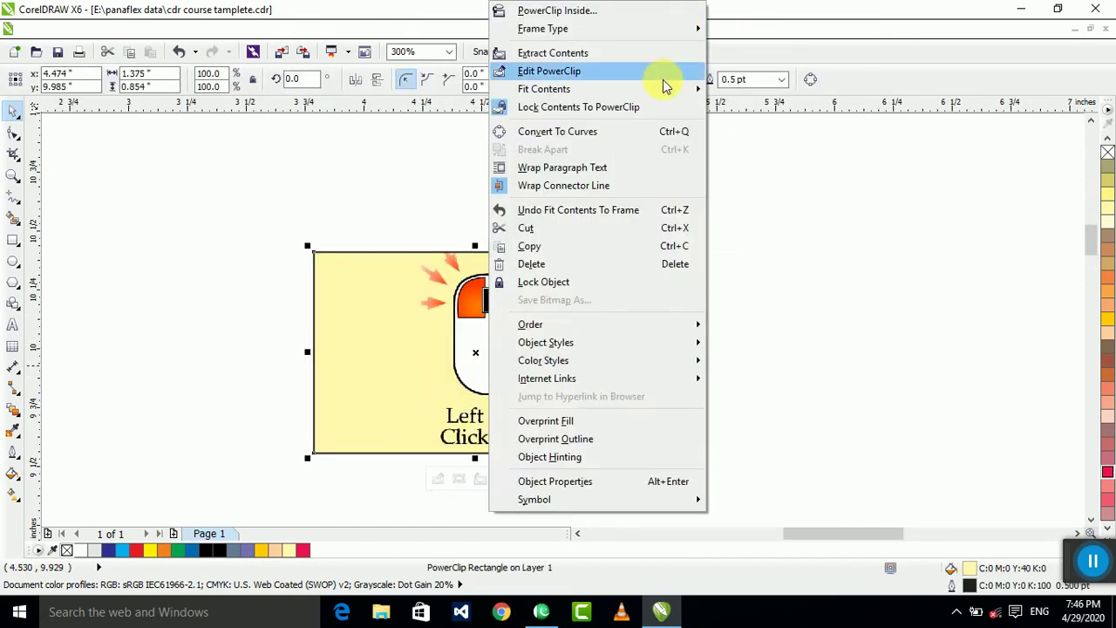
pyautogui.moveTo(657, 88)
pyautogui.click(800, 39)
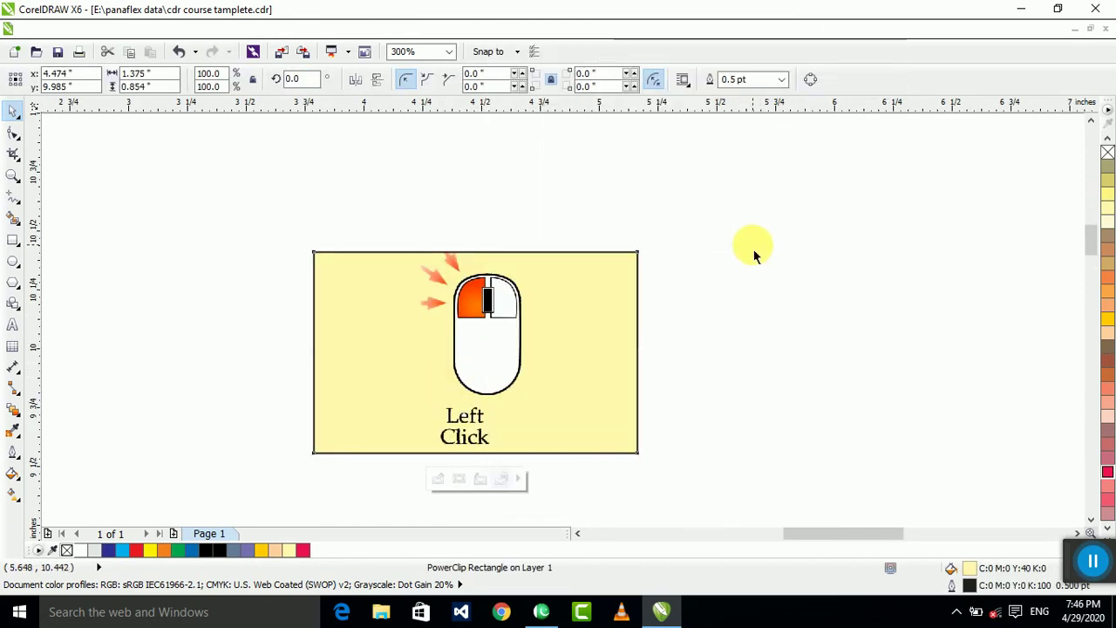
# - Apply the proportional content fit to the yellow PowerClip rectangle once more, keeping the rectangle in its place
pyautogui.click(535, 287)
pyautogui.rightClick(539, 287)
pyautogui.moveTo(735, 91)
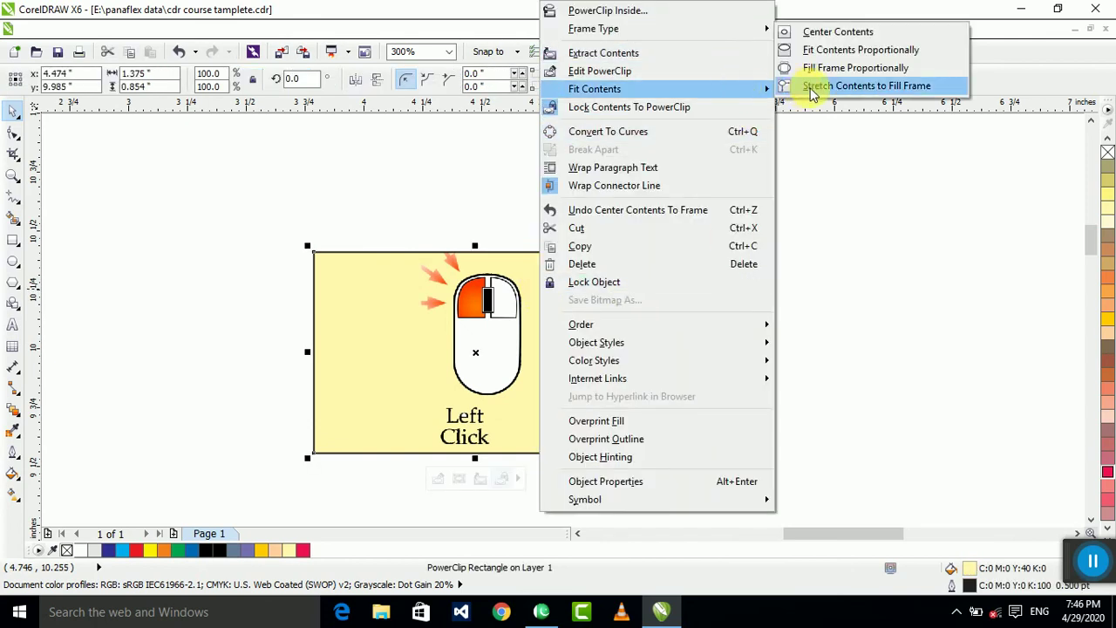
pyautogui.click(793, 47)
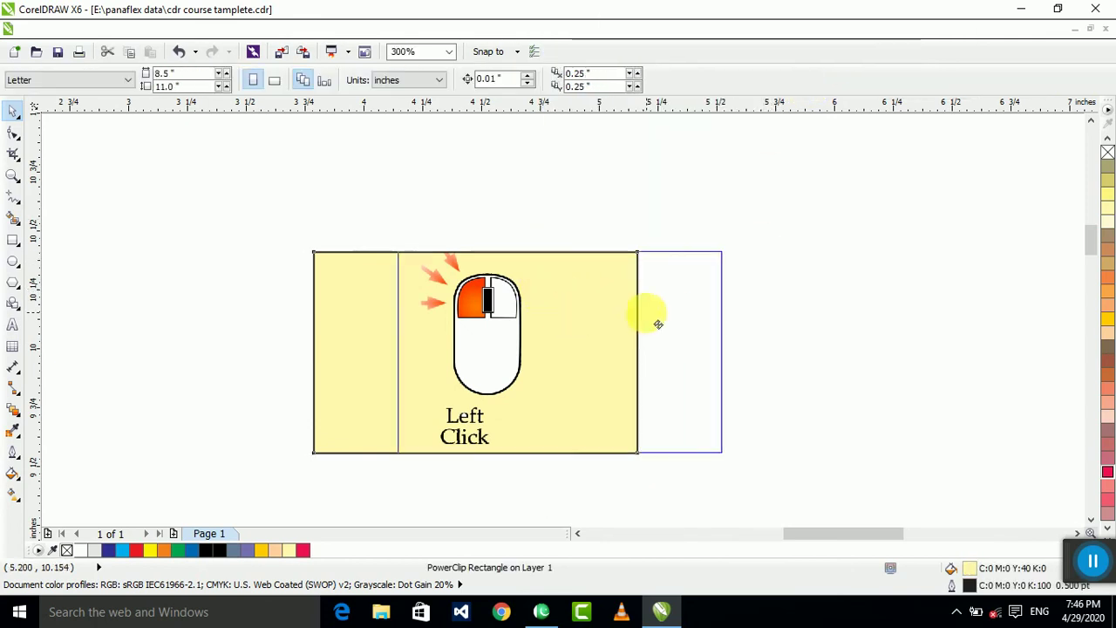
pyautogui.rightClick(430, 327)
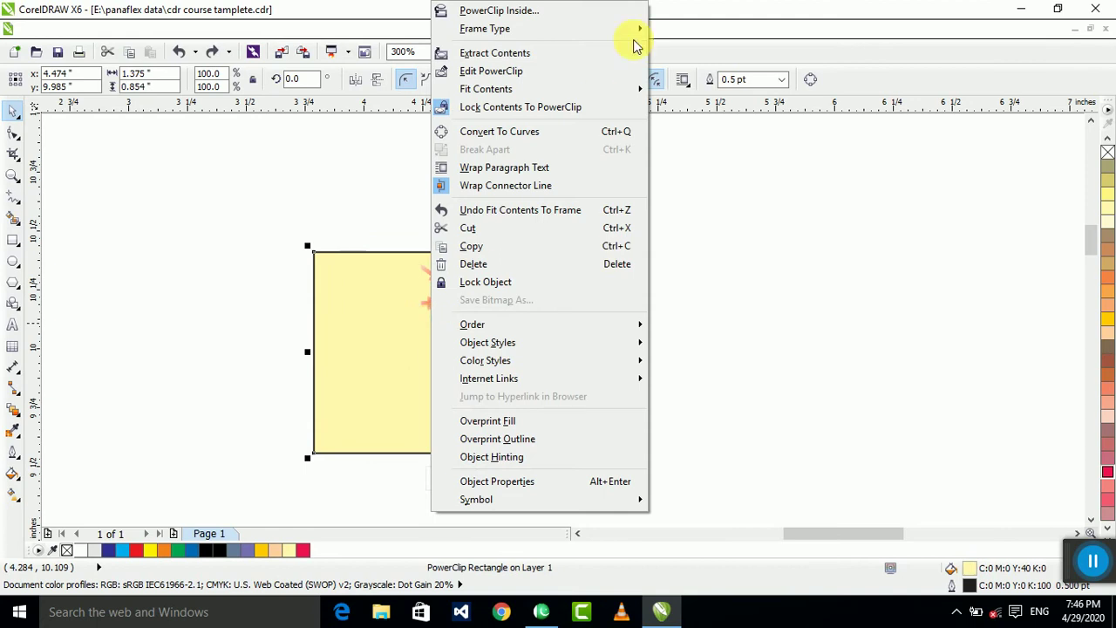
pyautogui.click(820, 263)
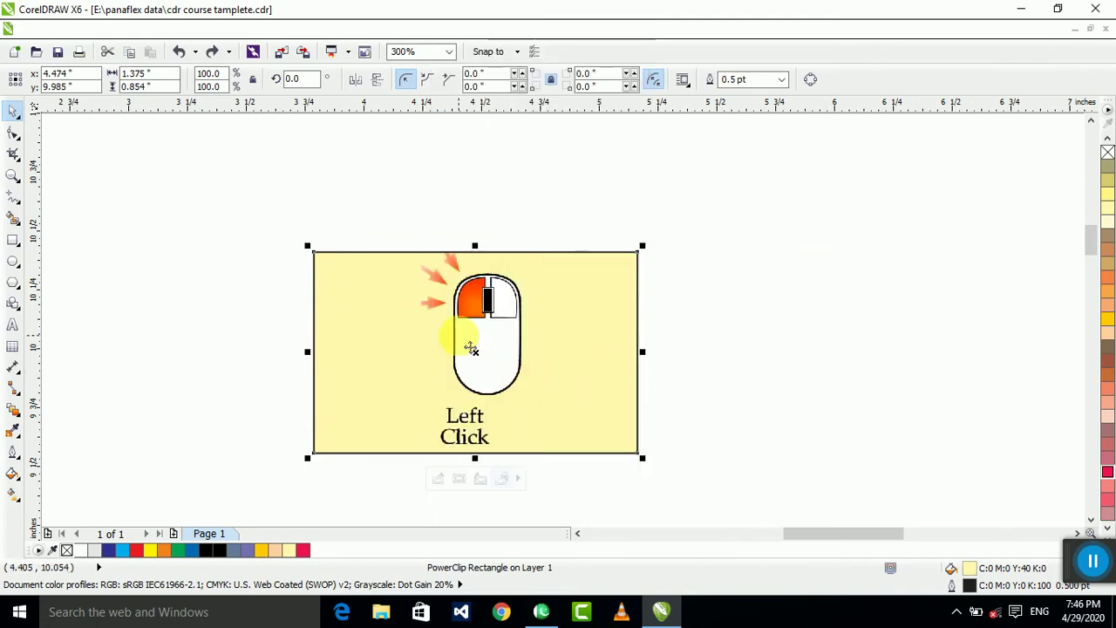
# - Extract the mouse picture from the yellow PowerClip frame, move it out to the right, and undo both the move and the extraction
pyautogui.rightClick(461, 334)
pyautogui.click(536, 52)
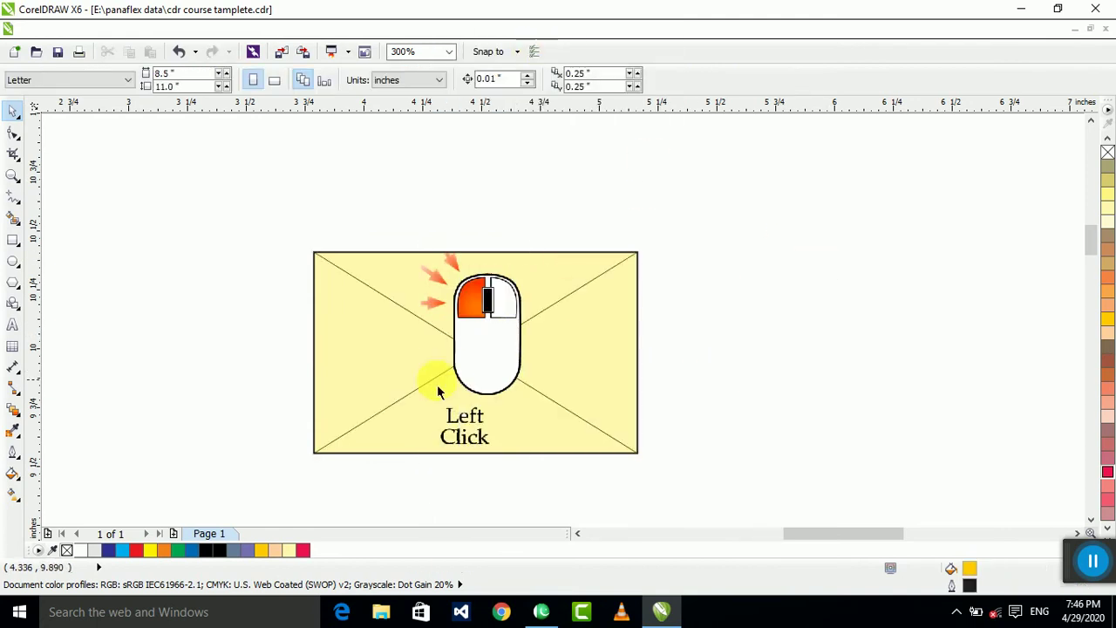
pyautogui.moveTo(436, 374); pyautogui.dragTo(813, 332)
pyautogui.scroll(-1, 440, 346)
pyautogui.scroll(-1, 579, 339)
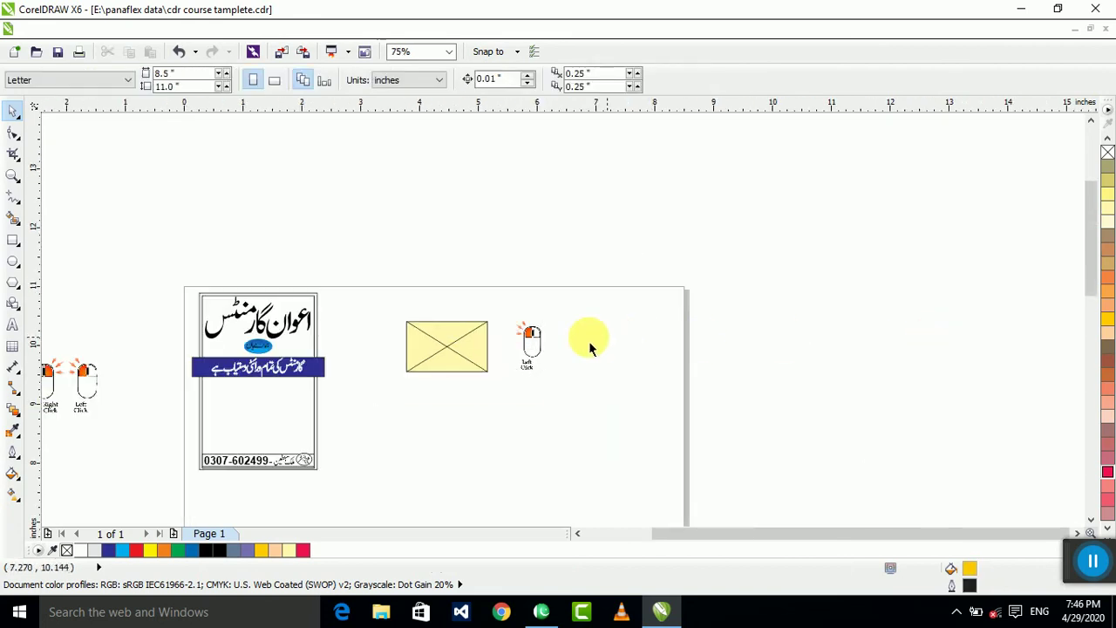
pyautogui.scroll(3, 584, 339)
pyautogui.hotkey('ctrl', 'z')
pyautogui.hotkey('ctrl', 'z')
pyautogui.click(757, 348)
pyautogui.scroll(-2, 741, 348)
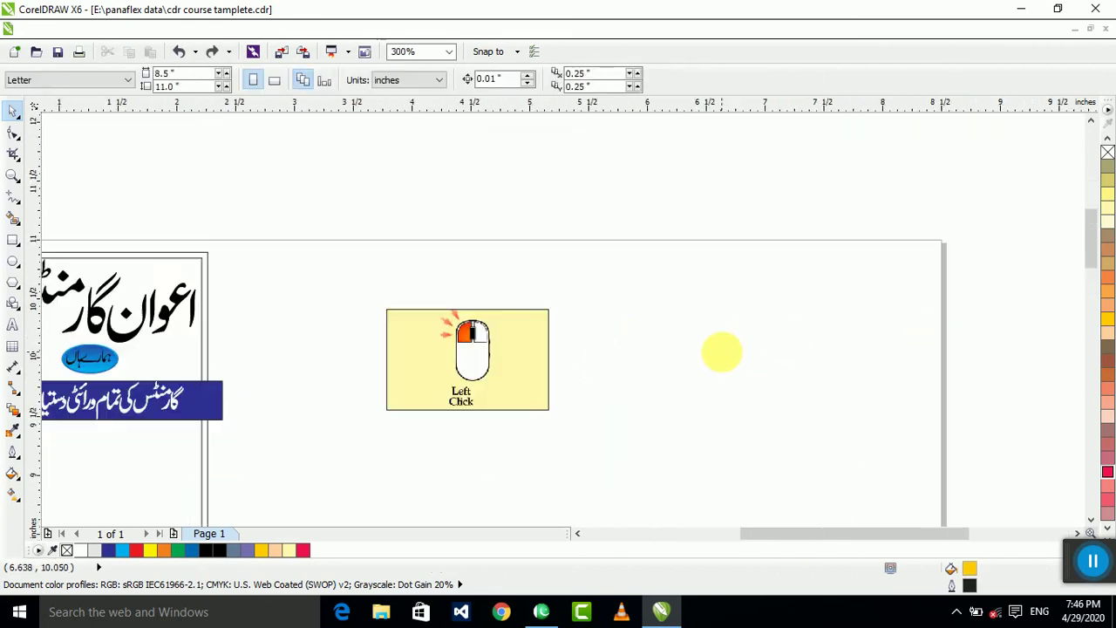
# - Review the PowerClip commands available for the selected yellow rectangle, and close the list
pyautogui.click(523, 366)
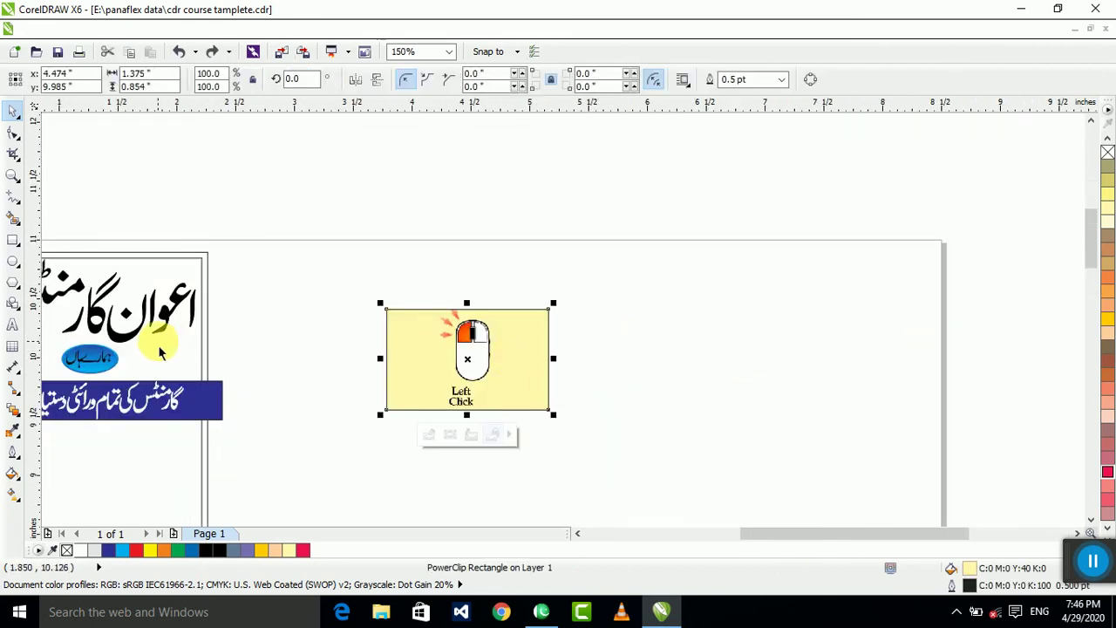
pyautogui.click(10, 329)
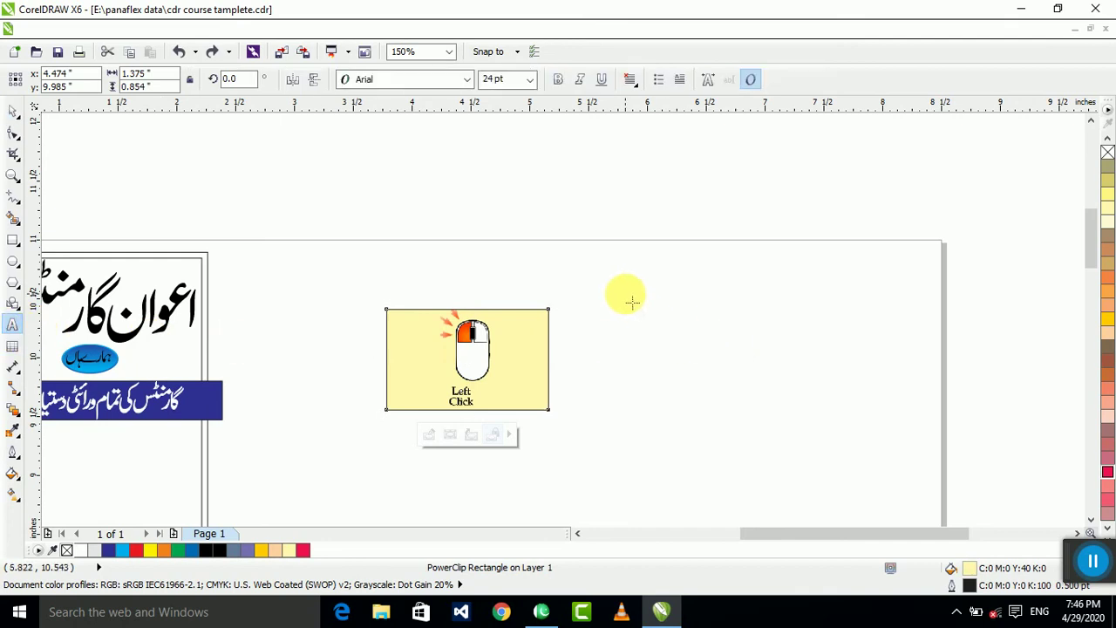
pyautogui.scroll(2, 629, 297)
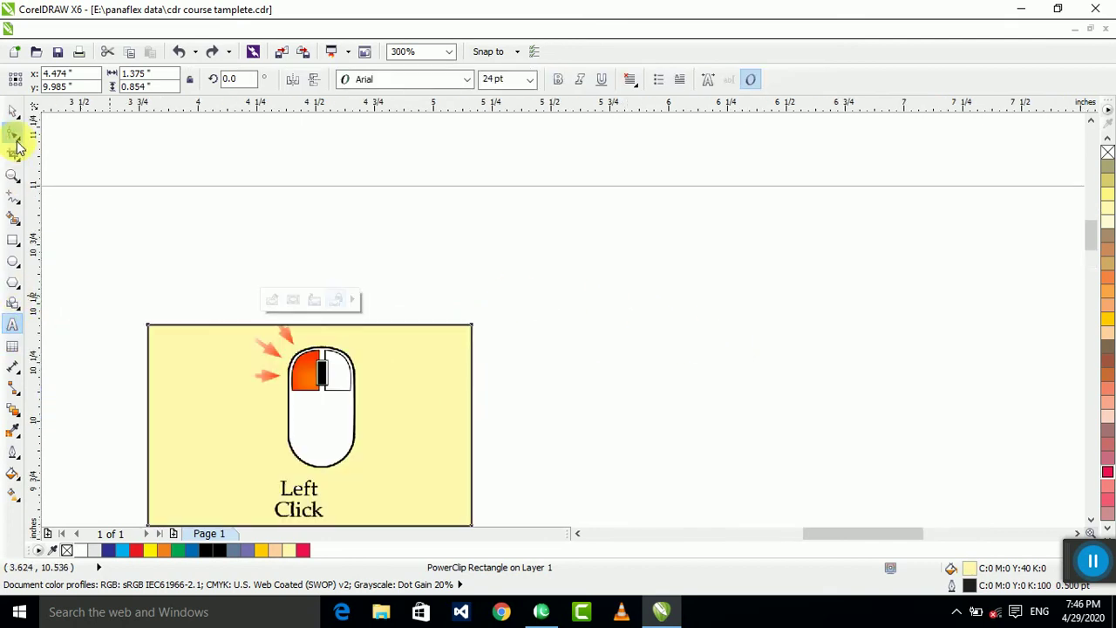
pyautogui.click(13, 112)
pyautogui.hotkey('alt', 'c')
pyautogui.press('w')
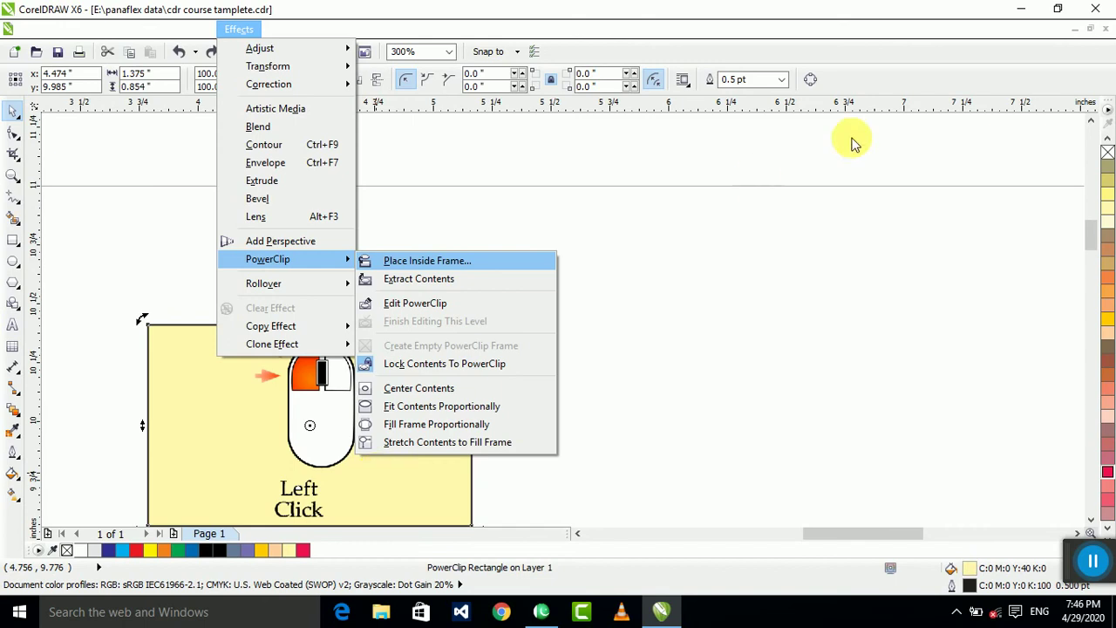
pyautogui.press('Escape')
pyautogui.press('Escape')
# - Add the artistic text "Alt+c+w" in 24 pt Arial above and to the right of the yellow rectangle
pyautogui.click(12, 328)
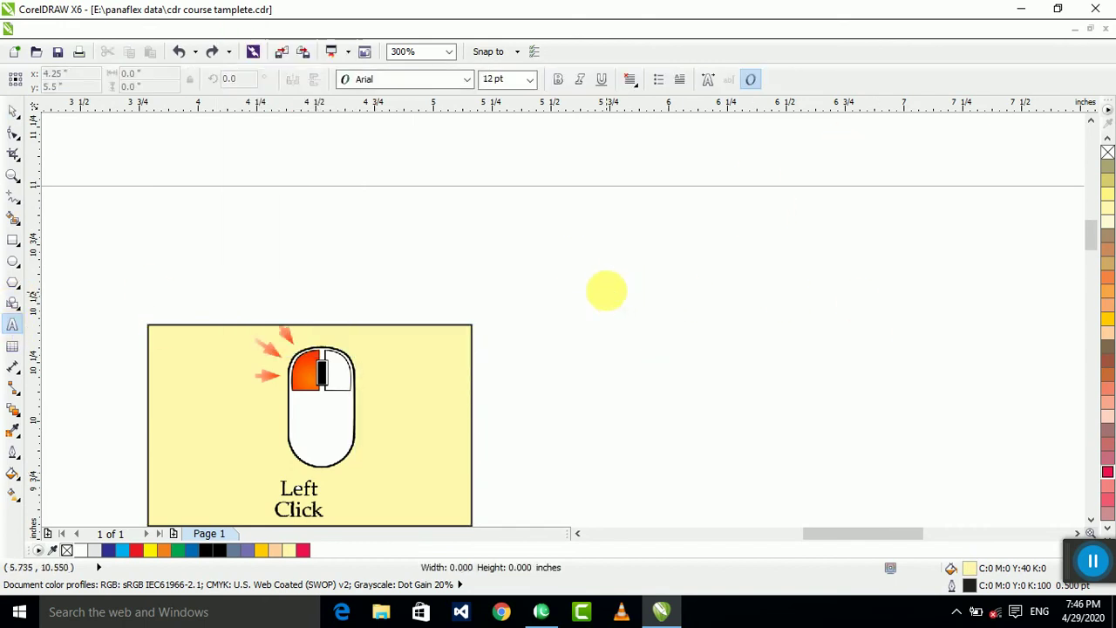
pyautogui.click(609, 291)
pyautogui.write('Alt+c+w')
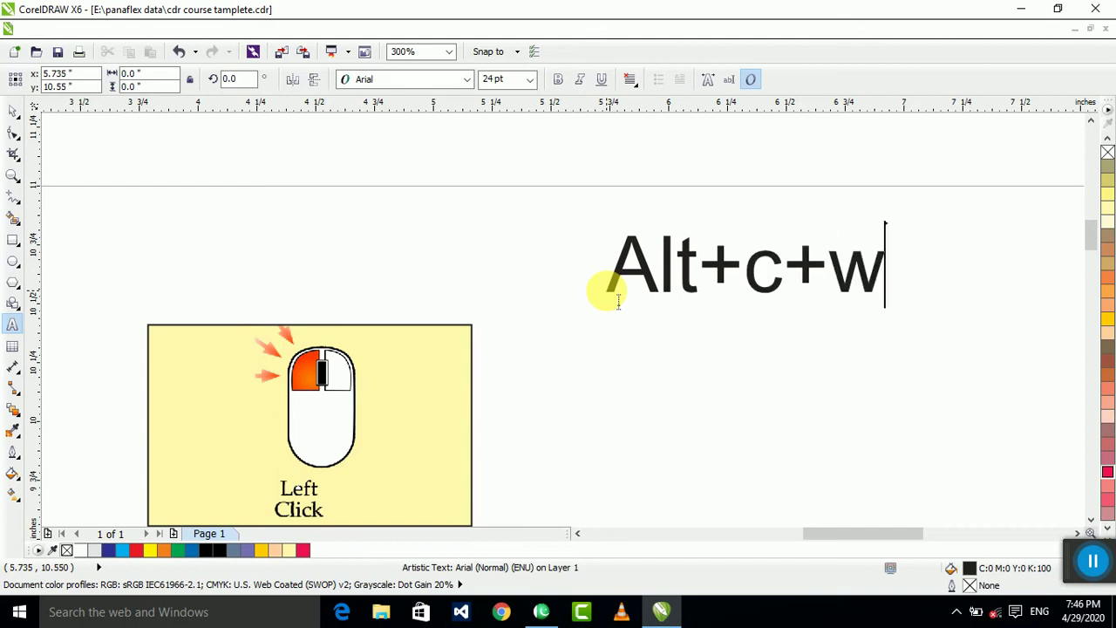
pyautogui.press('Escape')
# - Select the yellow PowerClip rectangle and bring up its PowerClip effect commands again
pyautogui.scroll(-2, 558, 225)
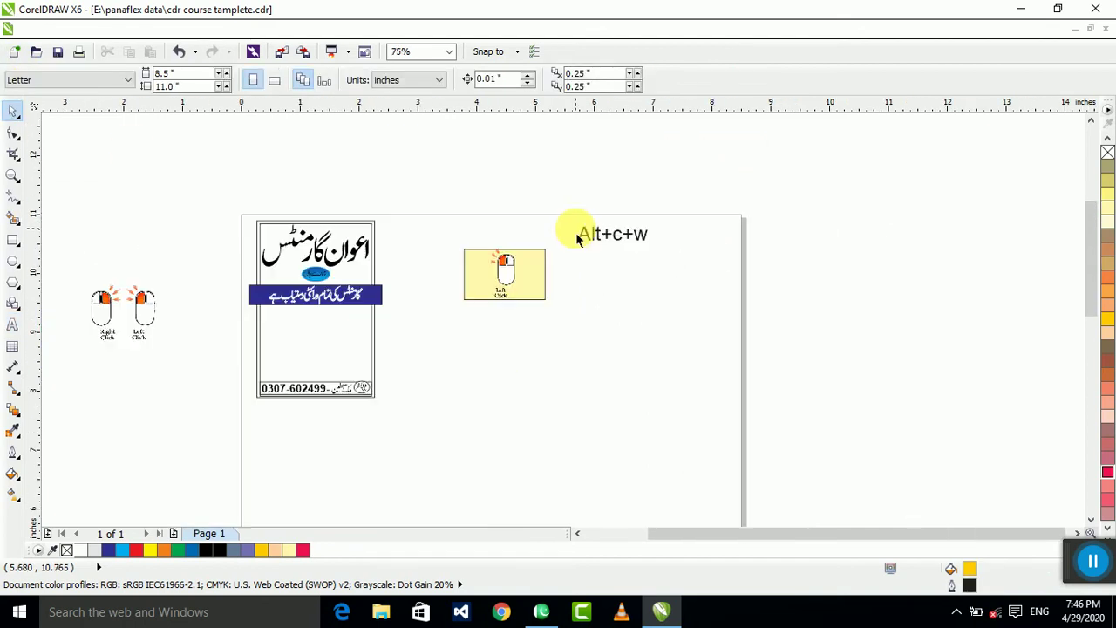
pyautogui.click(497, 281)
pyautogui.scroll(1, 523, 272)
pyautogui.hotkey('alt', 'c')
pyautogui.press('w')
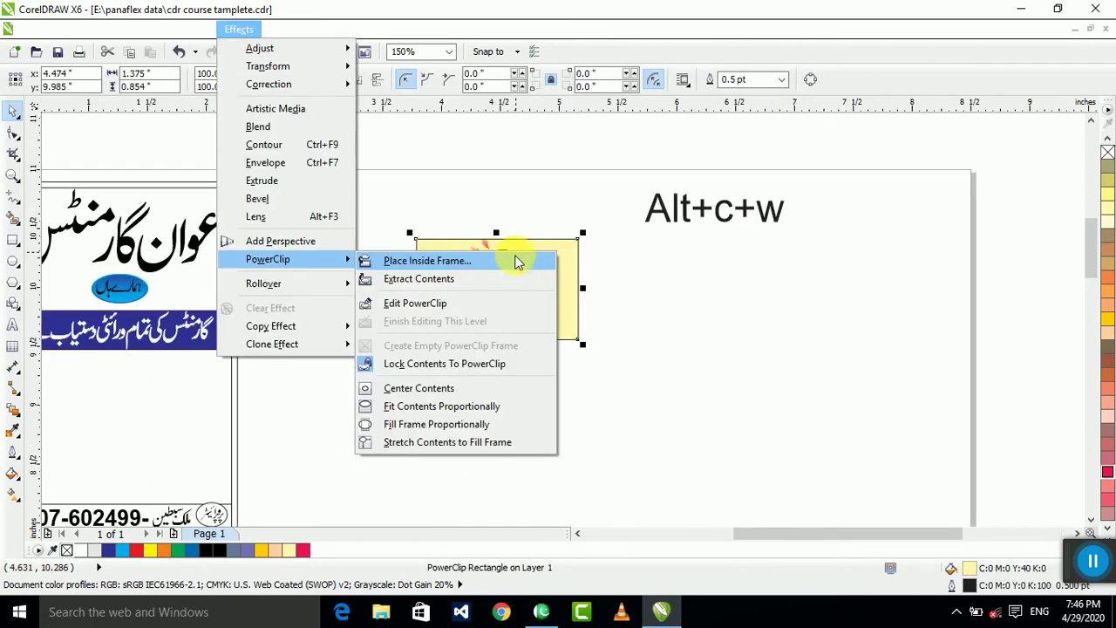
pyautogui.click(639, 313)
pyautogui.scroll(1, 487, 242)
pyautogui.scroll(-1, 403, 279)
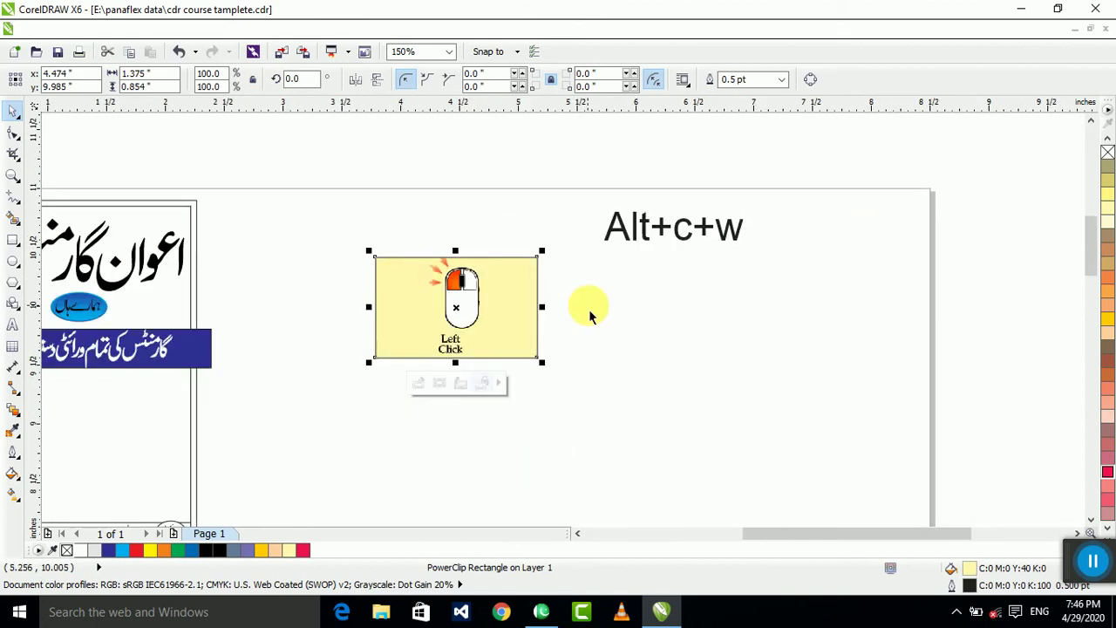
pyautogui.press('c')
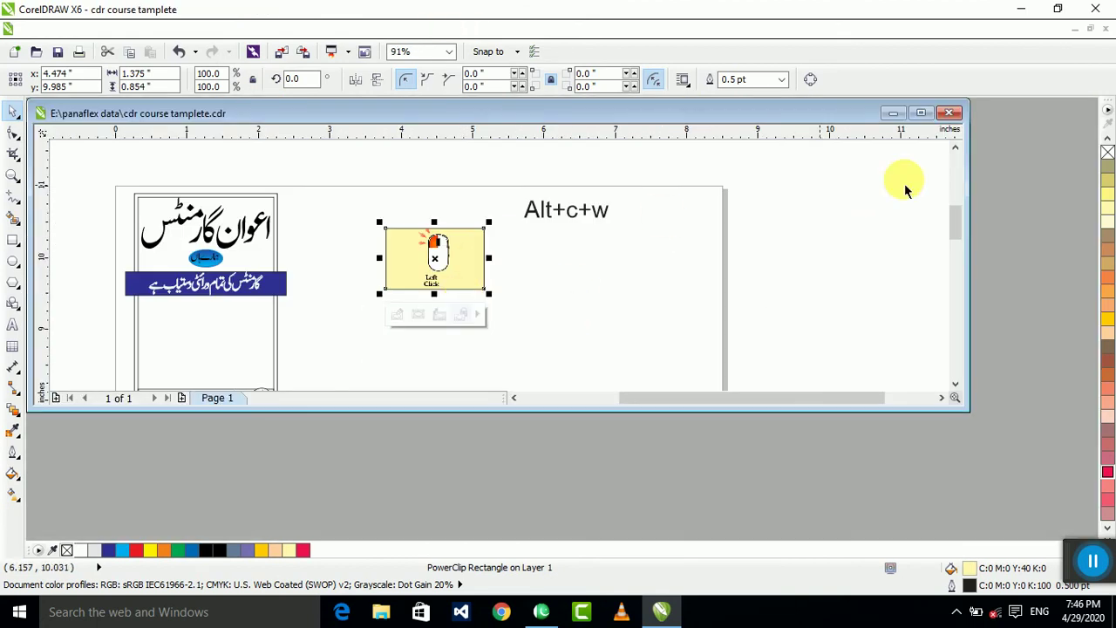
pyautogui.click(923, 114)
# - Enter the yellow PowerClip frame to edit its mouse picture, and finish editing
pyautogui.click(759, 322)
pyautogui.keyDown('ctrl'); pyautogui.click(479, 322); pyautogui.keyUp('ctrl')
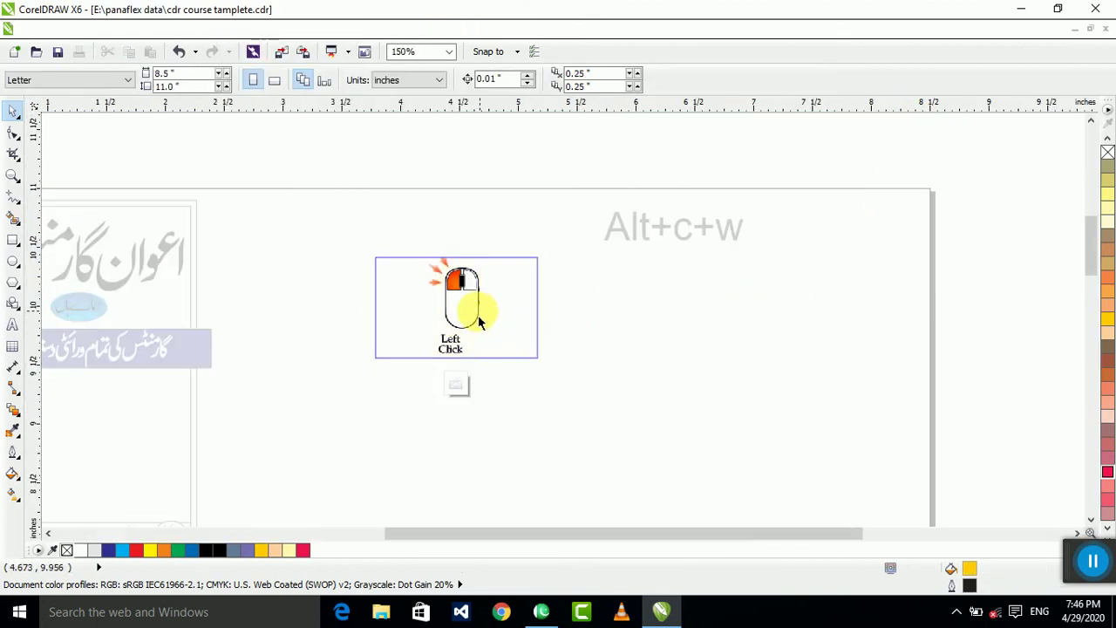
pyautogui.hotkey('alt', 'c')
pyautogui.press('w')
pyautogui.click(496, 326)
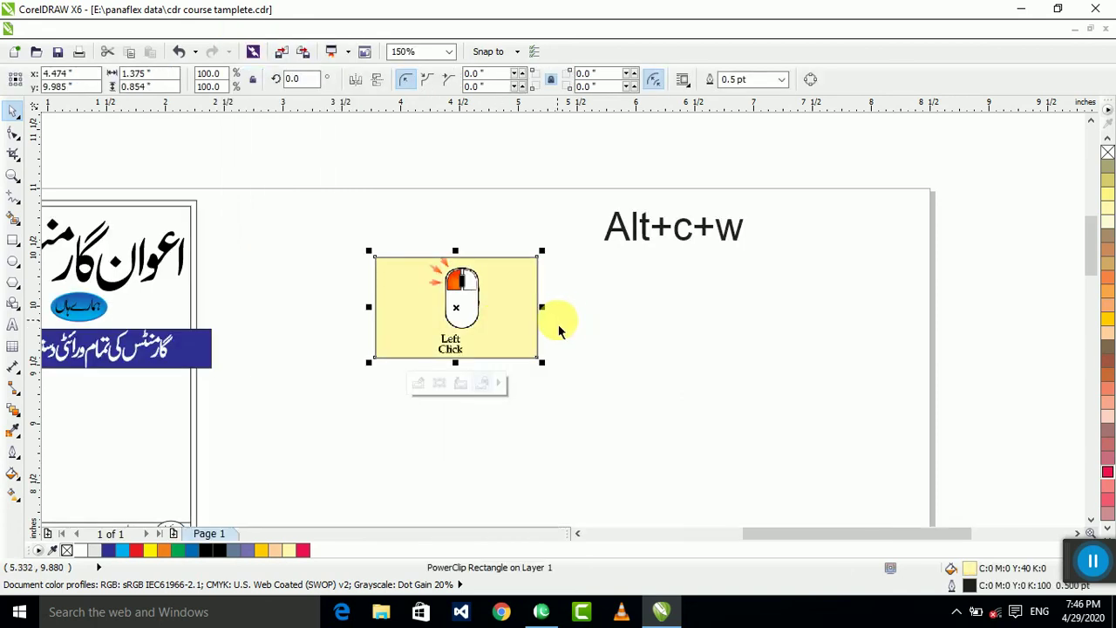
# - Open the yellow rectangle's contents with the Edit PowerClip command, shift the mouse picture sideways, and leave the editing level
pyautogui.hotkey('alt', 'c')
pyautogui.press('w')
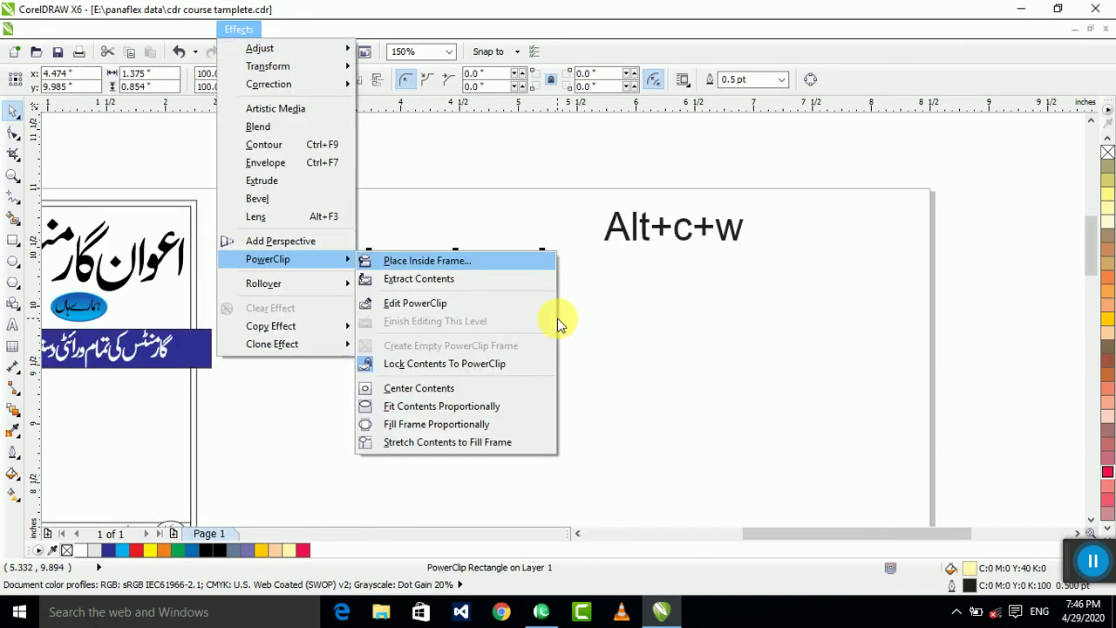
pyautogui.press('e')
pyautogui.keyDown('ctrl'); pyautogui.click(608, 363); pyautogui.keyUp('ctrl')
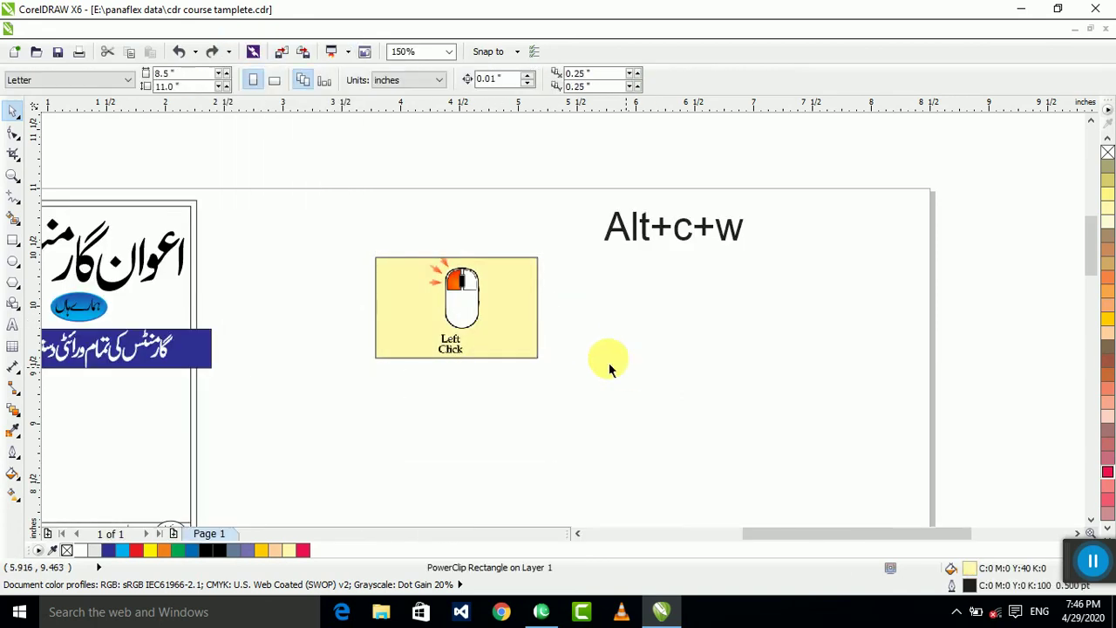
pyautogui.click(449, 302)
pyautogui.hotkey('alt', 'c')
pyautogui.press('w')
pyautogui.press('e')
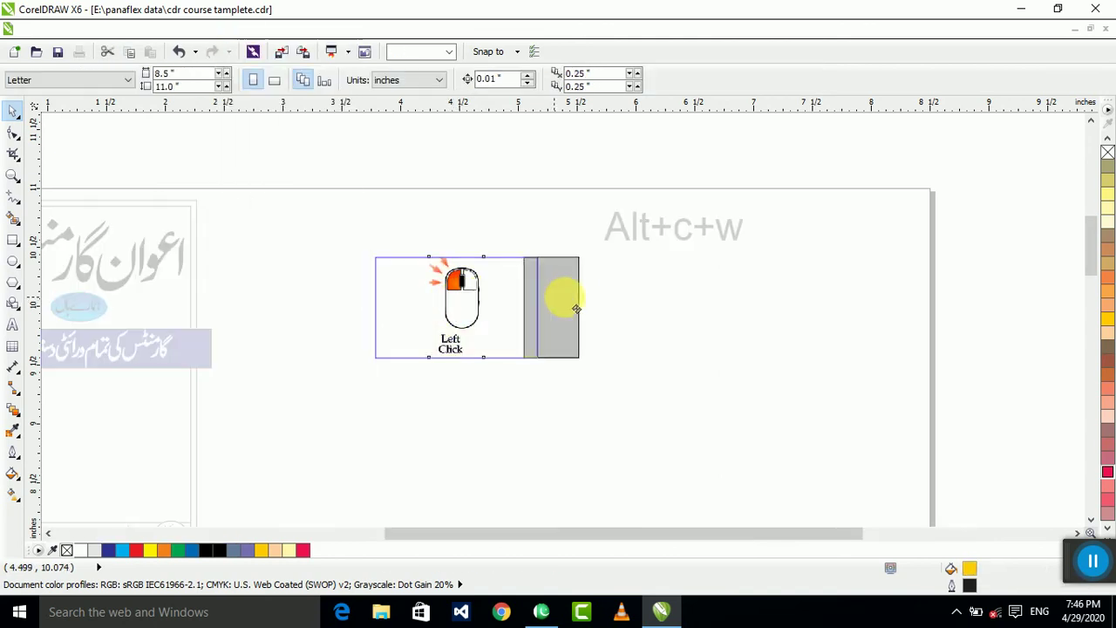
pyautogui.click(453, 390)
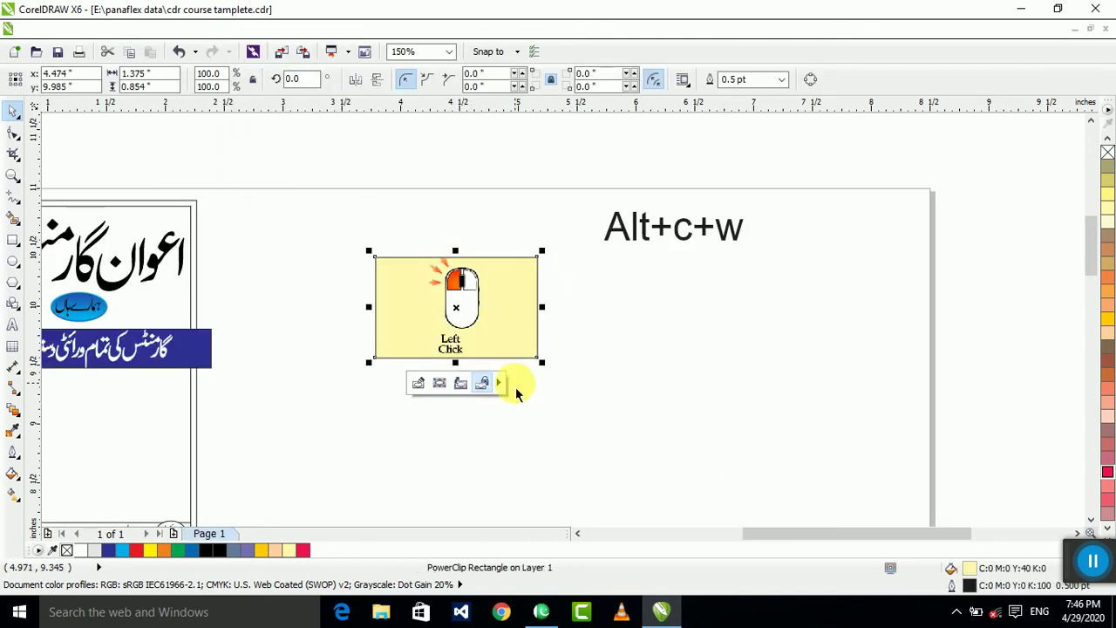
# - Bring up the yellow rectangle's PowerClip commands again, try moving the mouse picture to the right, and undo each move
pyautogui.hotkey('alt', 'c')
pyautogui.press('w')
pyautogui.press('Escape')
pyautogui.click(606, 366)
pyautogui.moveTo(480, 305); pyautogui.dragTo(590, 301)
pyautogui.hotkey('ctrl', 'z')
pyautogui.hotkey('alt', 'c')
pyautogui.press('w')
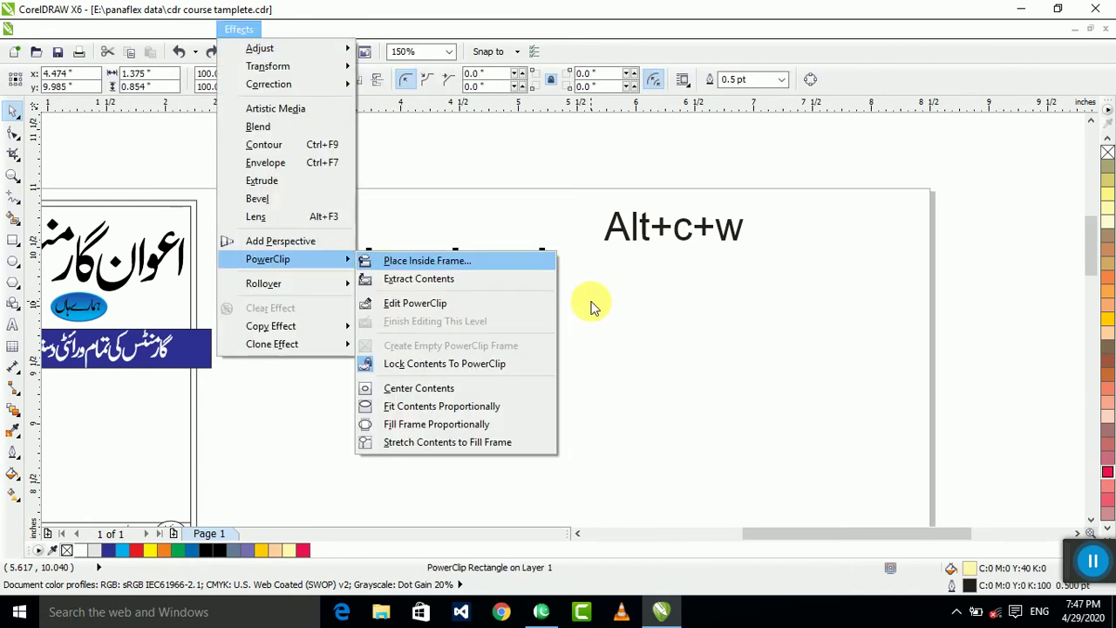
pyautogui.click(591, 303)
pyautogui.click(591, 303)
pyautogui.moveTo(441, 303); pyautogui.dragTo(520, 303)
pyautogui.hotkey('ctrl', 'z')
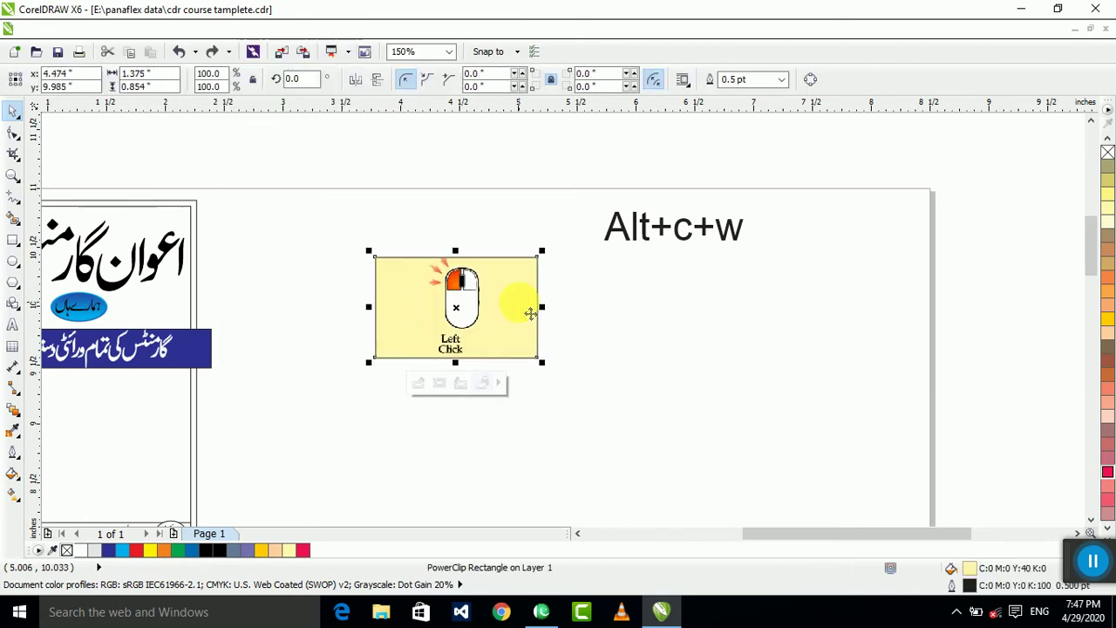
# - Try to extract the contents of the yellow PowerClip rectangle, and return to the Pick tool
pyautogui.scroll(1, 520, 302)
pyautogui.hotkey('alt', 'c')
pyautogui.press('w')
pyautogui.press('x')
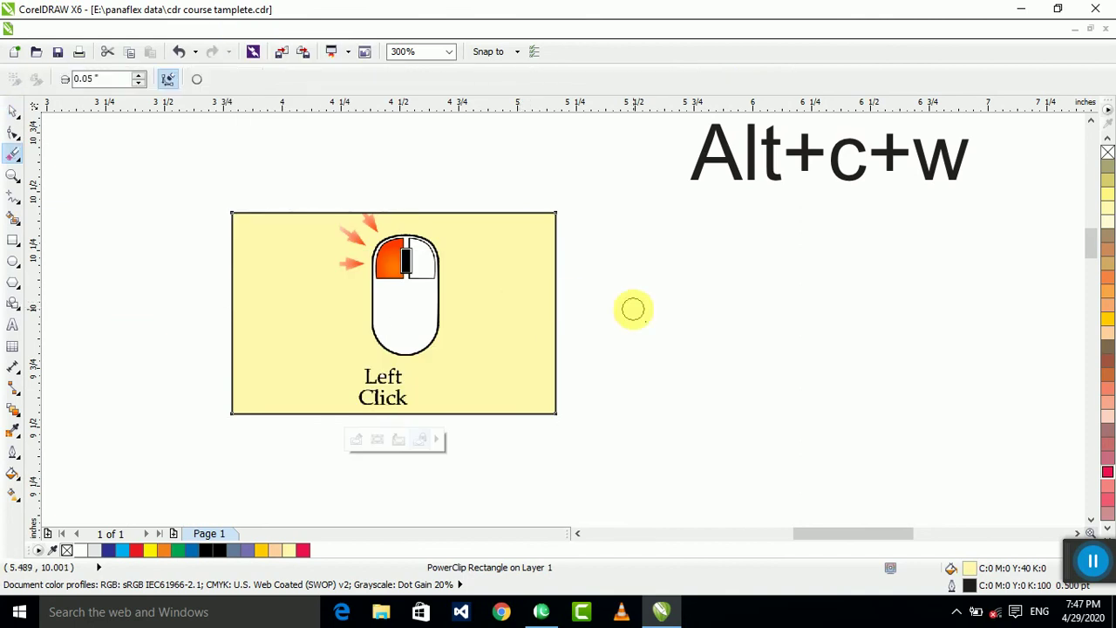
pyautogui.click(15, 113)
pyautogui.rightClick(421, 340)
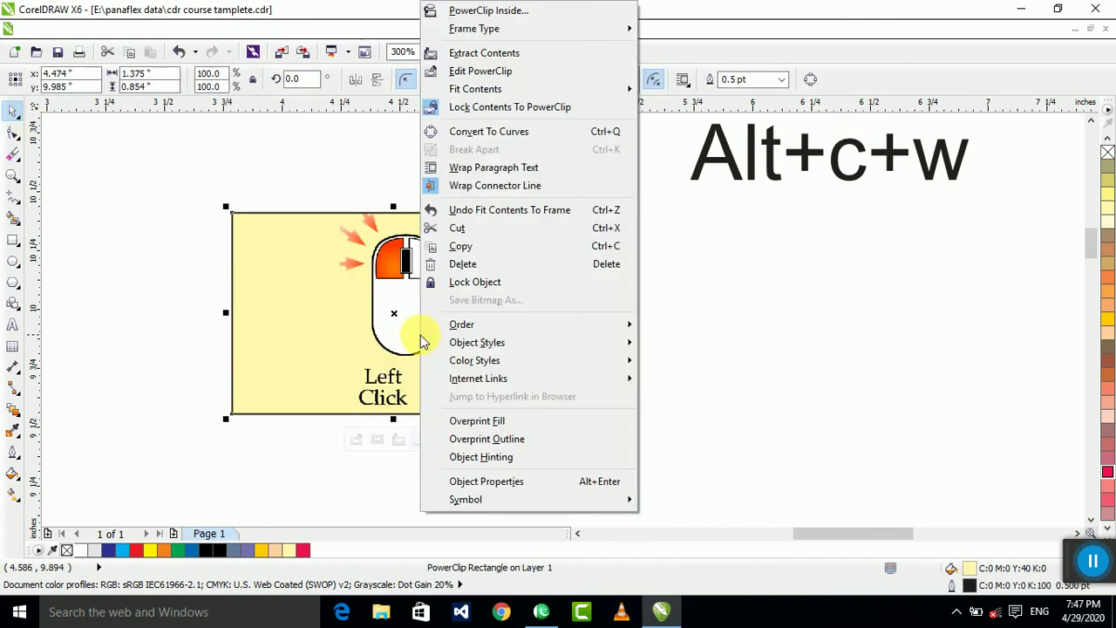
pyautogui.click(867, 341)
# - Extract the mouse picture from the yellow PowerClip rectangle, undo the extraction, and deselect everything
pyautogui.hotkey('alt', 'c')
pyautogui.press('w')
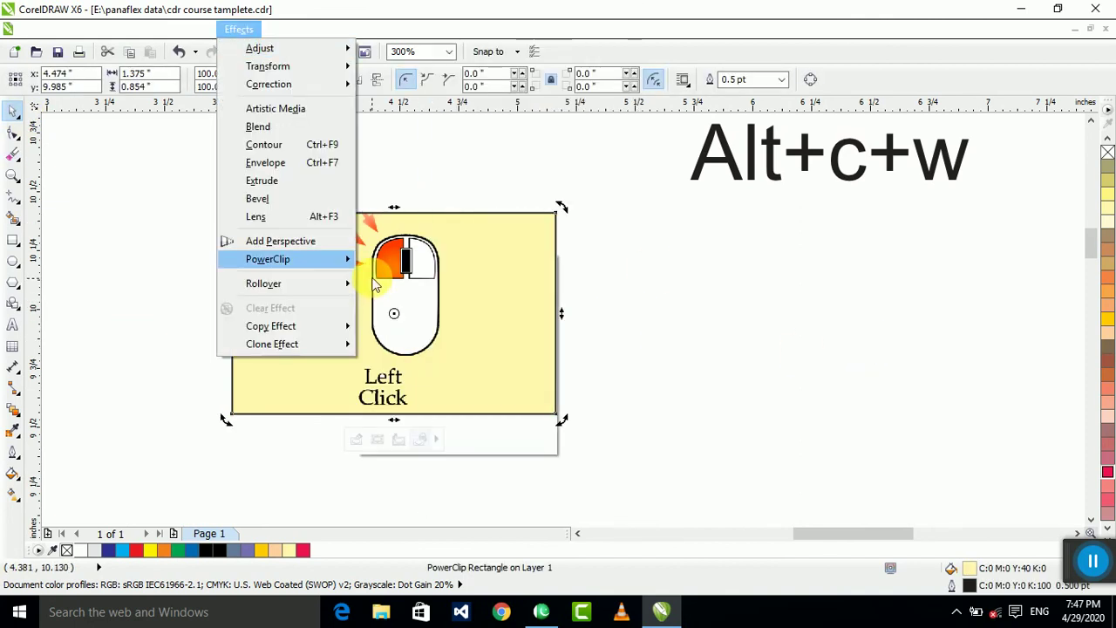
pyautogui.click(419, 279)
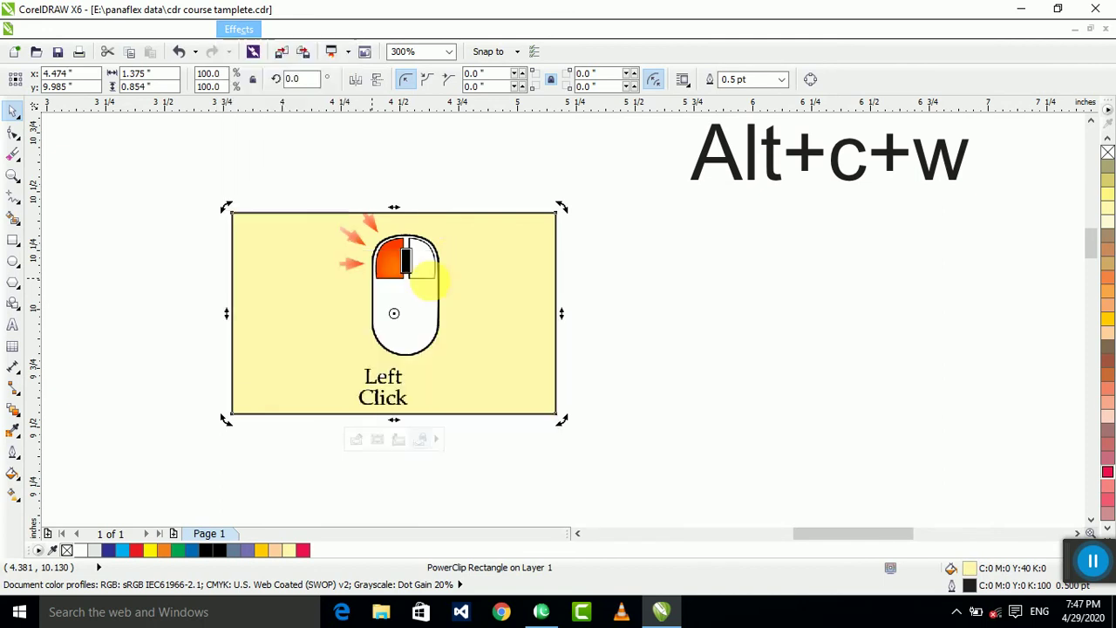
pyautogui.scroll(-1, 521, 323)
pyautogui.click(637, 321)
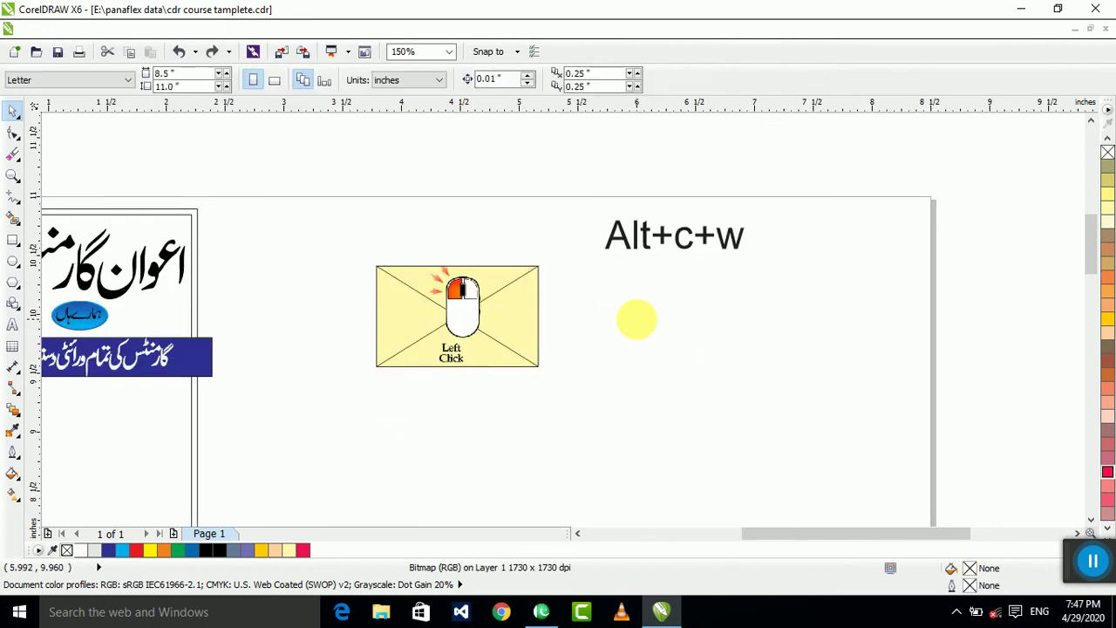
pyautogui.hotkey('ctrl', 'z')
pyautogui.click(636, 323)
# - Review the PowerClip Inside option among the commands available for the yellow rectangle, and close the list
pyautogui.scroll(-1, 509, 290)
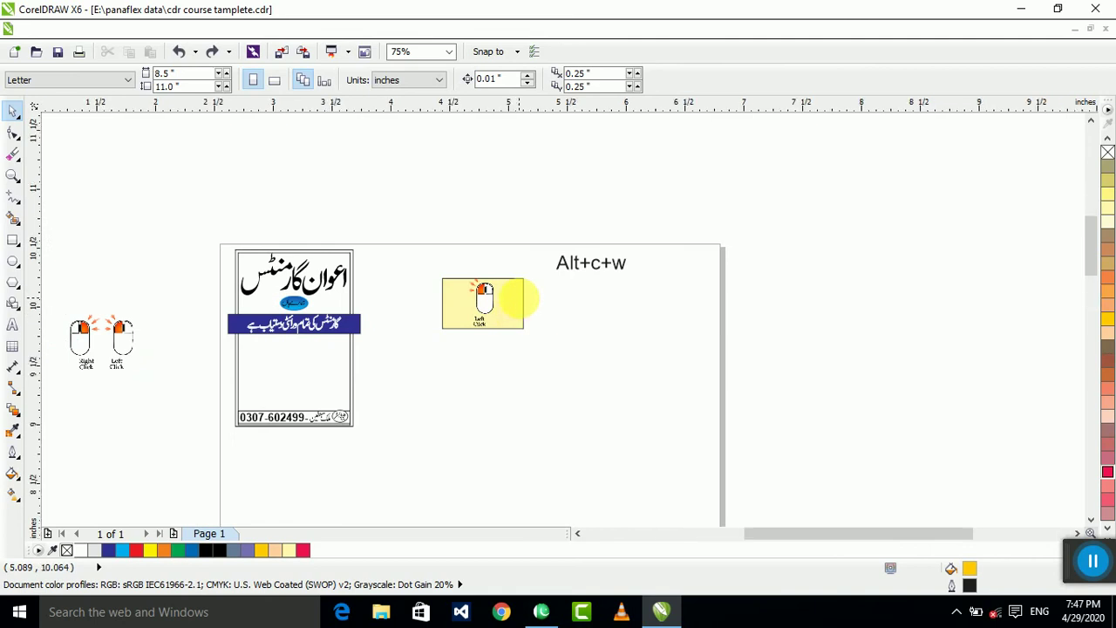
pyautogui.scroll(2, 515, 305)
pyautogui.click(516, 301)
pyautogui.rightClick(517, 301)
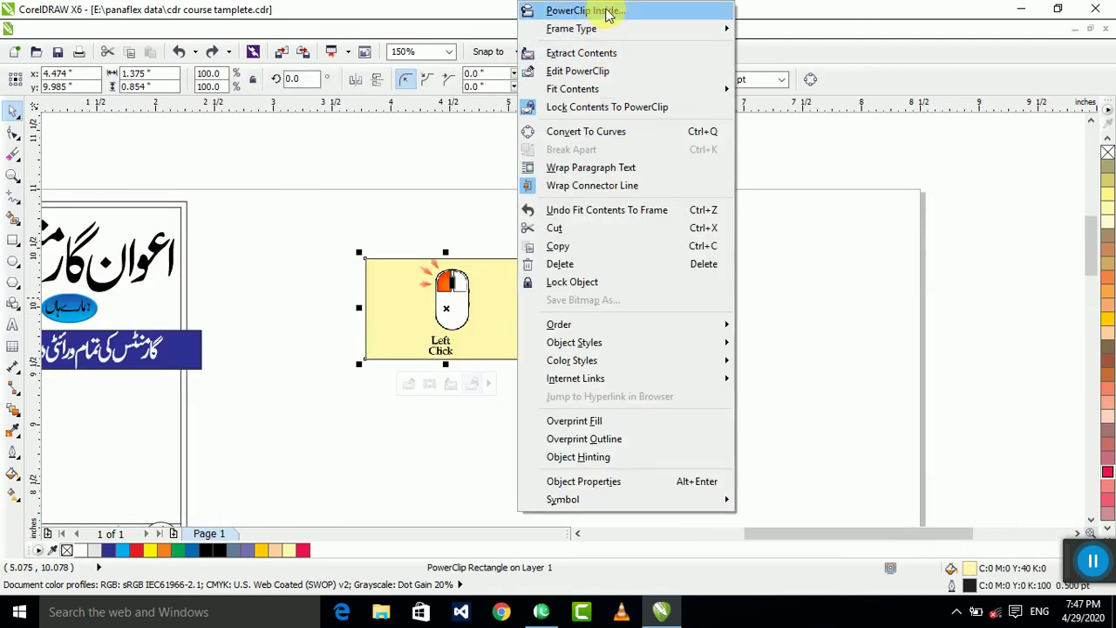
pyautogui.click(825, 283)
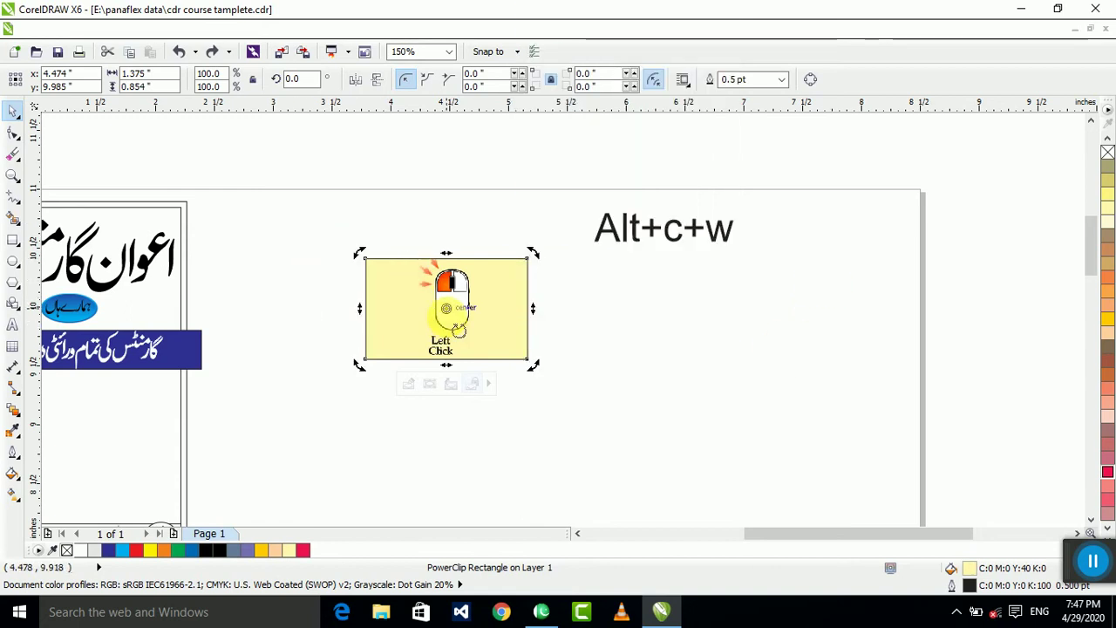
# - Delete the yellow PowerClip rectangle and move the "Alt+c+w" text left, closer to the garments banner
pyautogui.press('Delete')
pyautogui.click(614, 235)
pyautogui.click(568, 245)
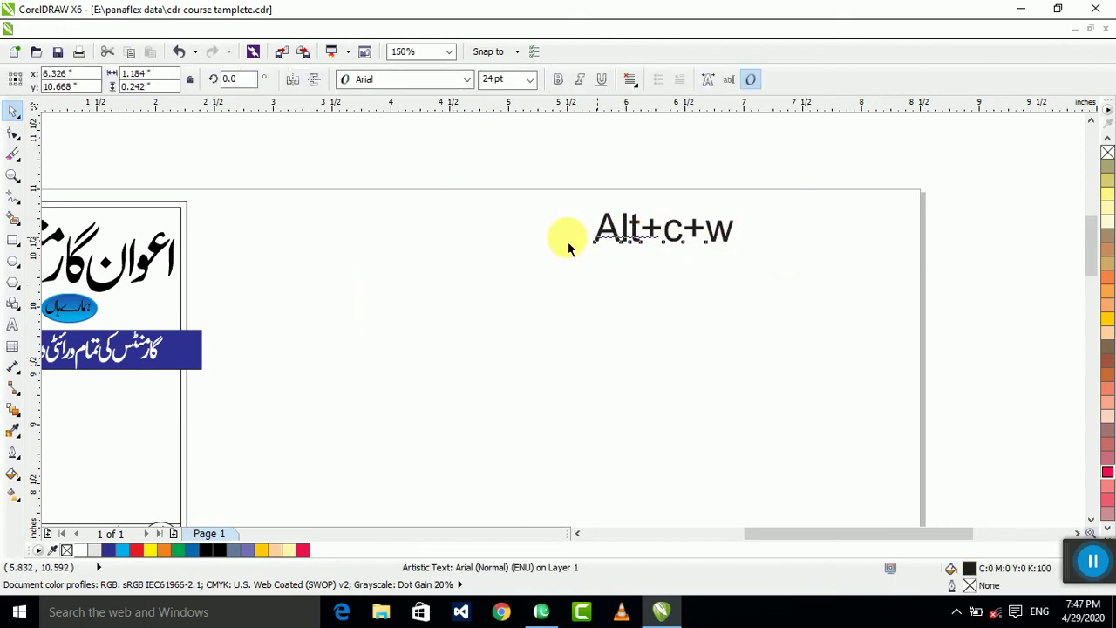
pyautogui.moveTo(693, 243); pyautogui.dragTo(451, 246)
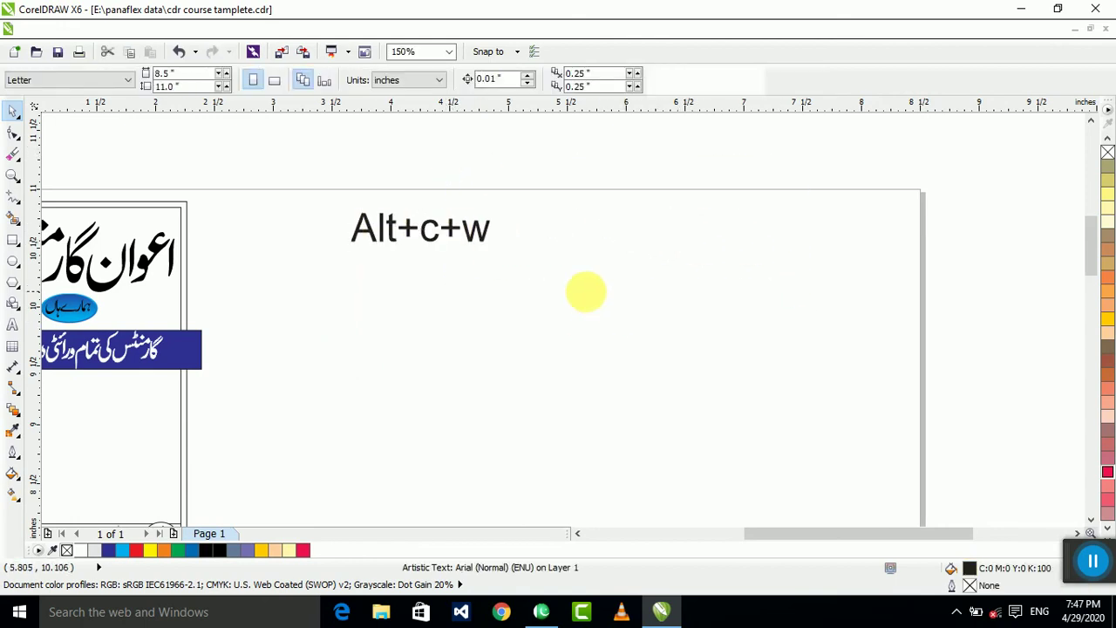
pyautogui.click(585, 291)
# - Bring the Left Click mouse picture onto the page below the text and draw a rectangle about 1.31 × 1.20 in over it
pyautogui.scroll(-2, 585, 291)
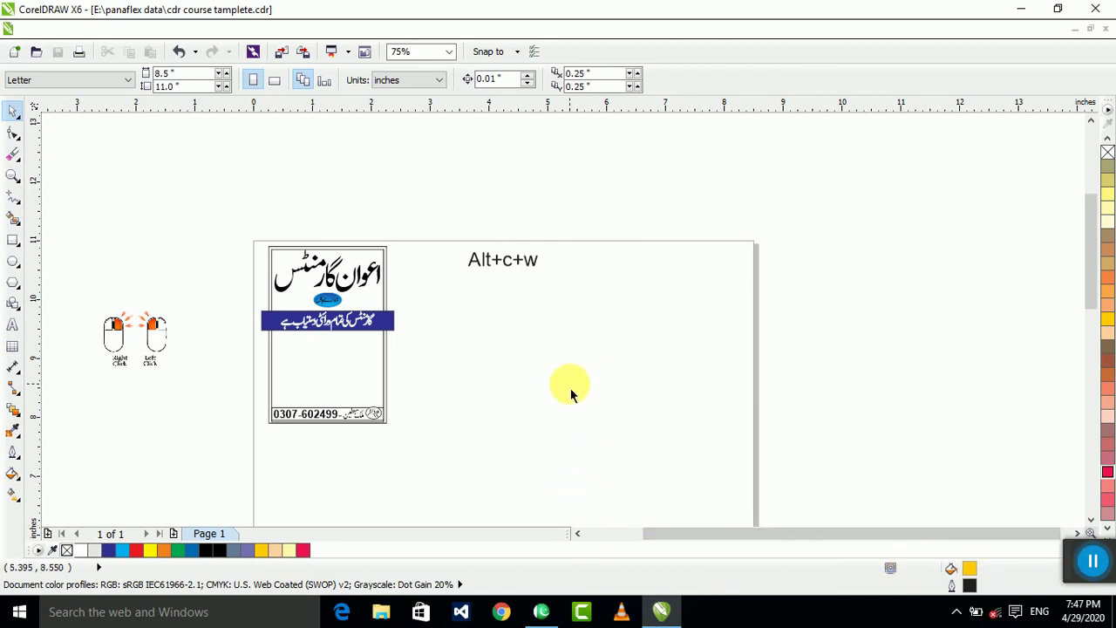
pyautogui.moveTo(147, 329); pyautogui.dragTo(583, 338)
pyautogui.scroll(2, 620, 336)
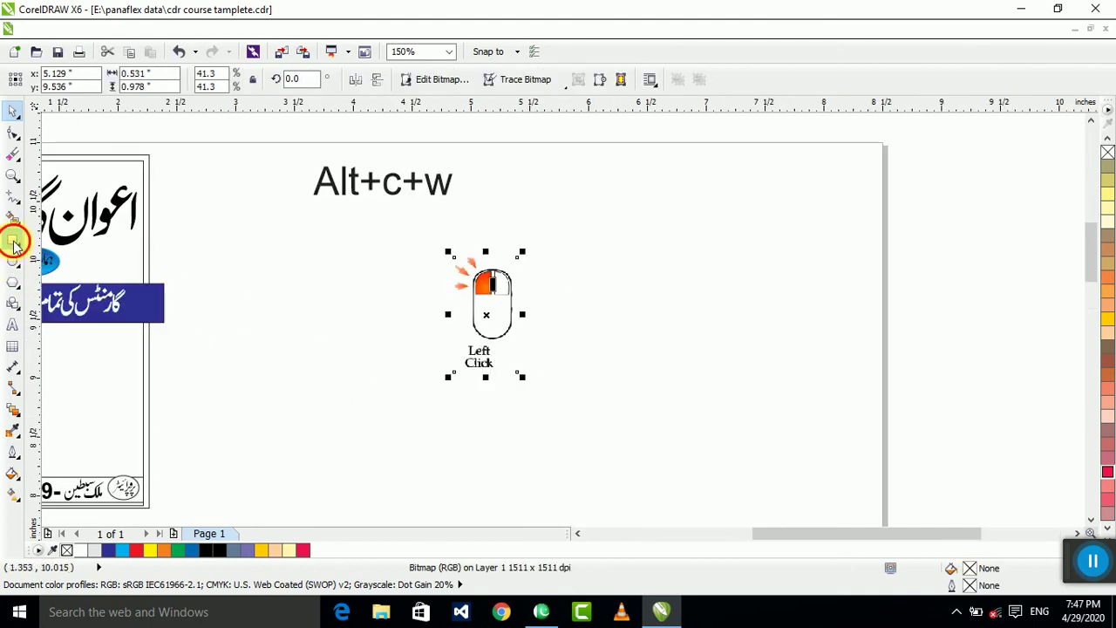
pyautogui.click(13, 239)
pyautogui.moveTo(397, 255); pyautogui.dragTo(554, 399)
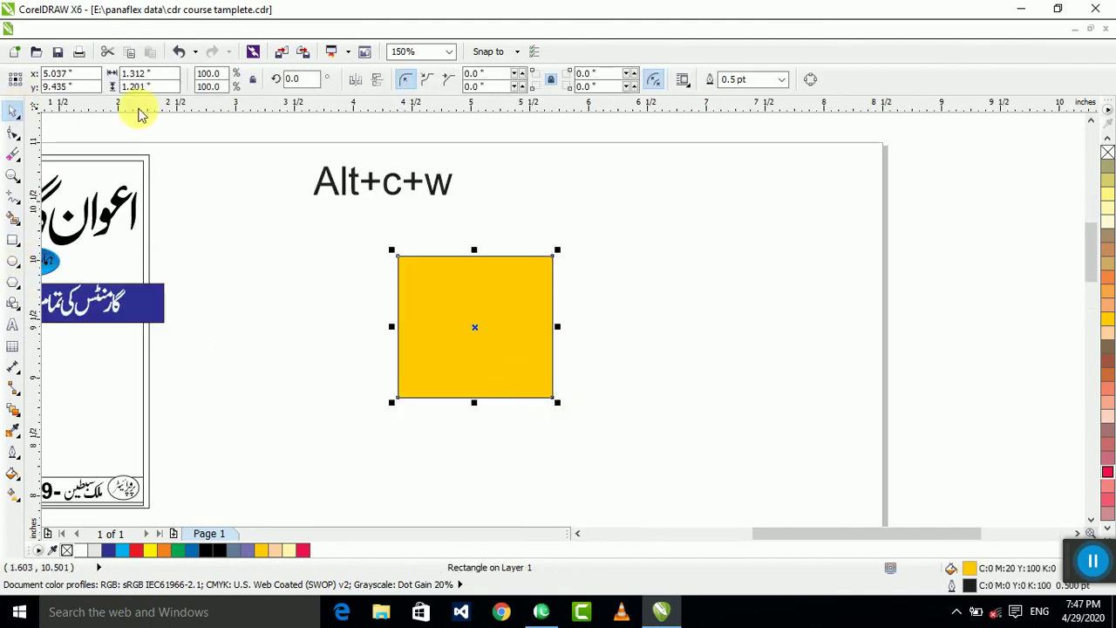
# - Switch to File Explorer, search This PC for "backg", and open the Backgrounds folder
pyautogui.click(1021, 9)
pyautogui.doubleClick(30, 26)
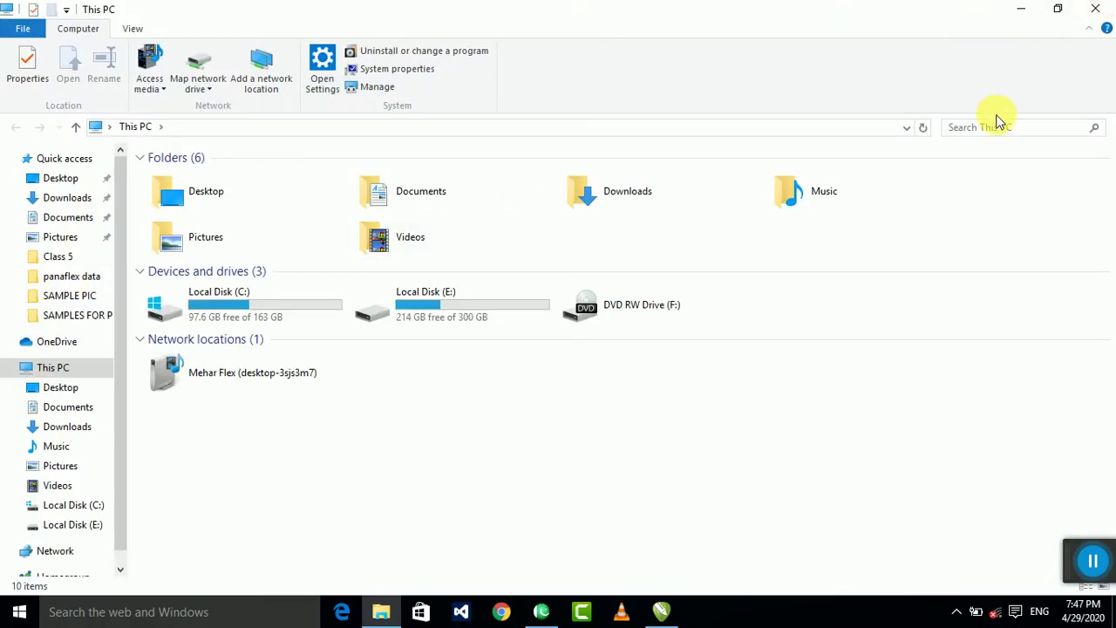
pyautogui.click(999, 125)
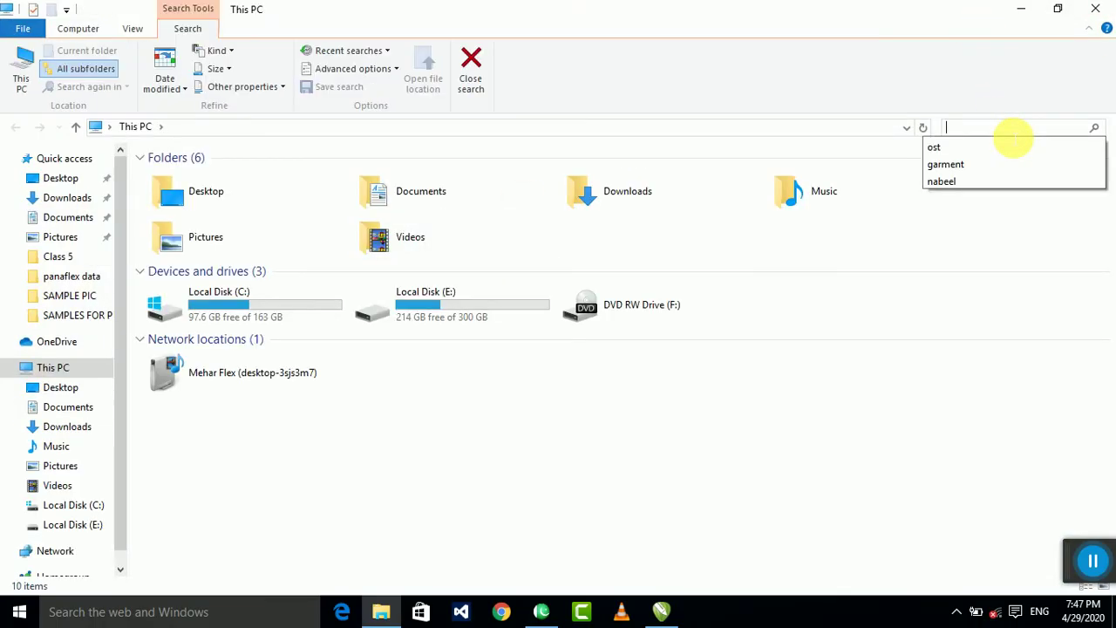
pyautogui.write('backg')
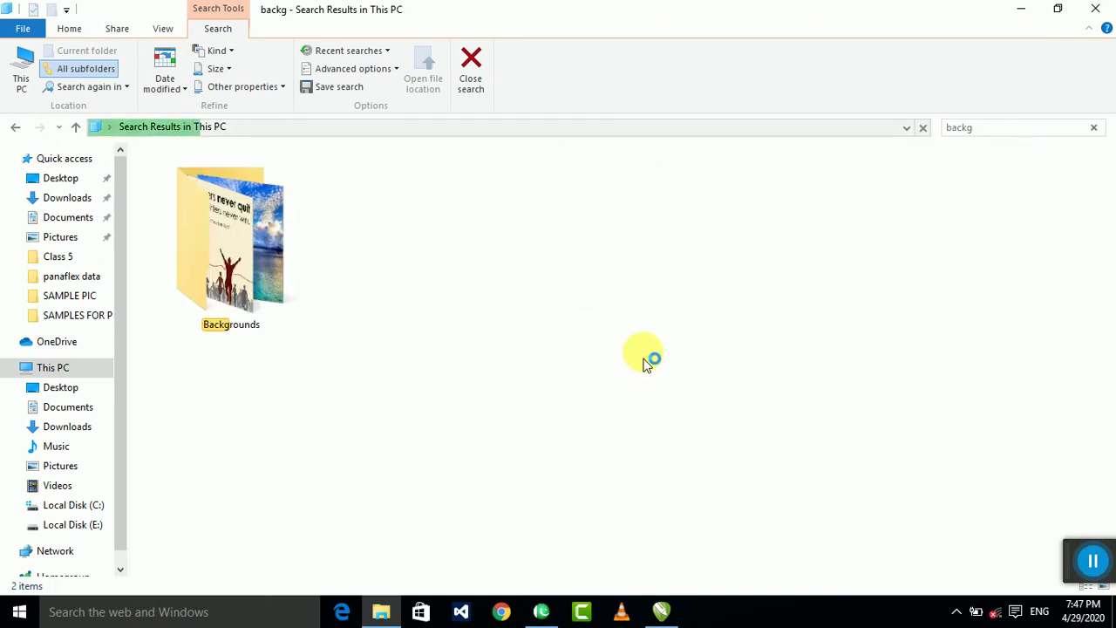
pyautogui.doubleClick(216, 268)
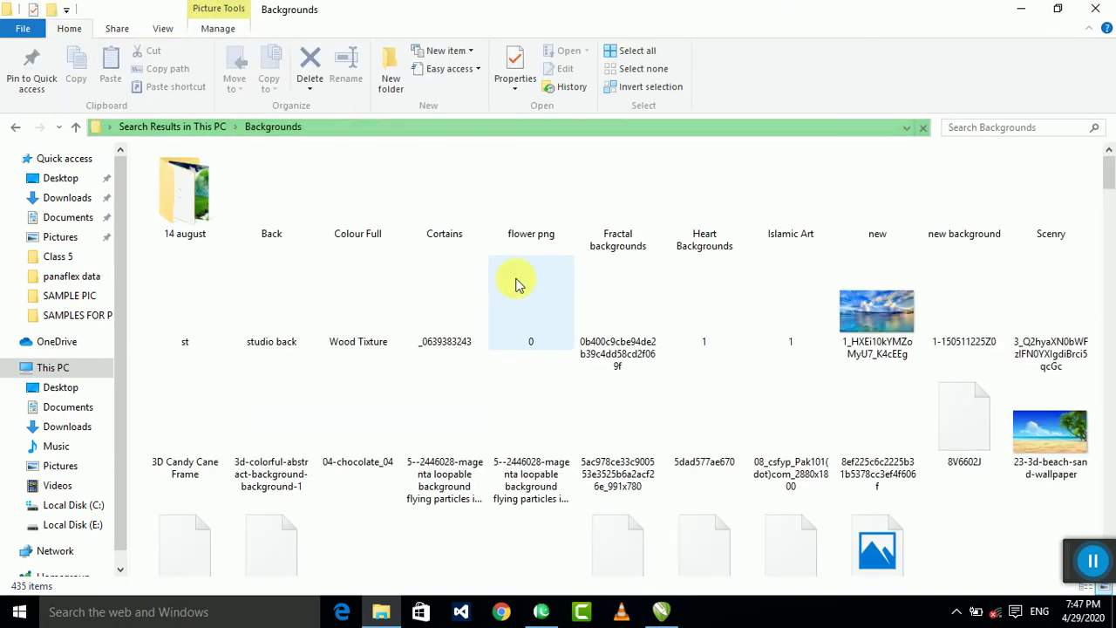
# - Bring the ocean-and-clouds picture into the CorelDRAW page, scale it down to about 2.01 × 1.13 in, and place it below the rectangle
pyautogui.moveTo(876, 309); pyautogui.dragTo(625, 311)
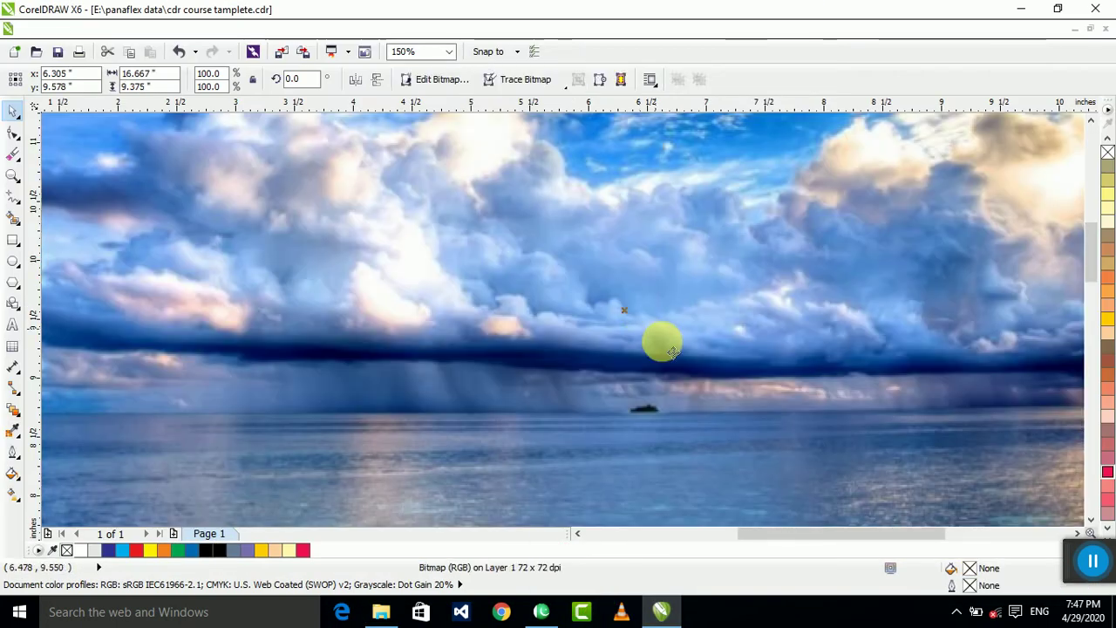
pyautogui.scroll(-2, 658, 339)
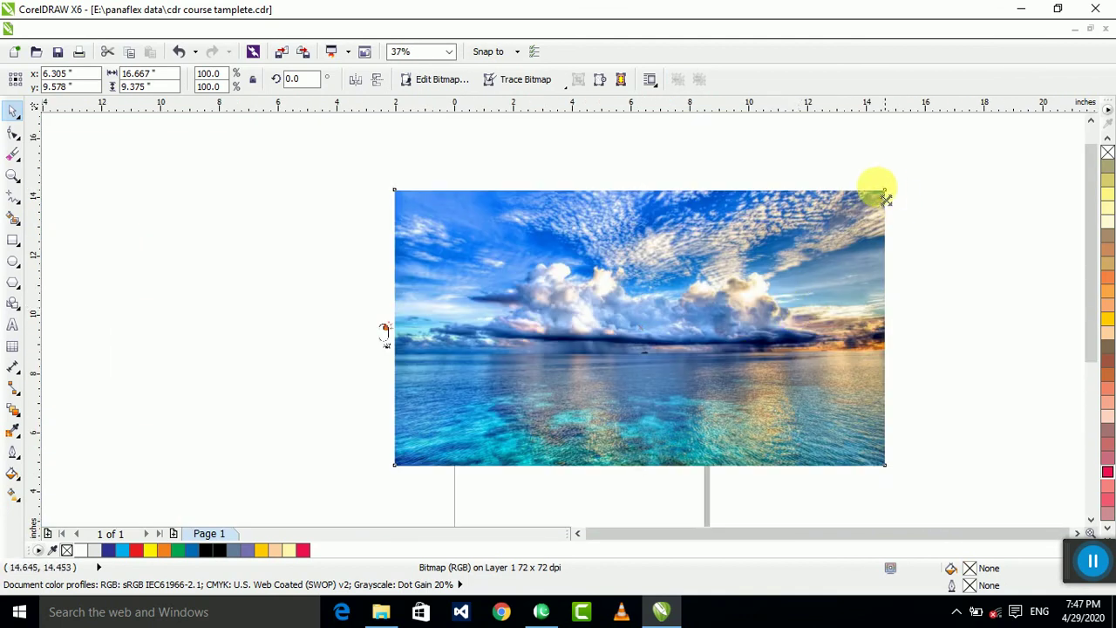
pyautogui.moveTo(885, 190); pyautogui.dragTo(728, 276)
pyautogui.scroll(1, 635, 292)
pyautogui.moveTo(817, 261); pyautogui.dragTo(707, 323)
pyautogui.moveTo(663, 364); pyautogui.dragTo(613, 465)
pyautogui.hotkey('shift', 'F2')
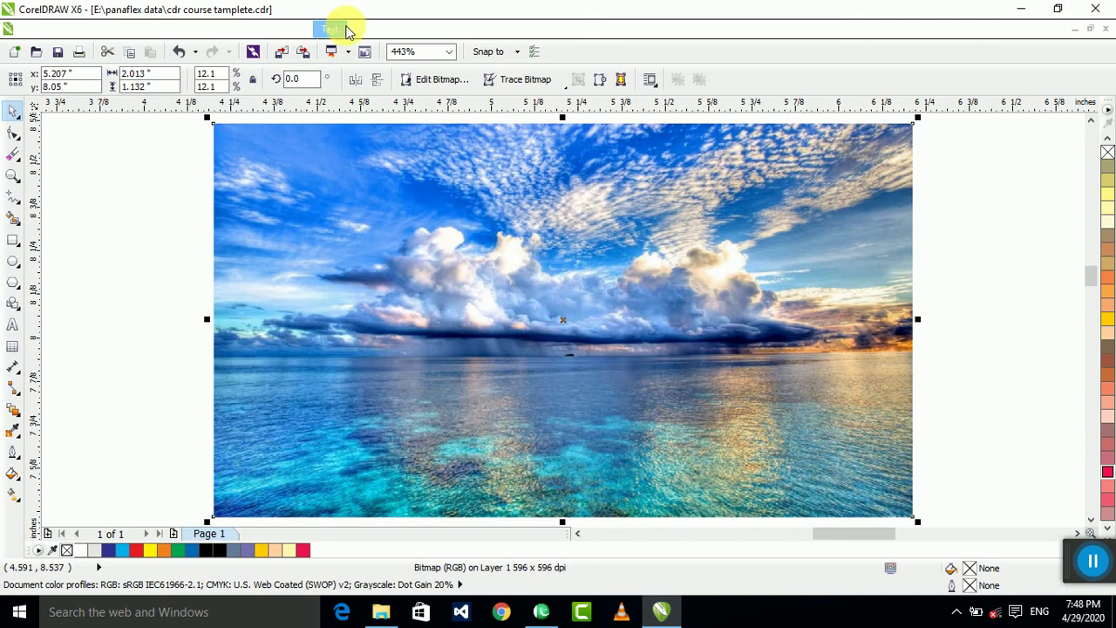
# - Preview a 9-pixel Gaussian Blur on the ocean-and-clouds picture and cancel the effect
pyautogui.click(347, 31)
pyautogui.moveTo(273, 33)
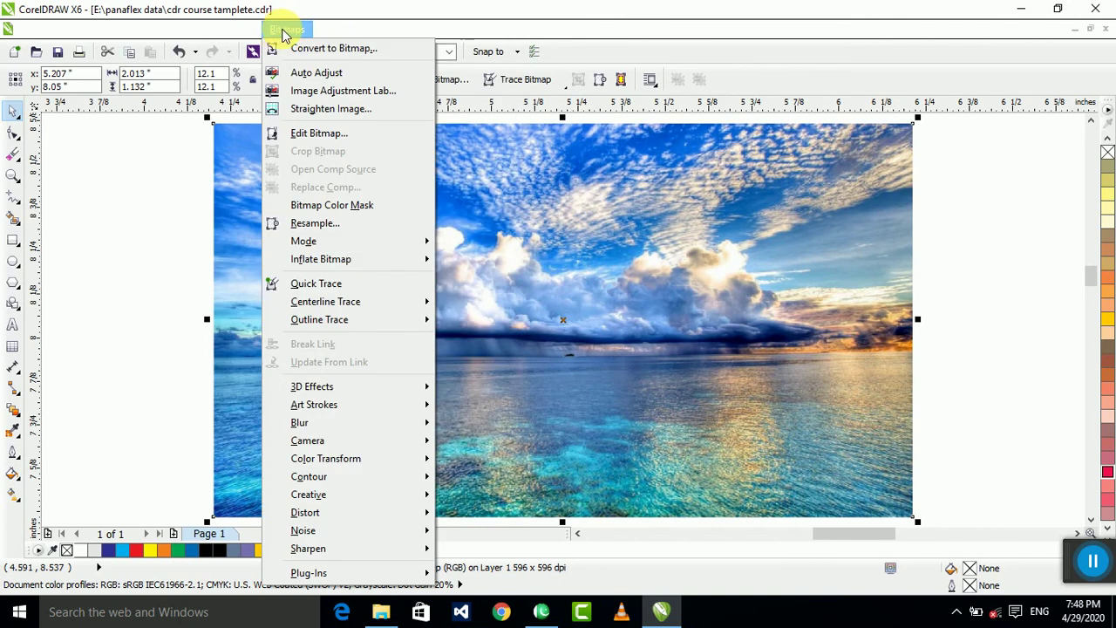
pyautogui.moveTo(374, 430)
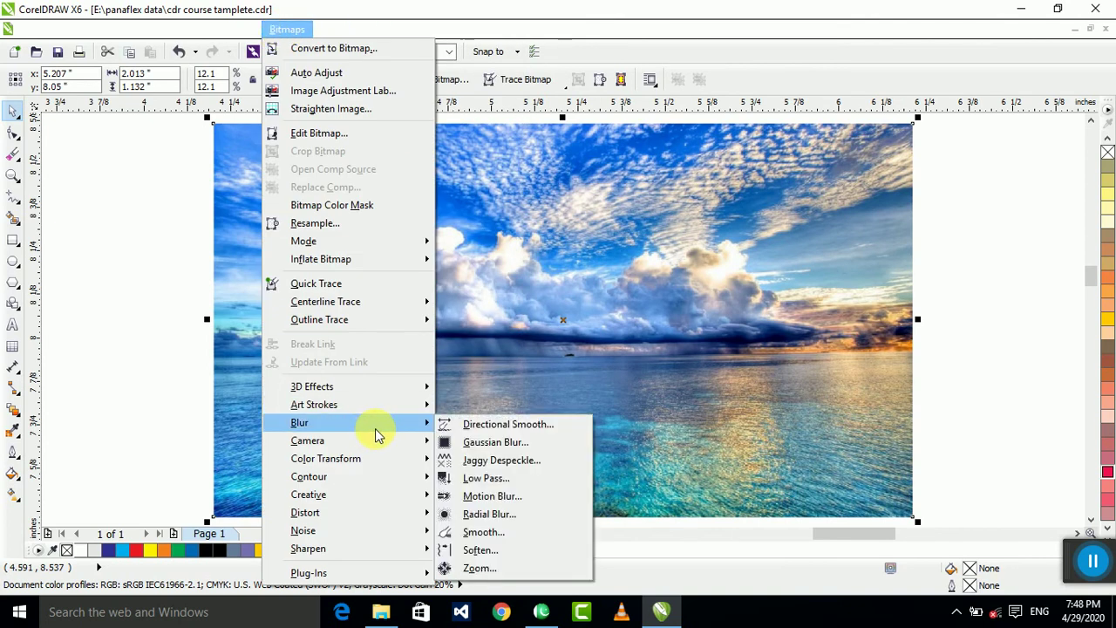
pyautogui.click(530, 442)
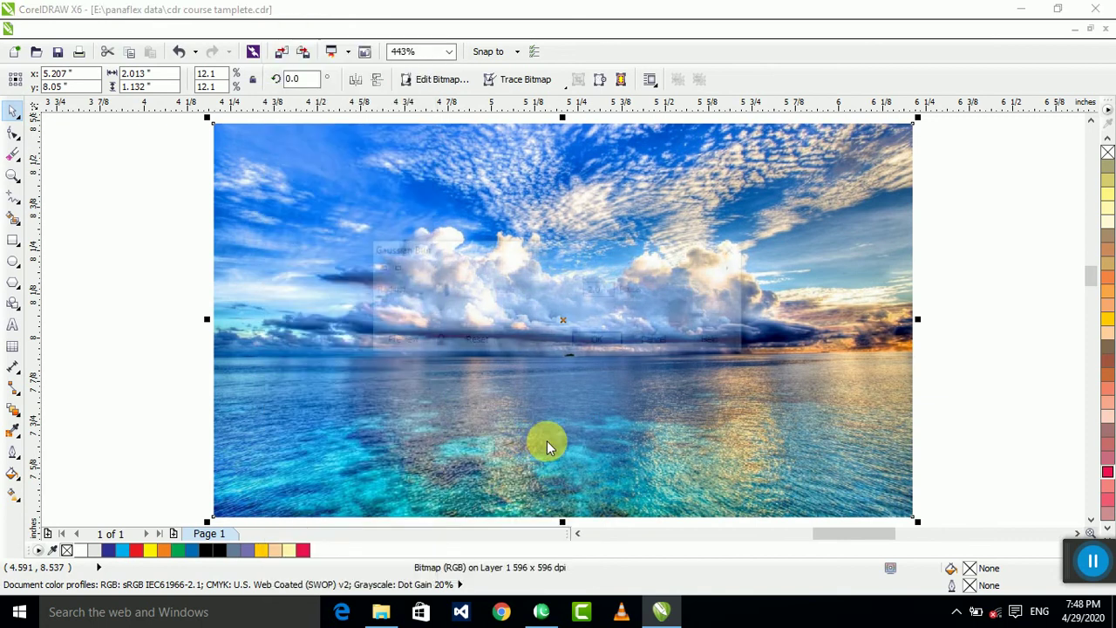
pyautogui.click(397, 341)
pyautogui.click(474, 293)
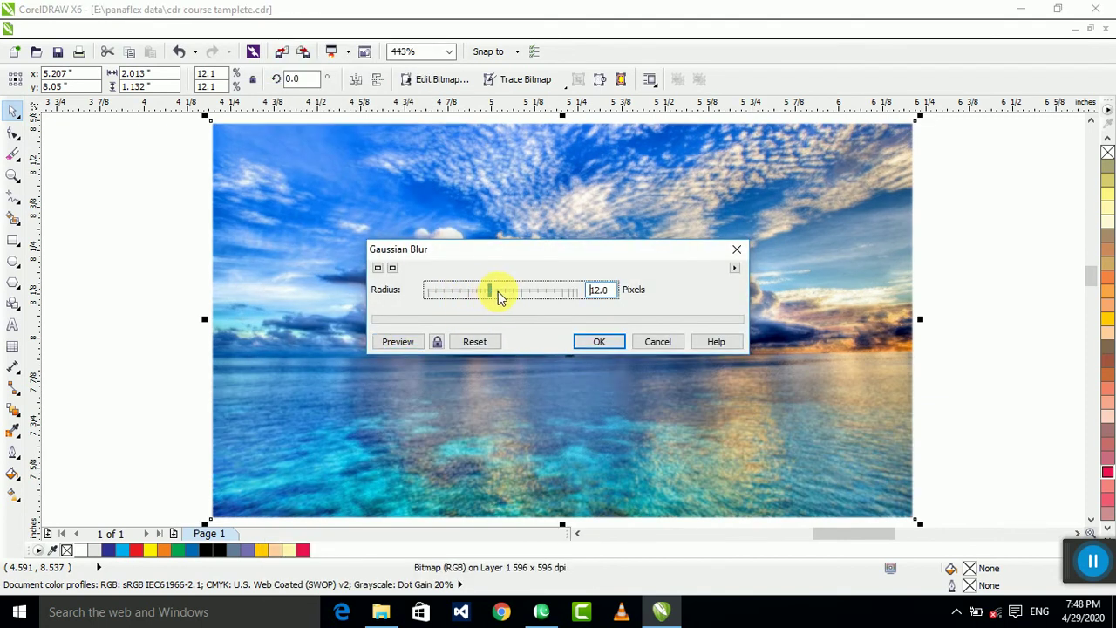
pyautogui.click(417, 343)
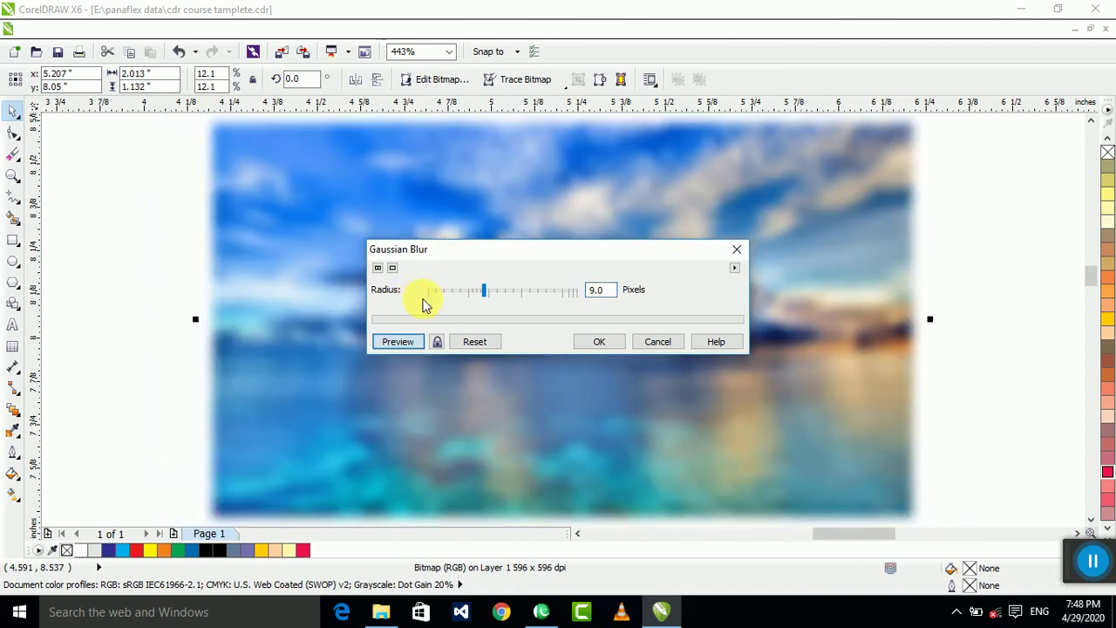
pyautogui.moveTo(479, 257); pyautogui.dragTo(781, 388)
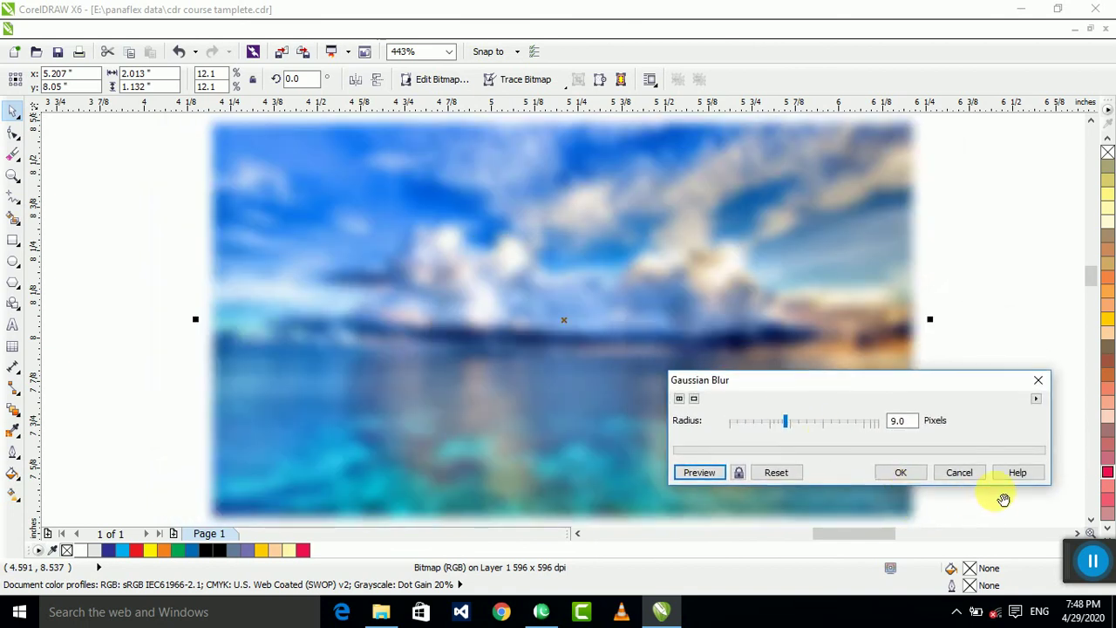
pyautogui.click(967, 481)
# - Select the yellow rectangle together with the ocean-and-clouds picture and align their centres both horizontally and vertically
pyautogui.scroll(-4, 374, 287)
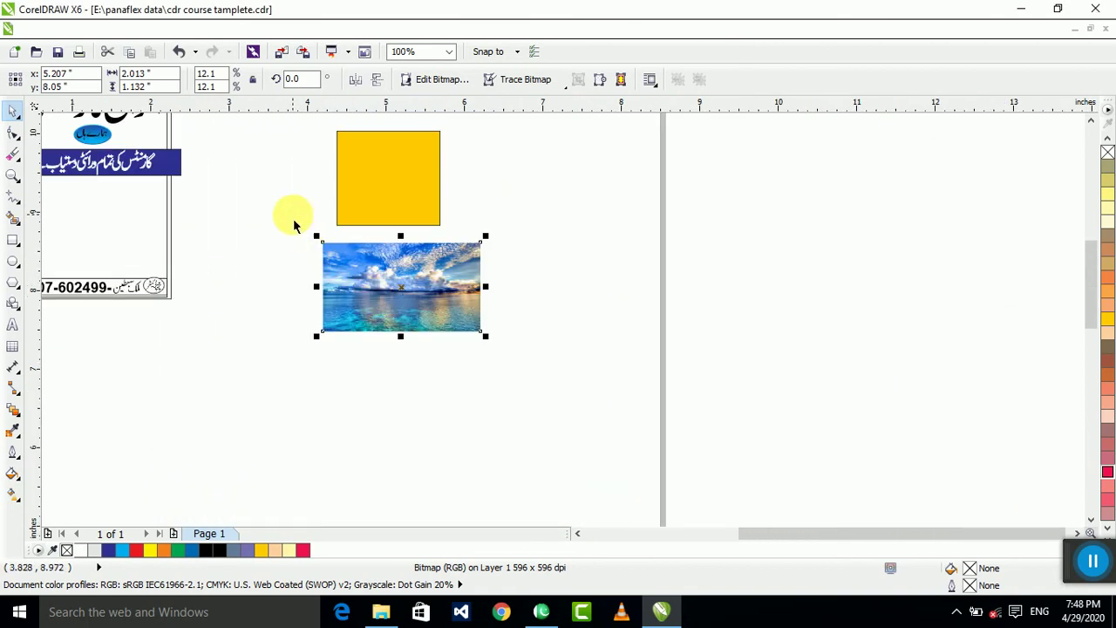
pyautogui.scroll(2, 349, 249)
pyautogui.scroll(-2, 423, 337)
pyautogui.moveTo(654, 456); pyautogui.dragTo(316, 149)
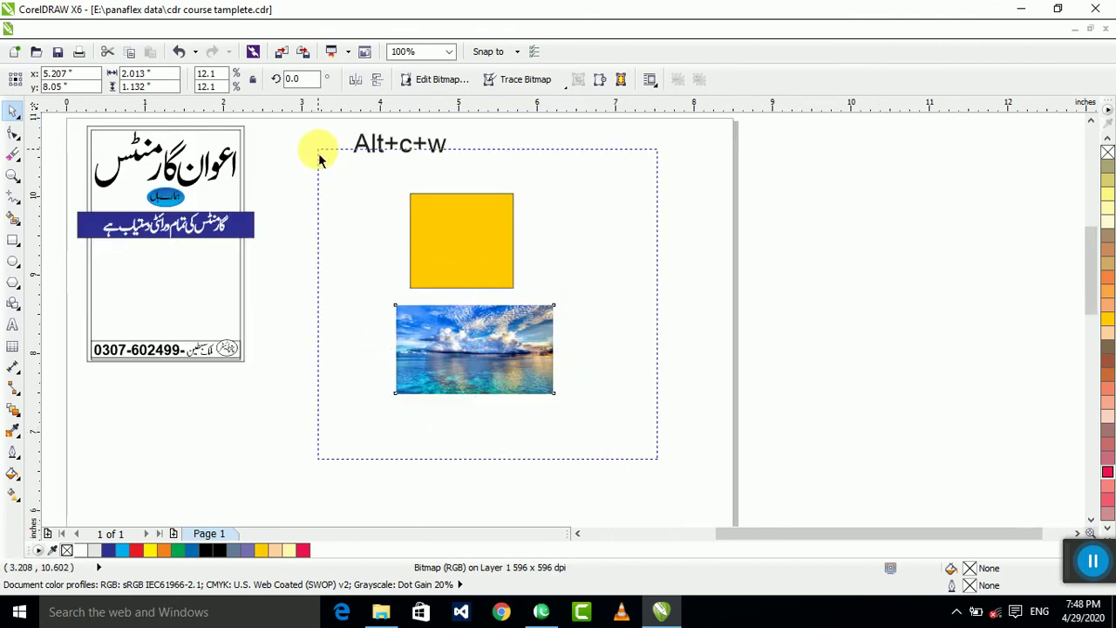
pyautogui.press('e')
pyautogui.click(628, 311)
pyautogui.moveTo(654, 374); pyautogui.dragTo(655, 379)
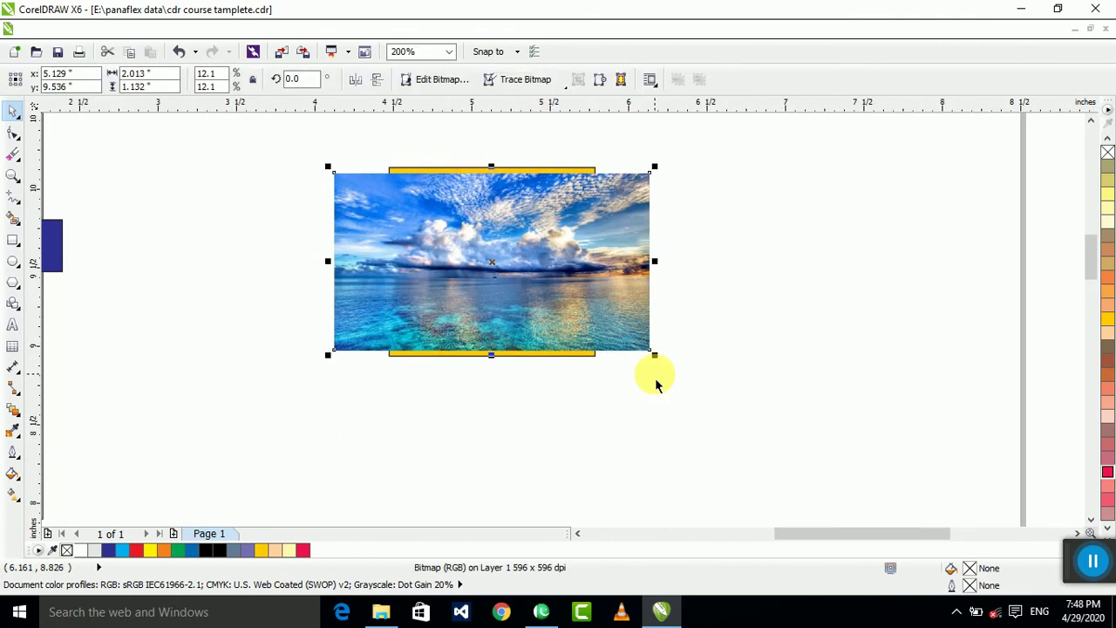
# - Delete the ocean-and-clouds picture and the yellow rectangle covering the Left Click mouse picture
pyautogui.press('Delete')
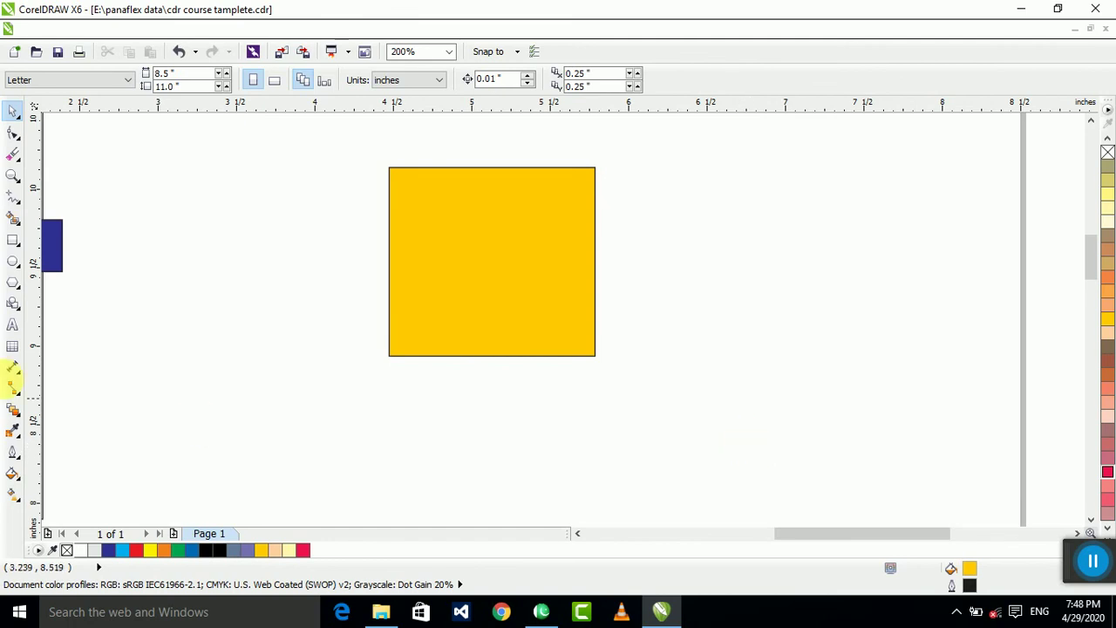
pyautogui.click(516, 296)
pyautogui.press('Delete')
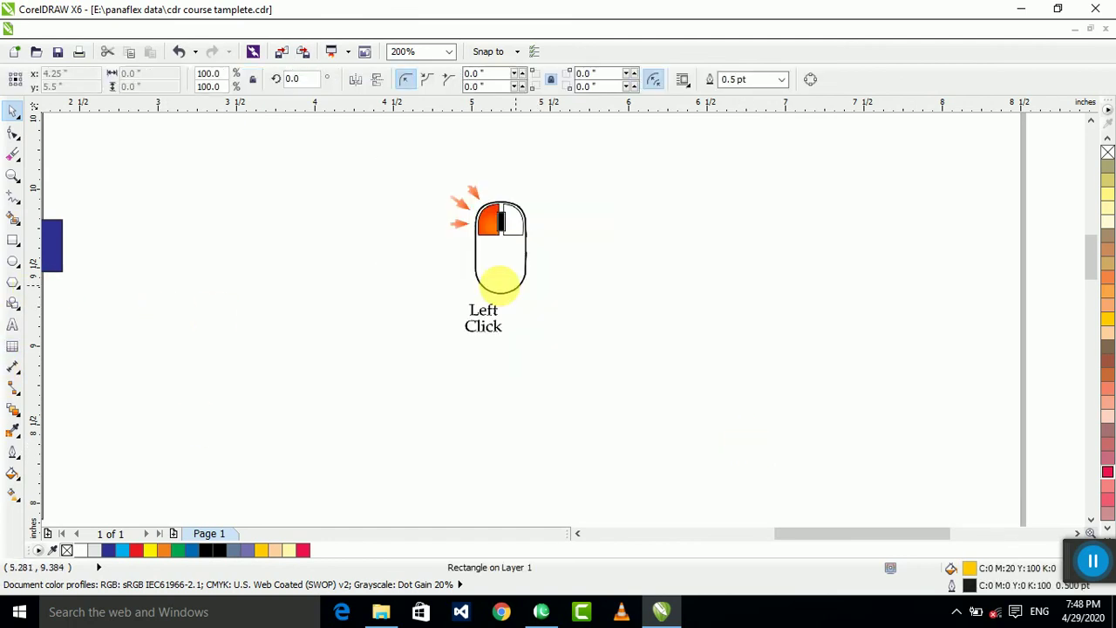
# - Draw an ellipse about 1.02 × 0.97 in beside the mouse picture and add the text "Grafix wali sarkar" above it
pyautogui.click(16, 261)
pyautogui.moveTo(691, 279); pyautogui.dragTo(863, 442)
pyautogui.click(12, 328)
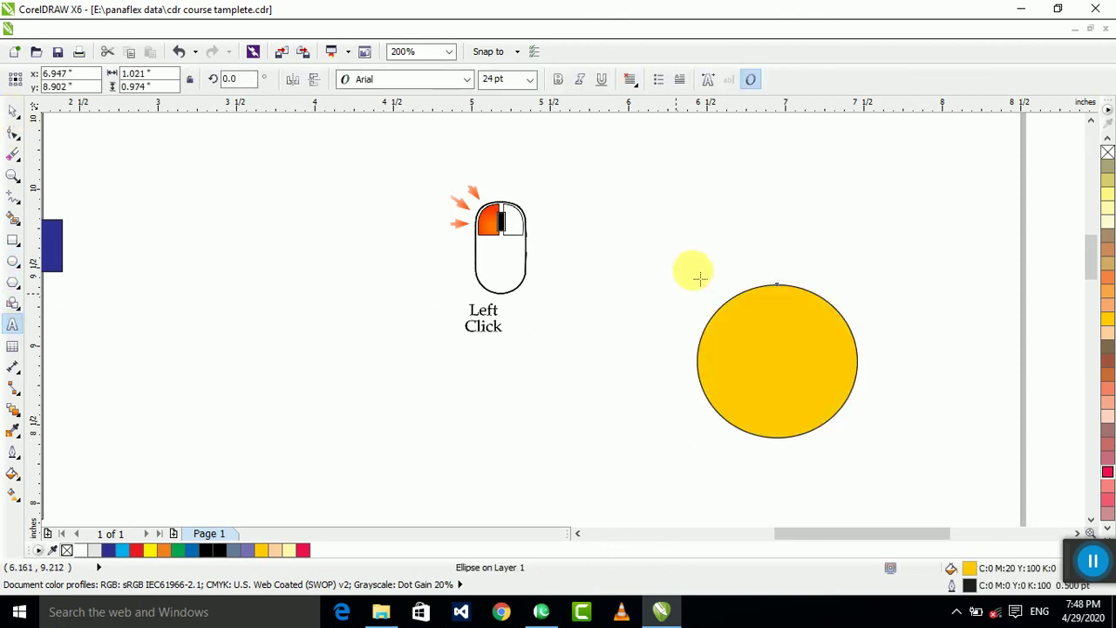
pyautogui.click(700, 246)
pyautogui.write('mali')
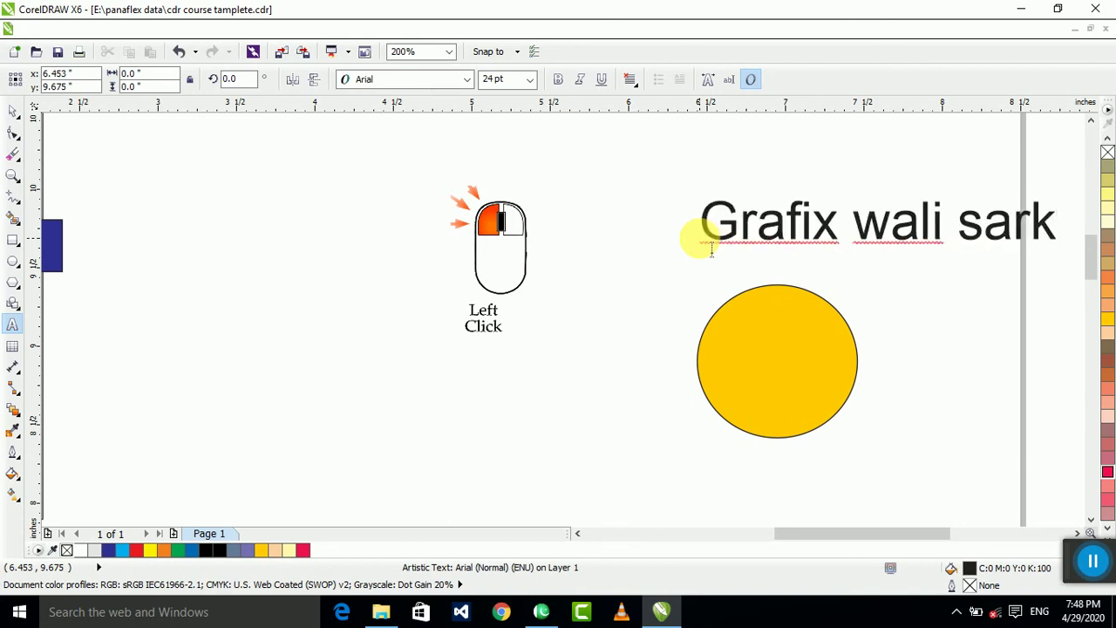
pyautogui.write('kar')
pyautogui.press('Escape')
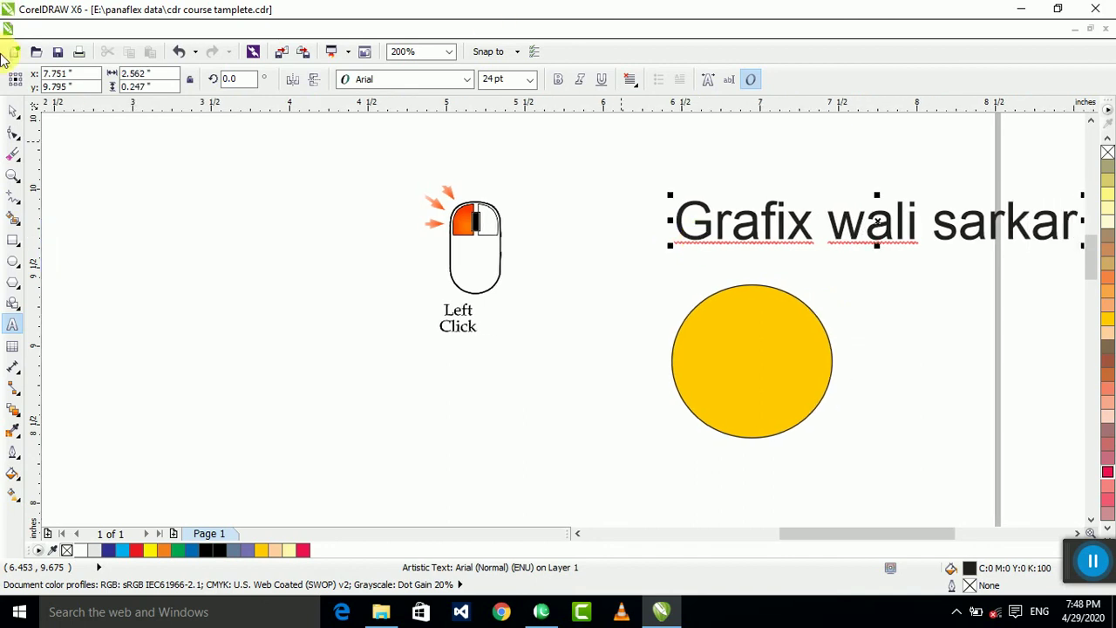
# - Scale the "Grafix wali sarkar" text down to about 1.90 in wide and centre it horizontally above the yellow ellipse
pyautogui.click(7, 116)
pyautogui.moveTo(669, 246); pyautogui.dragTo(723, 249)
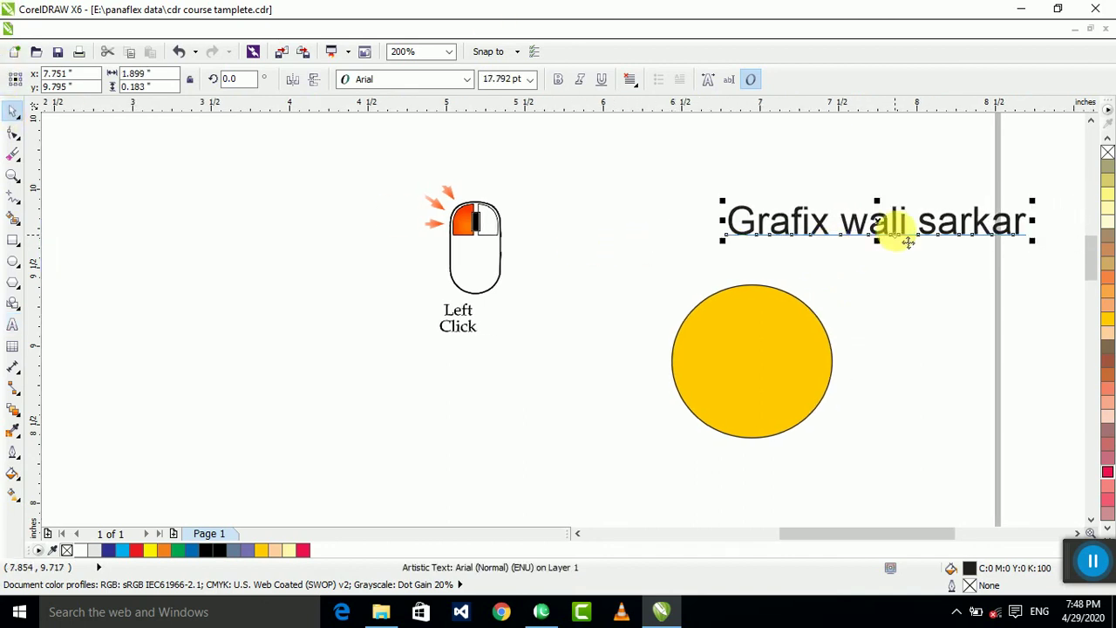
pyautogui.moveTo(892, 232); pyautogui.dragTo(824, 232)
pyautogui.click(795, 346)
pyautogui.moveTo(986, 174); pyautogui.dragTo(538, 467)
pyautogui.click(964, 429)
pyautogui.scroll(1, 869, 318)
pyautogui.scroll(-1, 518, 244)
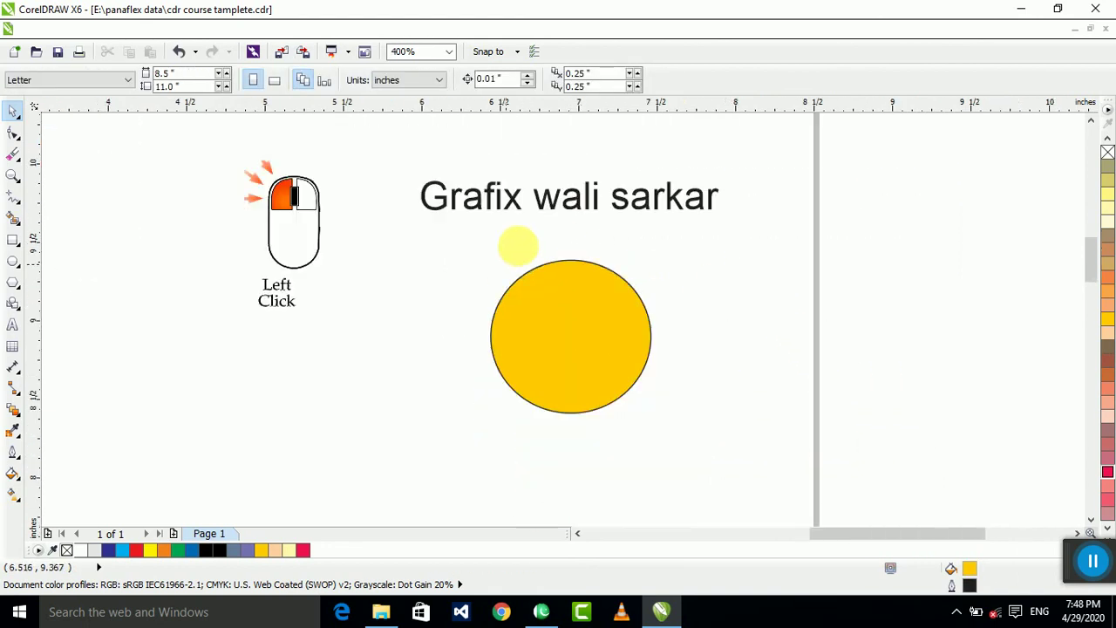
# - Fit the "Grafix wali sarkar" text along the ellipse's upper edge and undo the fitting
pyautogui.click(571, 209)
pyautogui.click(356, 29)
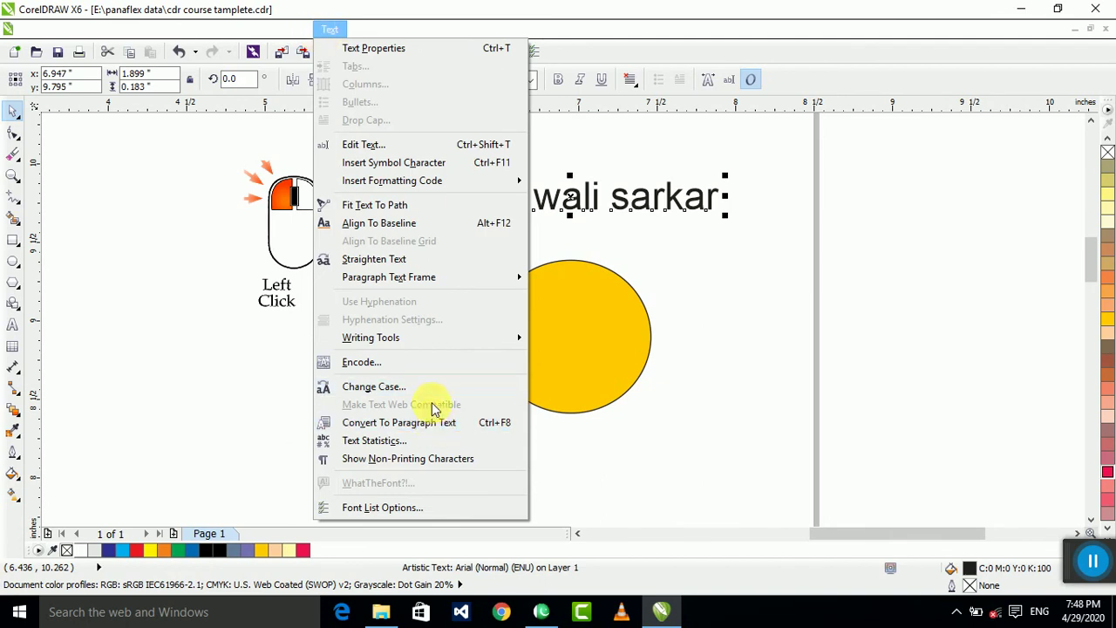
pyautogui.click(424, 205)
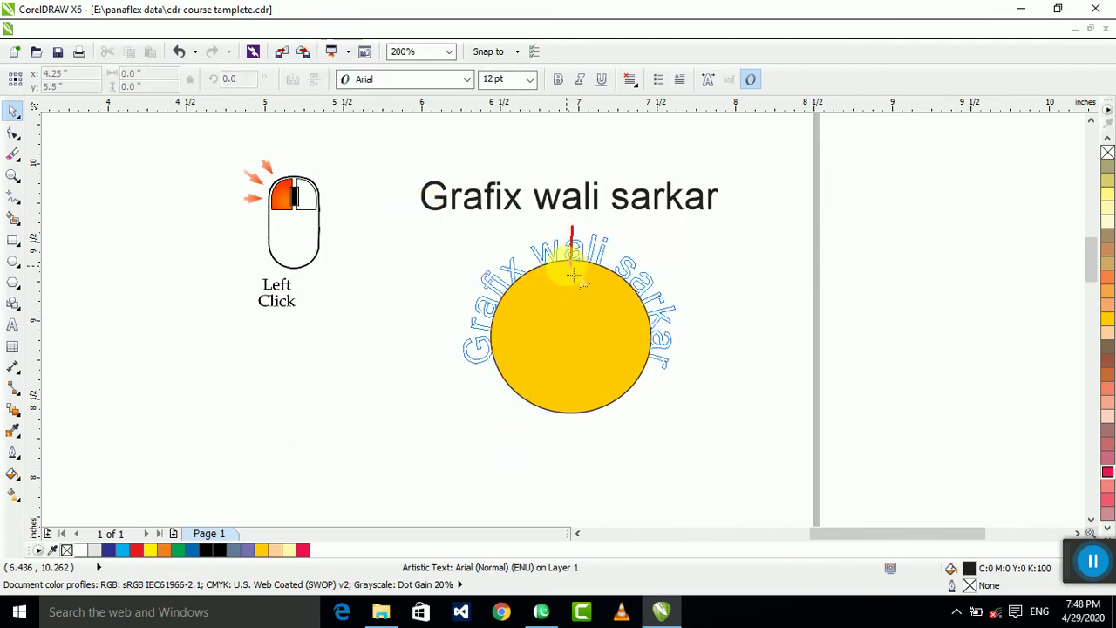
pyautogui.click(578, 272)
pyautogui.click(737, 329)
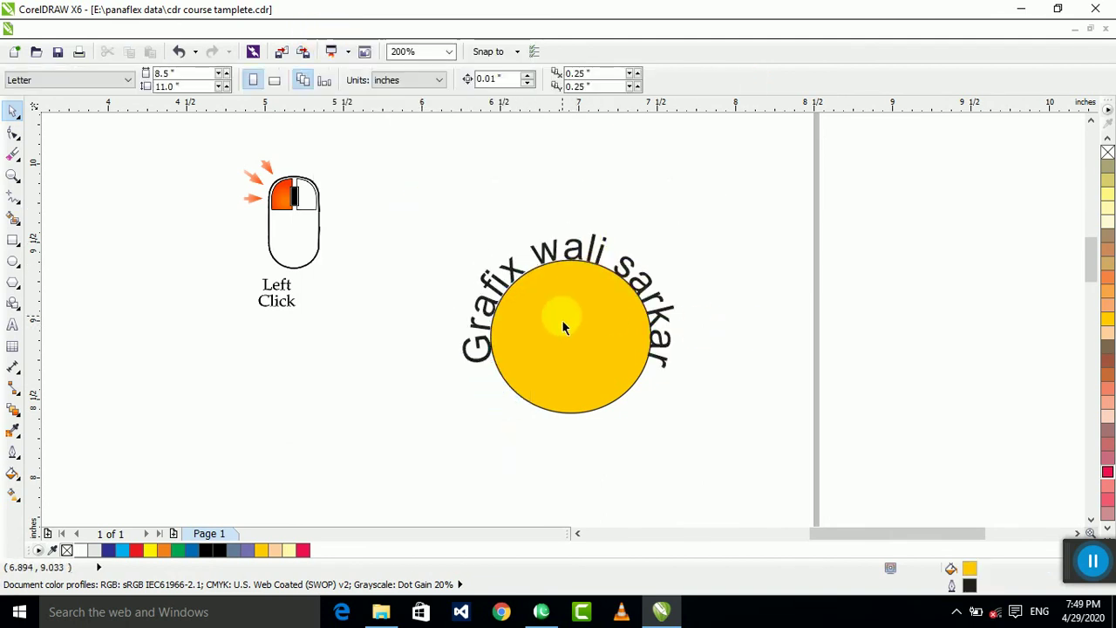
pyautogui.scroll(2, 562, 312)
pyautogui.scroll(-3, 561, 305)
pyautogui.hotkey('ctrl', 'z')
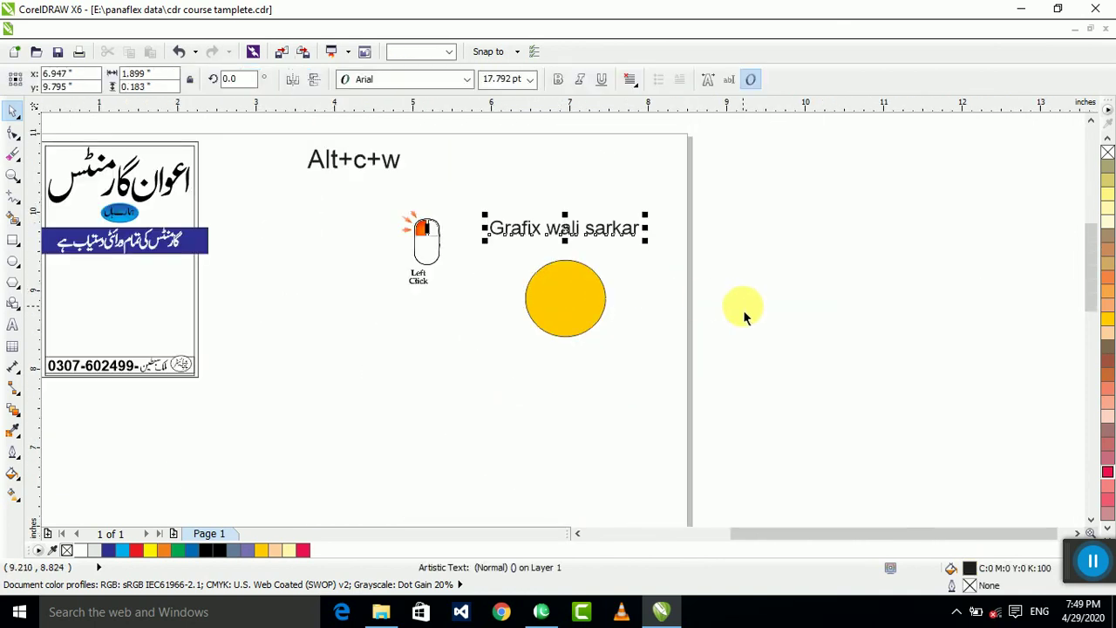
# - Place a copy of the yellow ellipse to its right, just outside the page edge
pyautogui.click(663, 316)
pyautogui.moveTo(587, 309); pyautogui.dragTo(764, 314)
pyautogui.scroll(1, 647, 224)
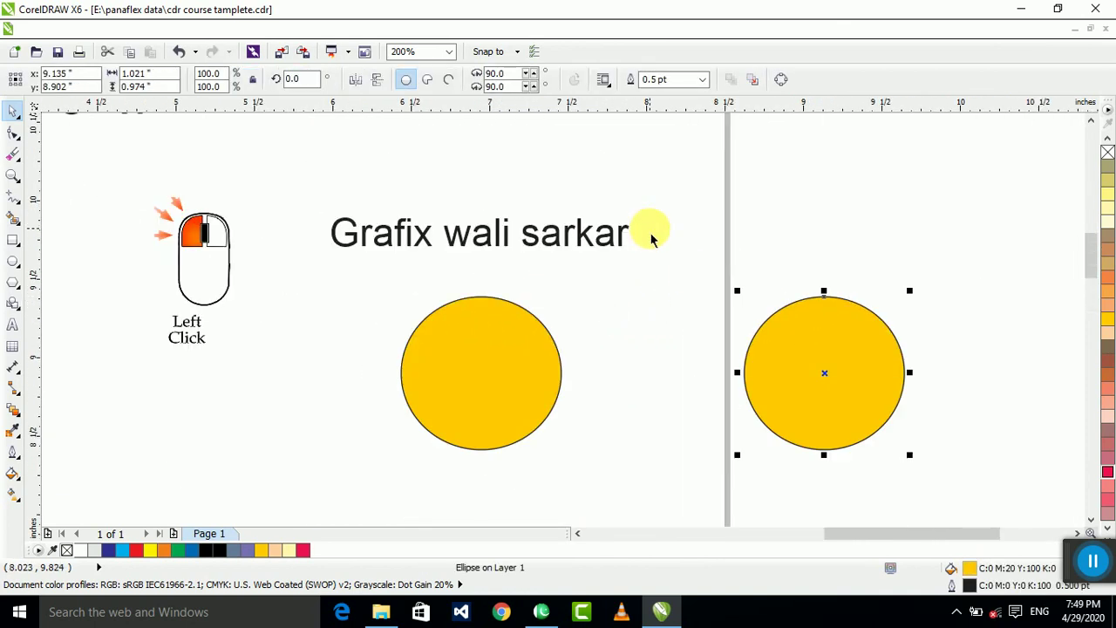
# - Fit the "Grafix wali sarkar" text to the original ellipse's path, centred over its upper edge
pyautogui.click(558, 260)
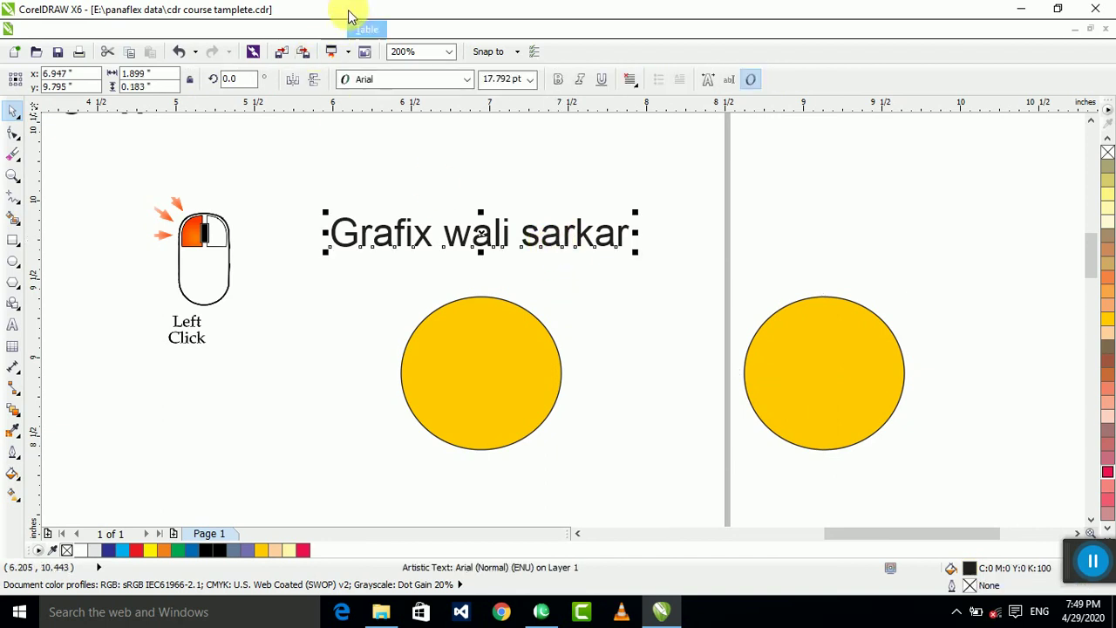
pyautogui.click(330, 29)
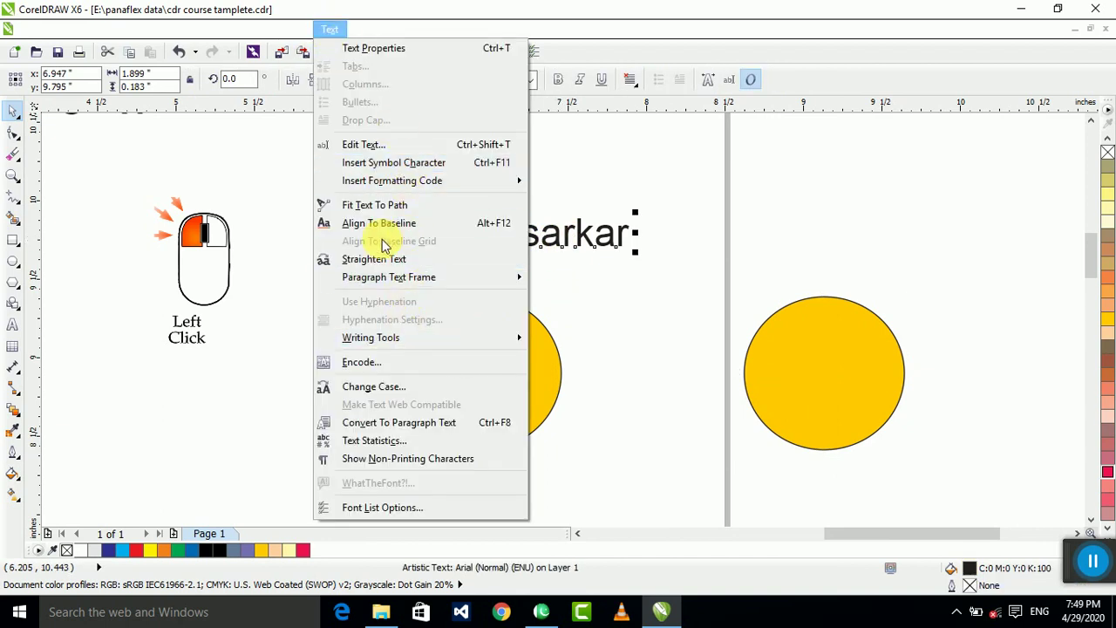
pyautogui.click(349, 204)
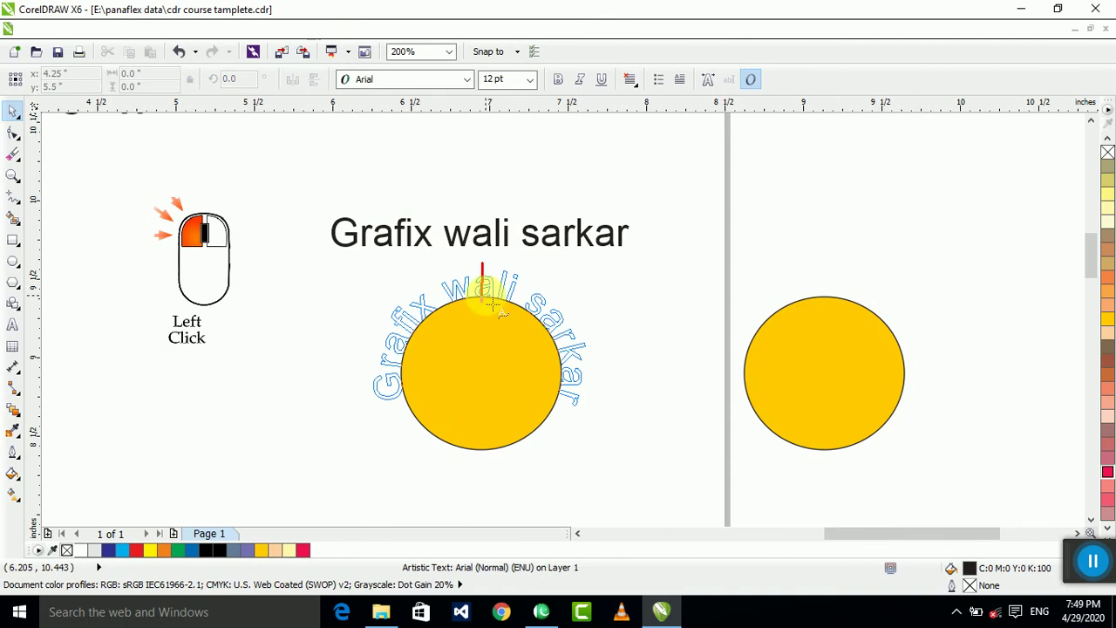
pyautogui.click(493, 301)
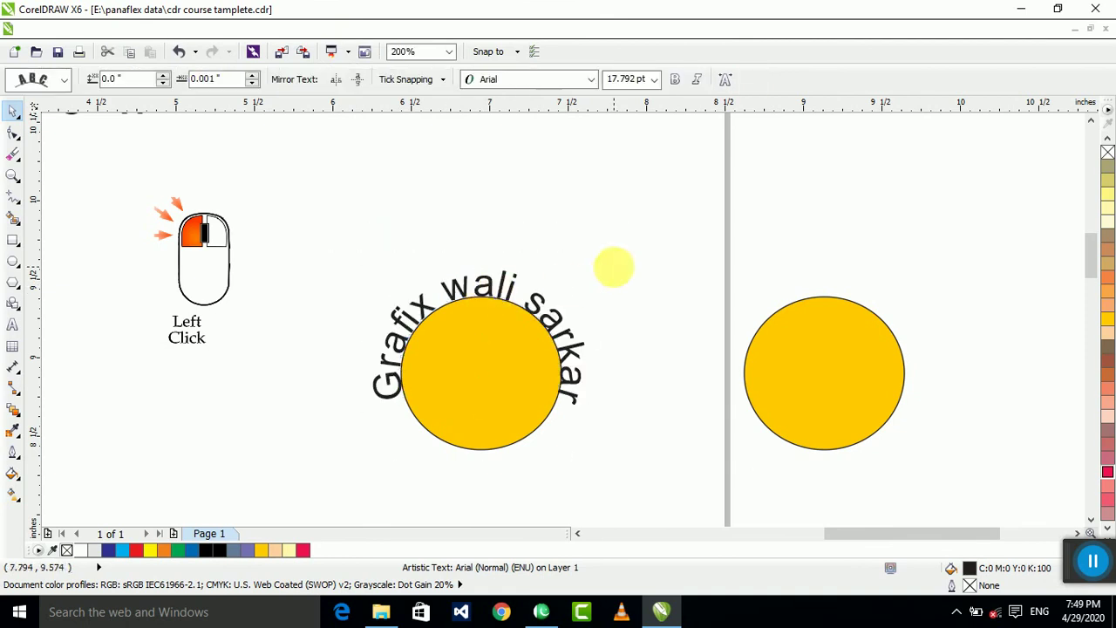
# - Fill the text on the path with C:0 M:20 Y:100 K:0 yellow and undo the other colour trials
pyautogui.click(1107, 321)
pyautogui.click(1109, 471)
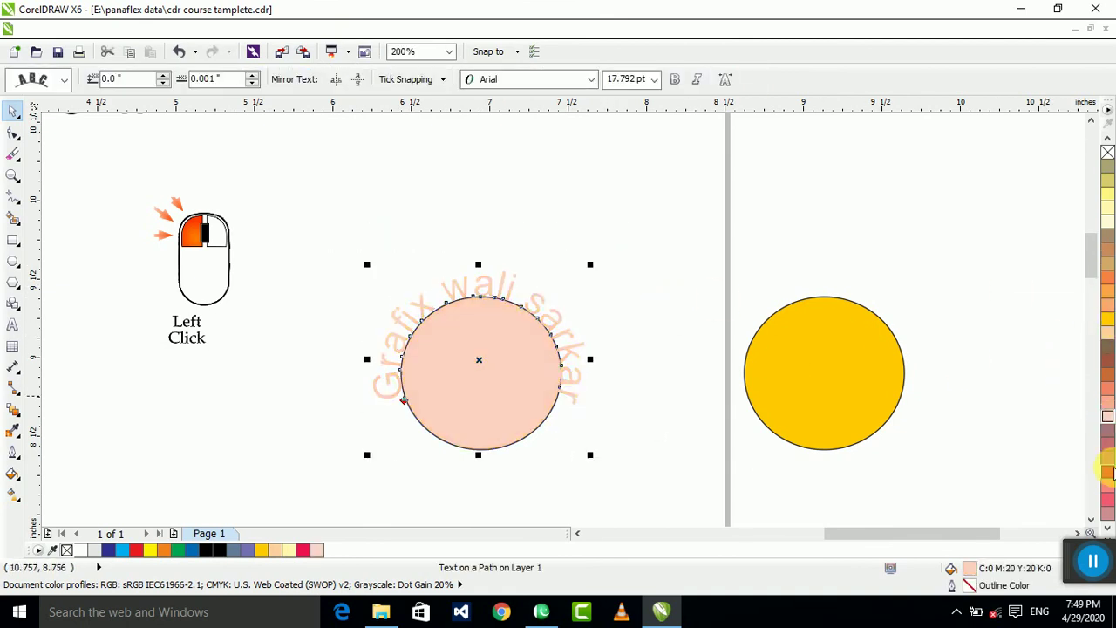
pyautogui.click(1109, 472)
pyautogui.hotkey('ctrl', 'z')
pyautogui.hotkey('ctrl', 'z')
pyautogui.click(653, 247)
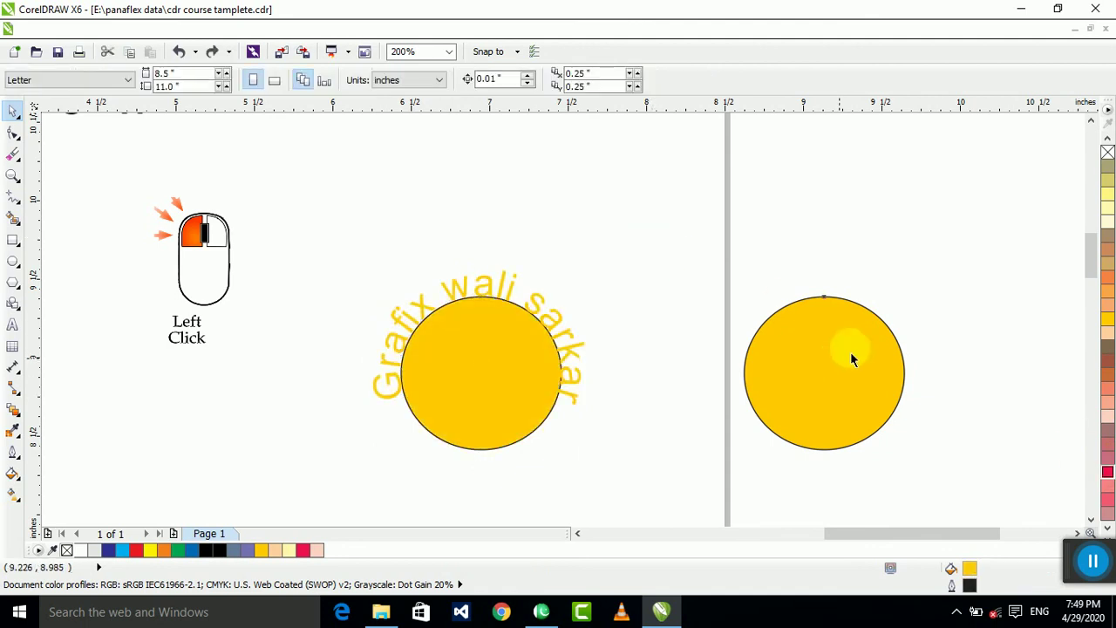
# - Move the copied ellipse slightly up and left, and delete the original ellipse from under the curved text
pyautogui.moveTo(848, 355); pyautogui.dragTo(825, 310)
pyautogui.click(641, 305)
pyautogui.click(504, 375)
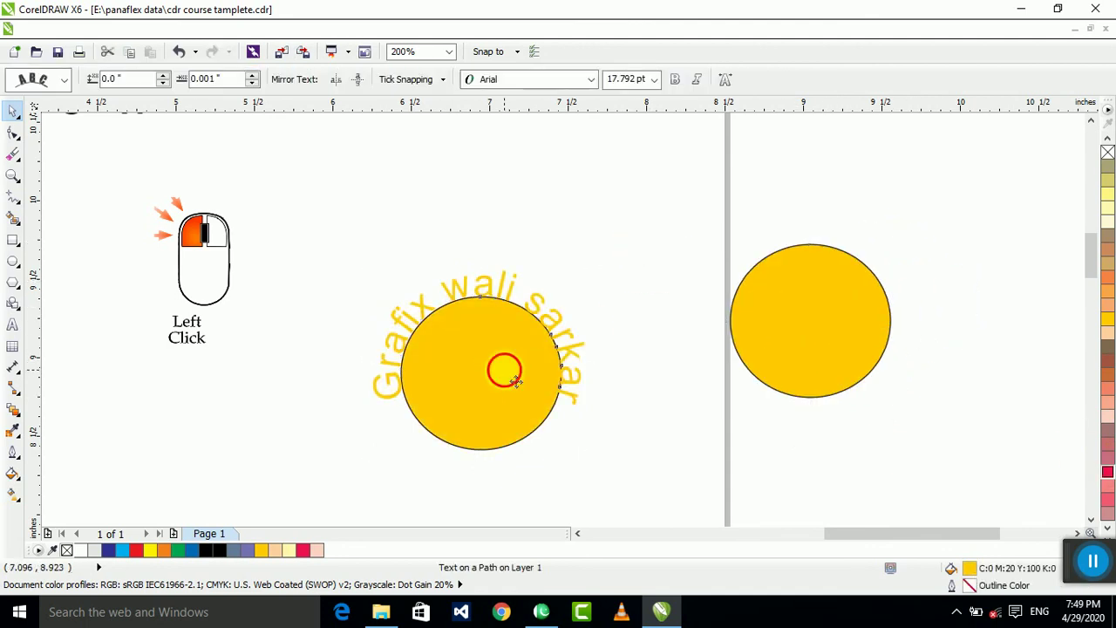
pyautogui.click(514, 380)
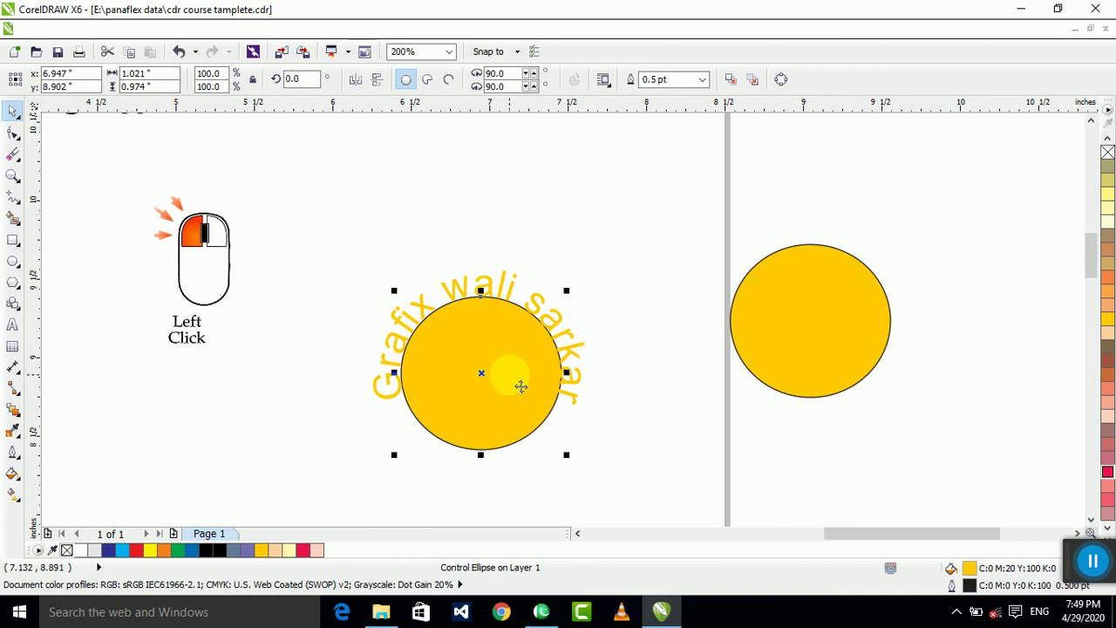
pyautogui.press('Delete')
pyautogui.click(539, 361)
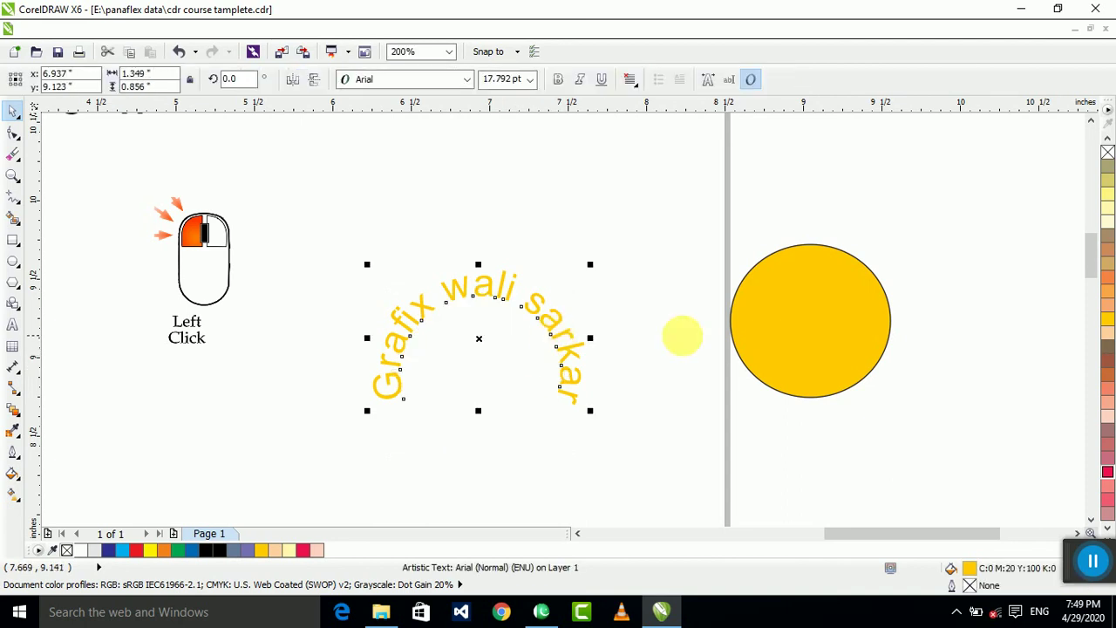
# - Move the copied ellipse under the curved text and align the two centres horizontally
pyautogui.click(823, 353)
pyautogui.moveTo(824, 332); pyautogui.dragTo(499, 388)
pyautogui.click(517, 300)
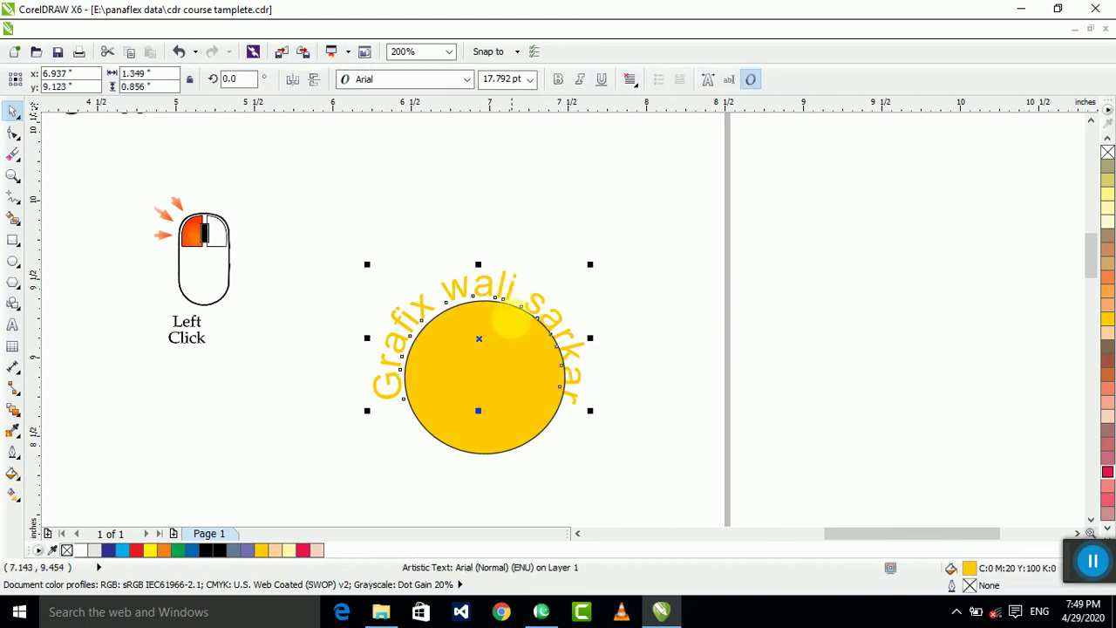
pyautogui.click(511, 355)
pyautogui.moveTo(687, 227); pyautogui.dragTo(302, 471)
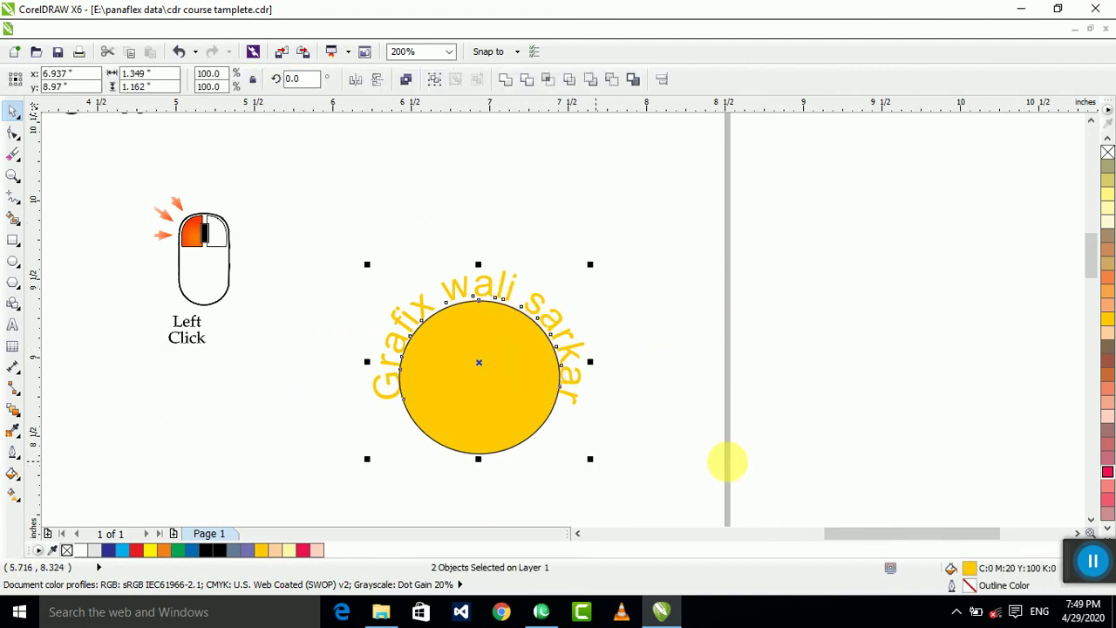
pyautogui.click(774, 457)
# - Try to align the ellipse and the curved text on their vertical centres and undo the alignment
pyautogui.scroll(1, 489, 289)
pyautogui.click(491, 383)
pyautogui.click(490, 387)
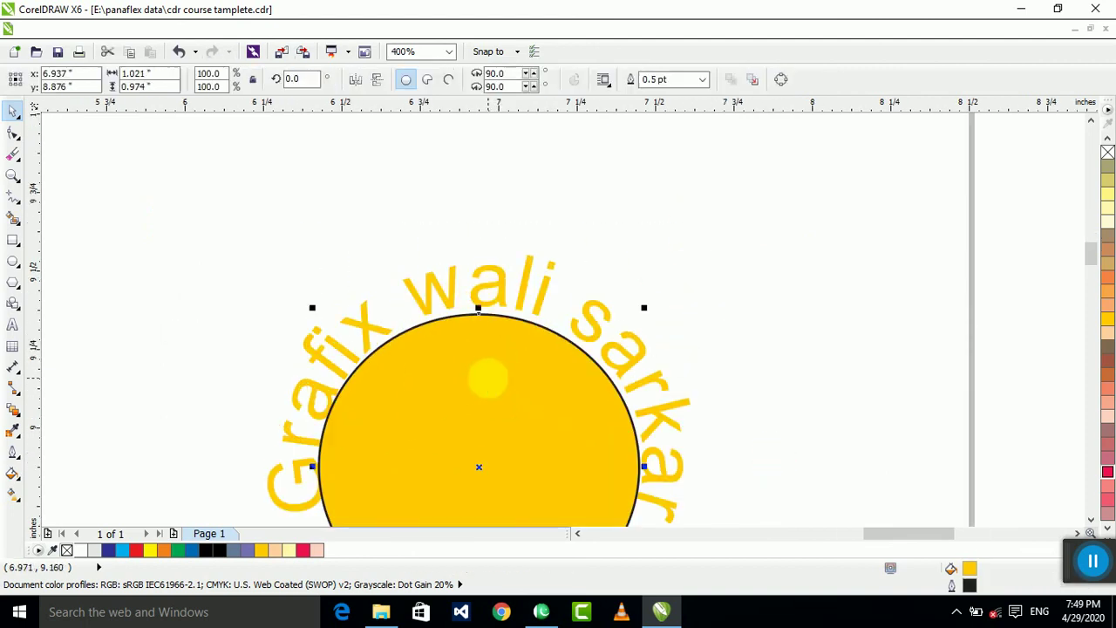
pyautogui.click(530, 321)
pyautogui.keyDown('shift'); pyautogui.click(536, 394); pyautogui.keyUp('shift')
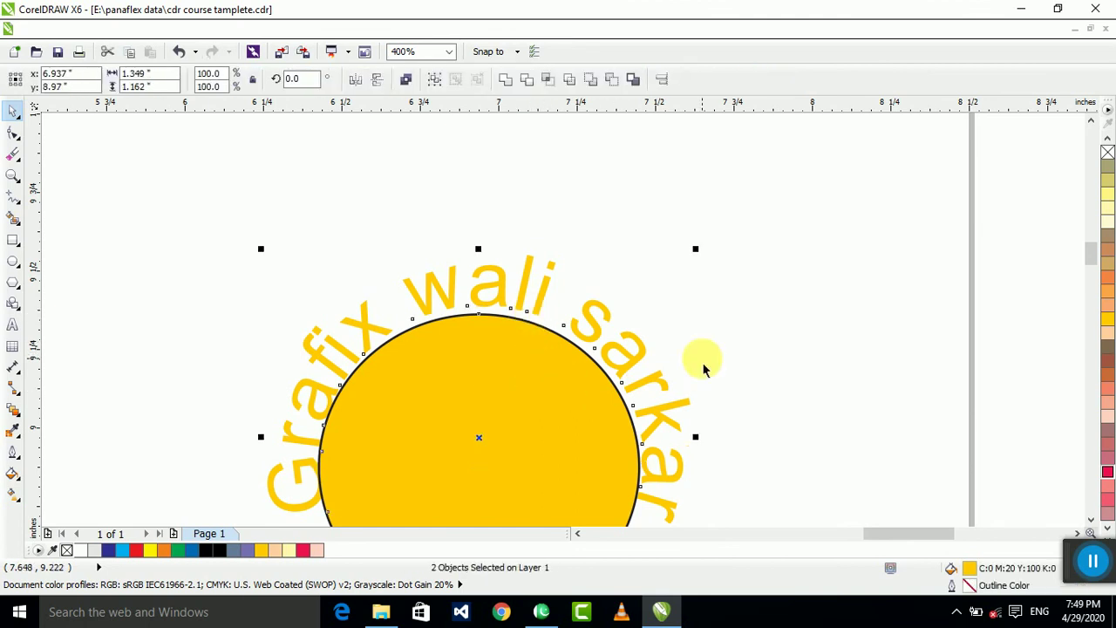
pyautogui.press('e')
pyautogui.hotkey('ctrl', 'z')
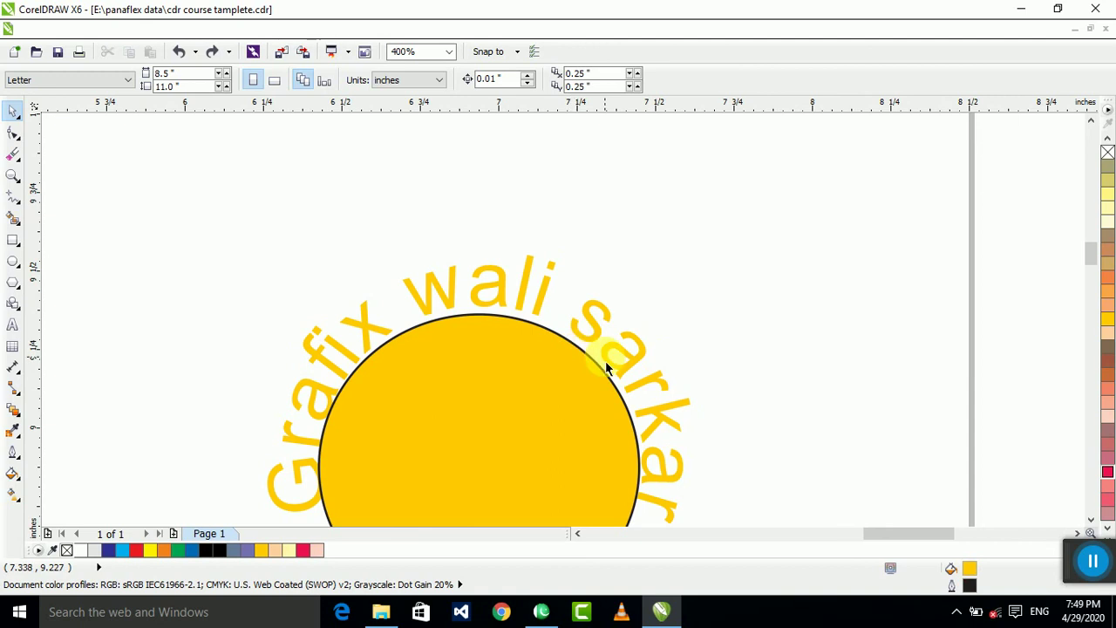
# - Fill the curved text with crimson and the ellipse beneath it with pale cream yellow
pyautogui.click(676, 402)
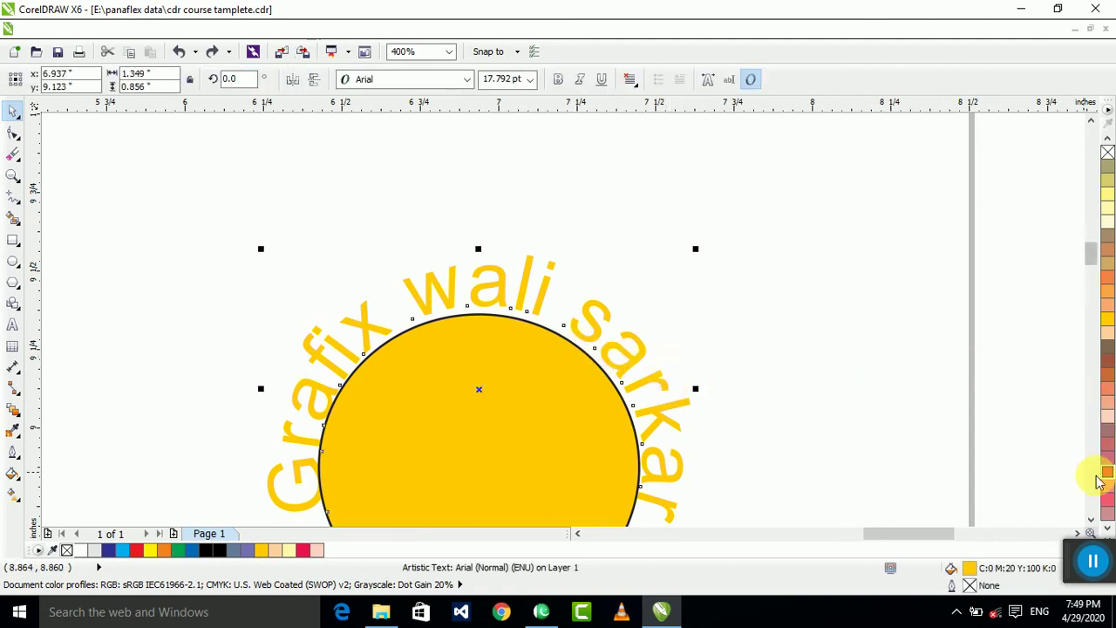
pyautogui.click(1107, 472)
pyautogui.click(602, 443)
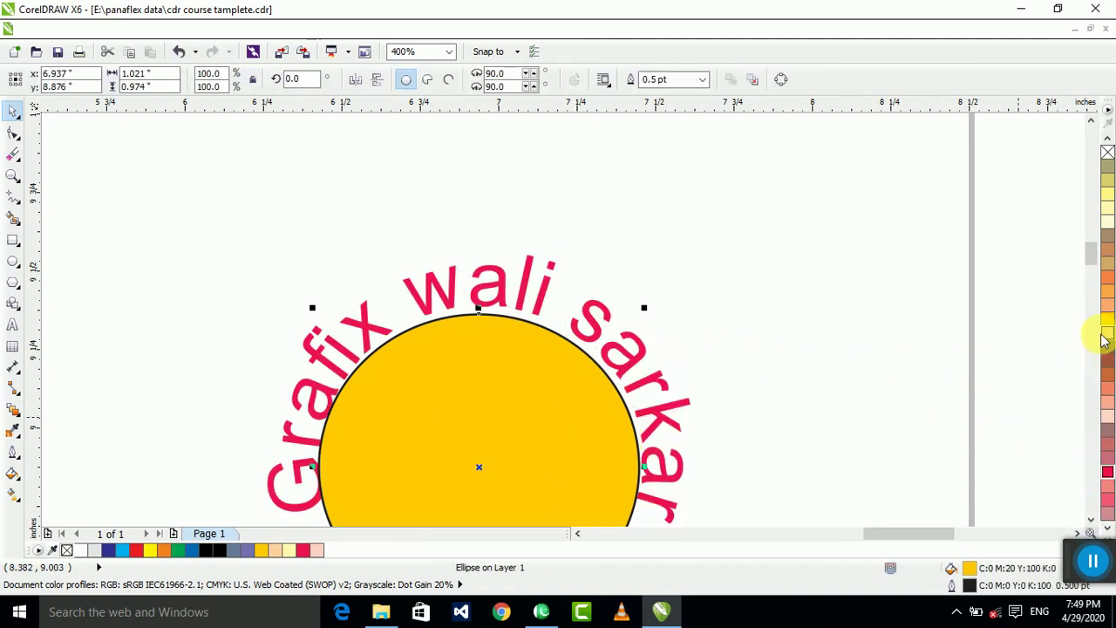
pyautogui.click(1108, 223)
pyautogui.click(709, 340)
# - Delete the ellipse with its curved text and the "Alt+c+w" text from the page
pyautogui.scroll(-2, 611, 297)
pyautogui.moveTo(738, 252); pyautogui.dragTo(440, 428)
pyautogui.press('Delete')
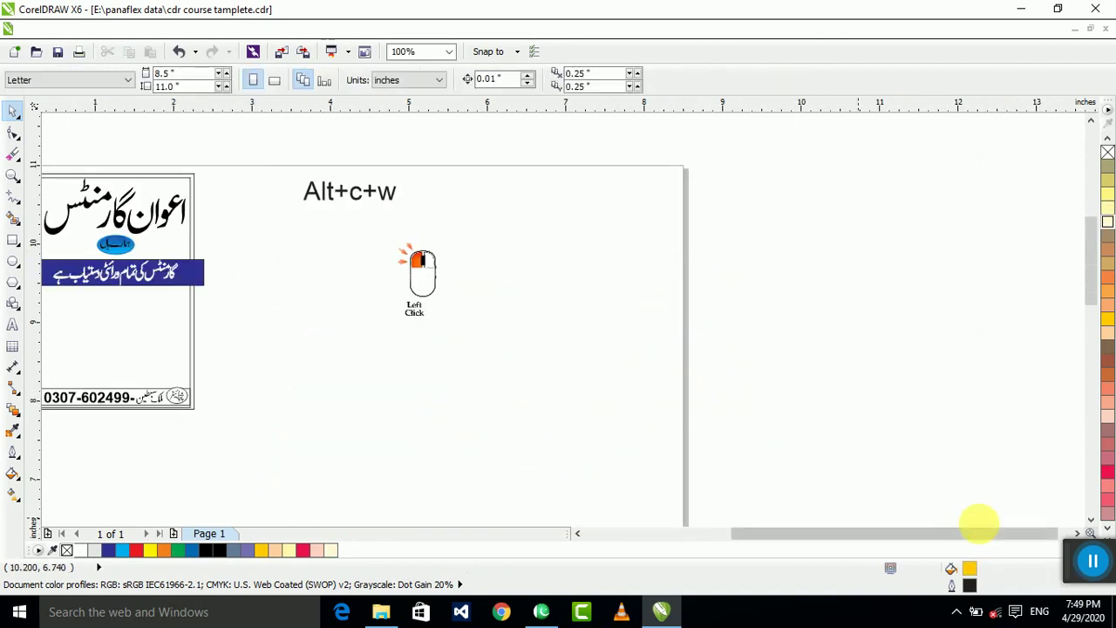
pyautogui.scroll(-1, 564, 343)
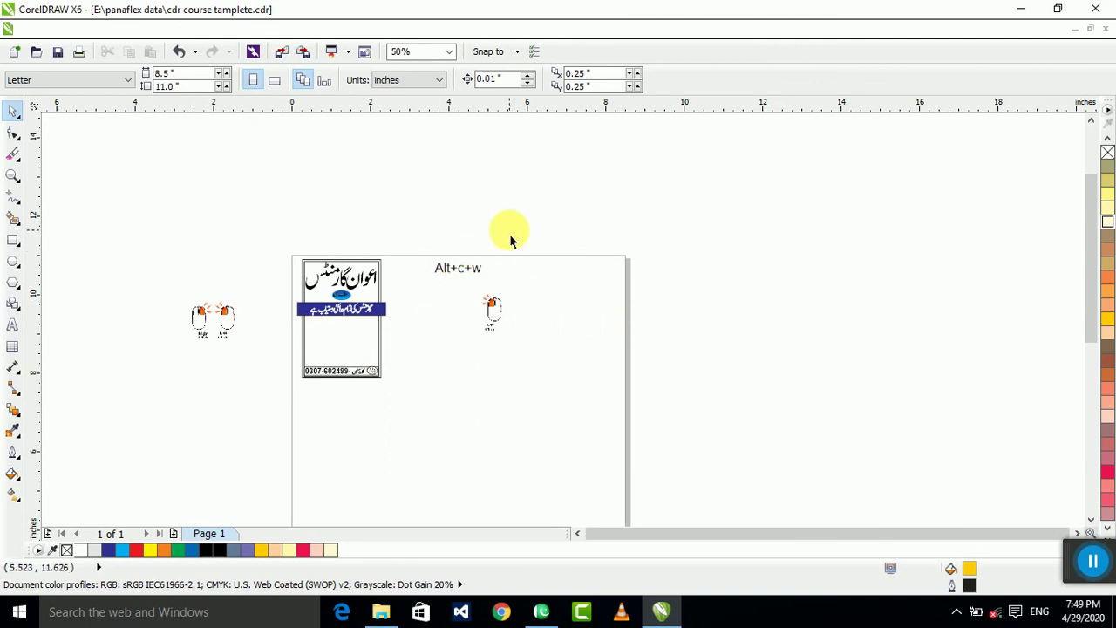
pyautogui.moveTo(511, 231); pyautogui.dragTo(415, 297)
pyautogui.press('Delete')
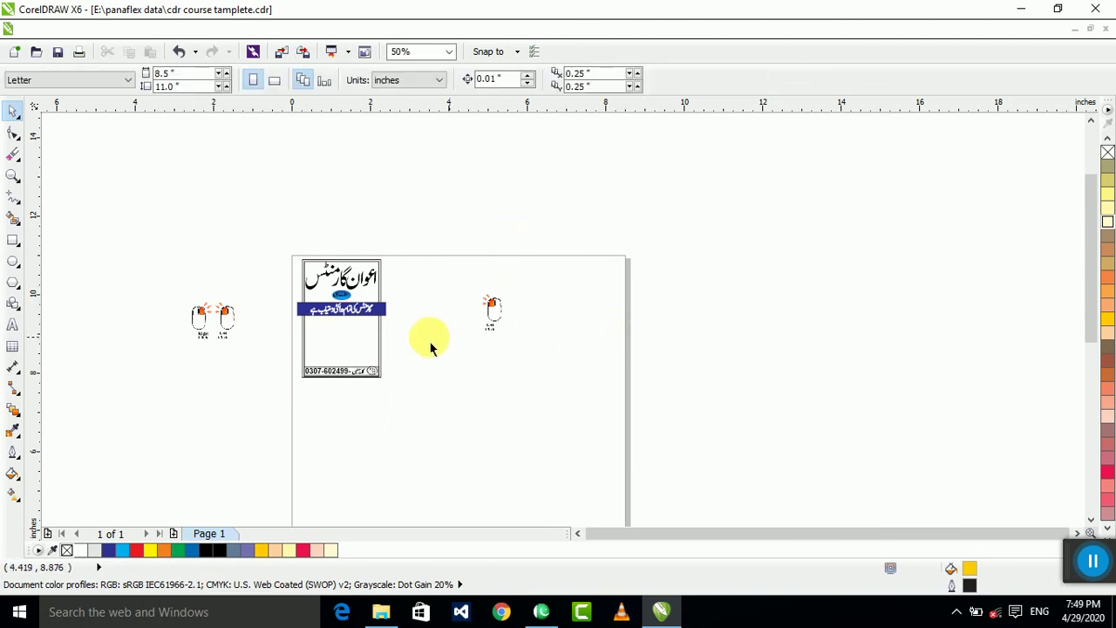